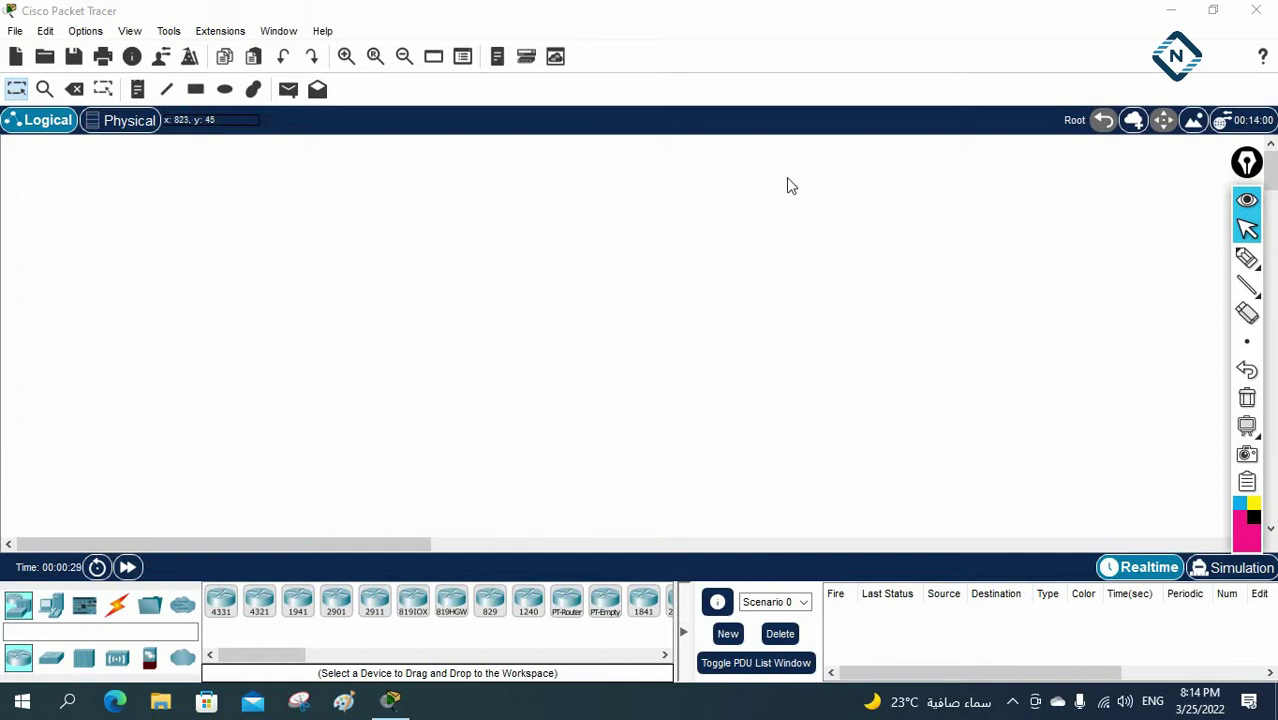
# Place two 2960 switches and two 3560-24PS multilayer switches in a row across the workspace.
pyautogui.click(51, 657)
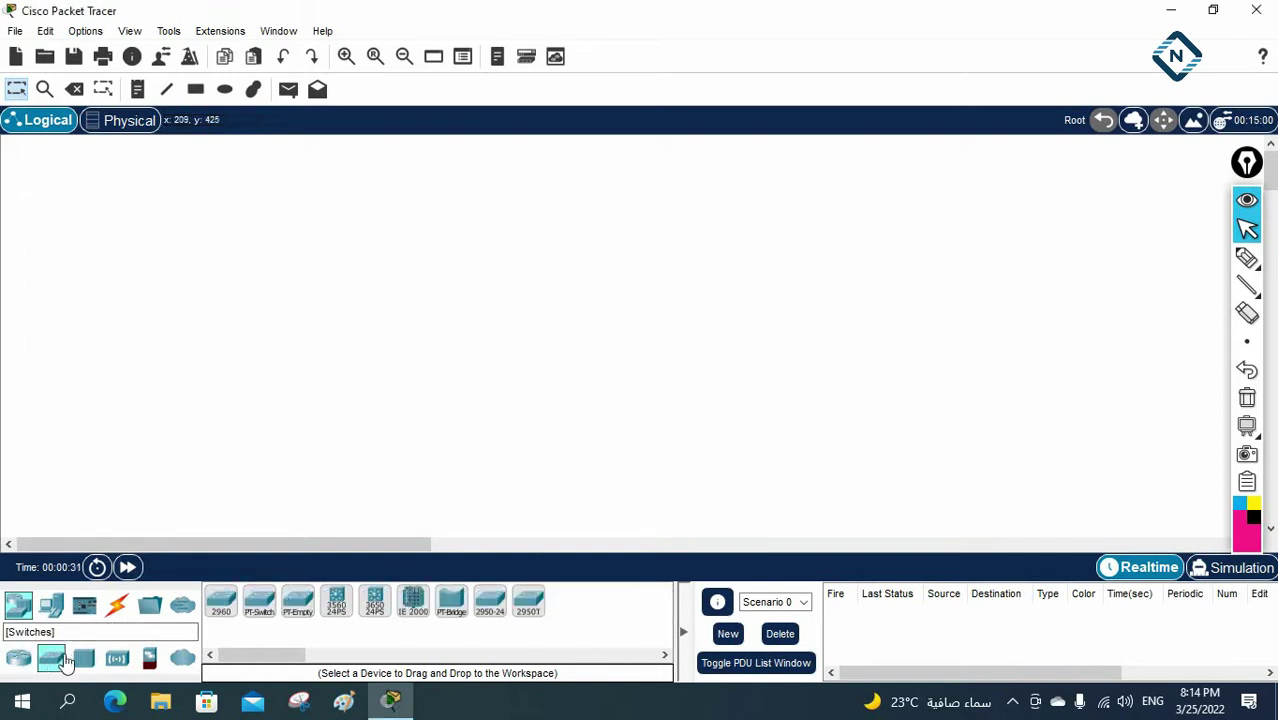
pyautogui.click(228, 603)
pyautogui.click(231, 212)
pyautogui.click(433, 212)
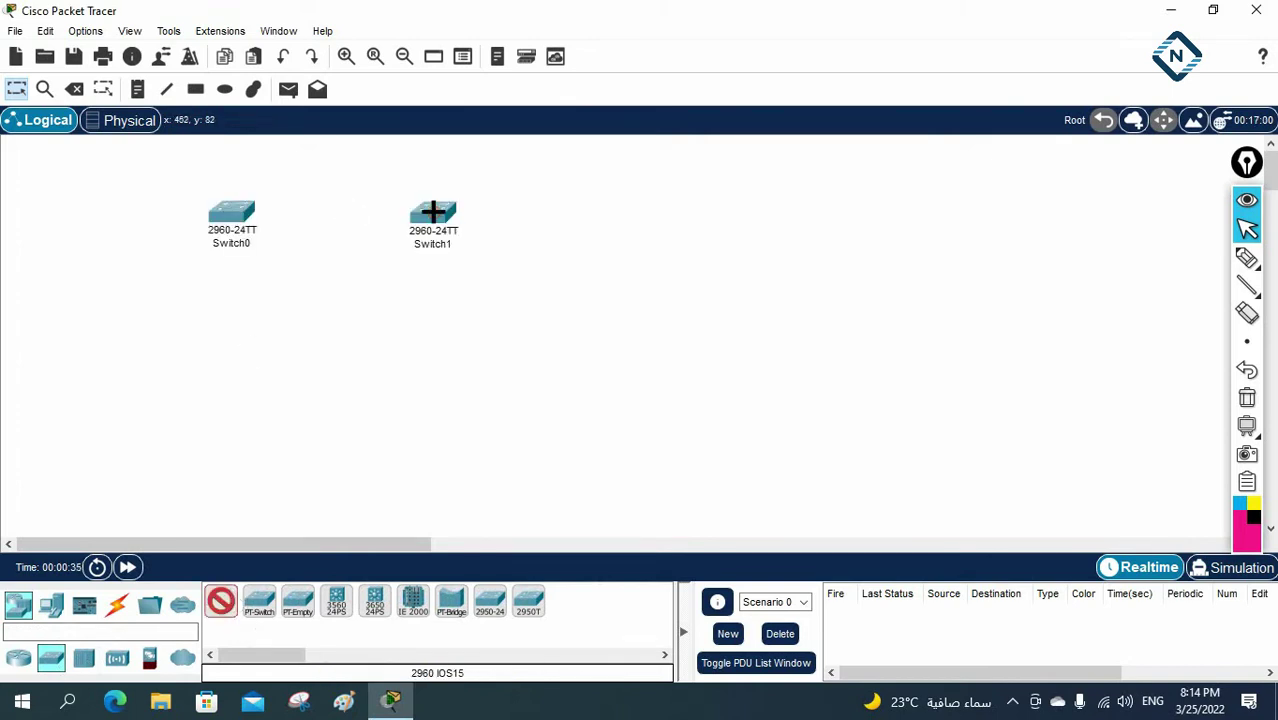
pyautogui.click(336, 600)
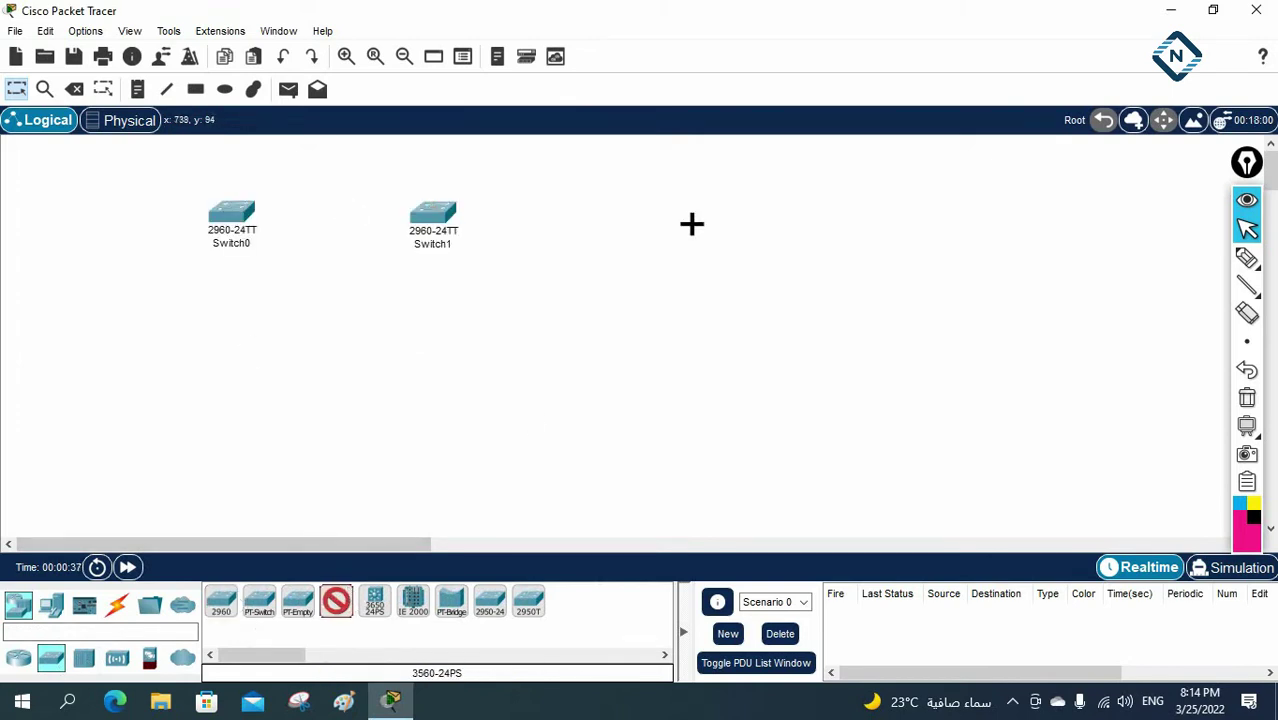
pyautogui.click(691, 222)
pyautogui.click(966, 212)
pyautogui.press('Escape')
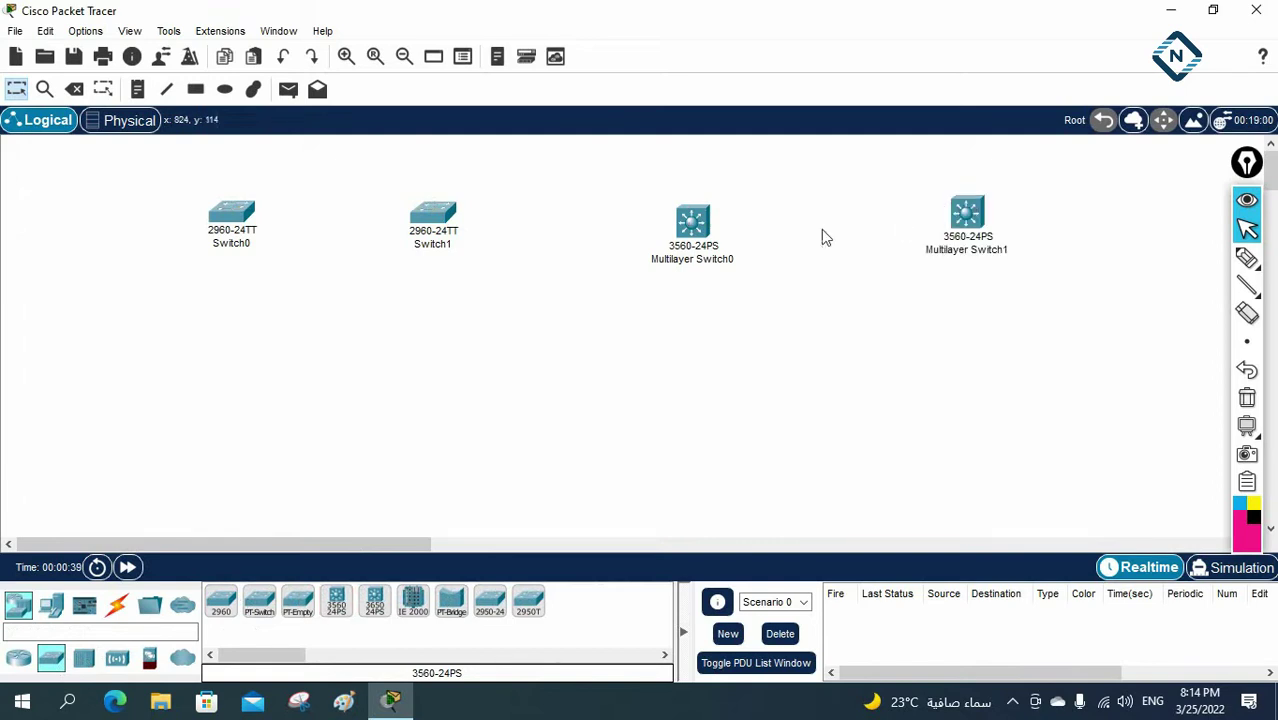
# Rename the two 2960 switches as SW1 and SW2.
pyautogui.click(228, 244)
pyautogui.write('SW1')
pyautogui.press('Return')
pyautogui.click(442, 248)
pyautogui.write('SW2')
pyautogui.press('Return')
# Rename the two 3560 multilayer switches as SW3 and SW4.
pyautogui.click(700, 258)
pyautogui.doubleClick(700, 258)
pyautogui.click(701, 256)
pyautogui.write('S')
pyautogui.doubleClick(964, 249)
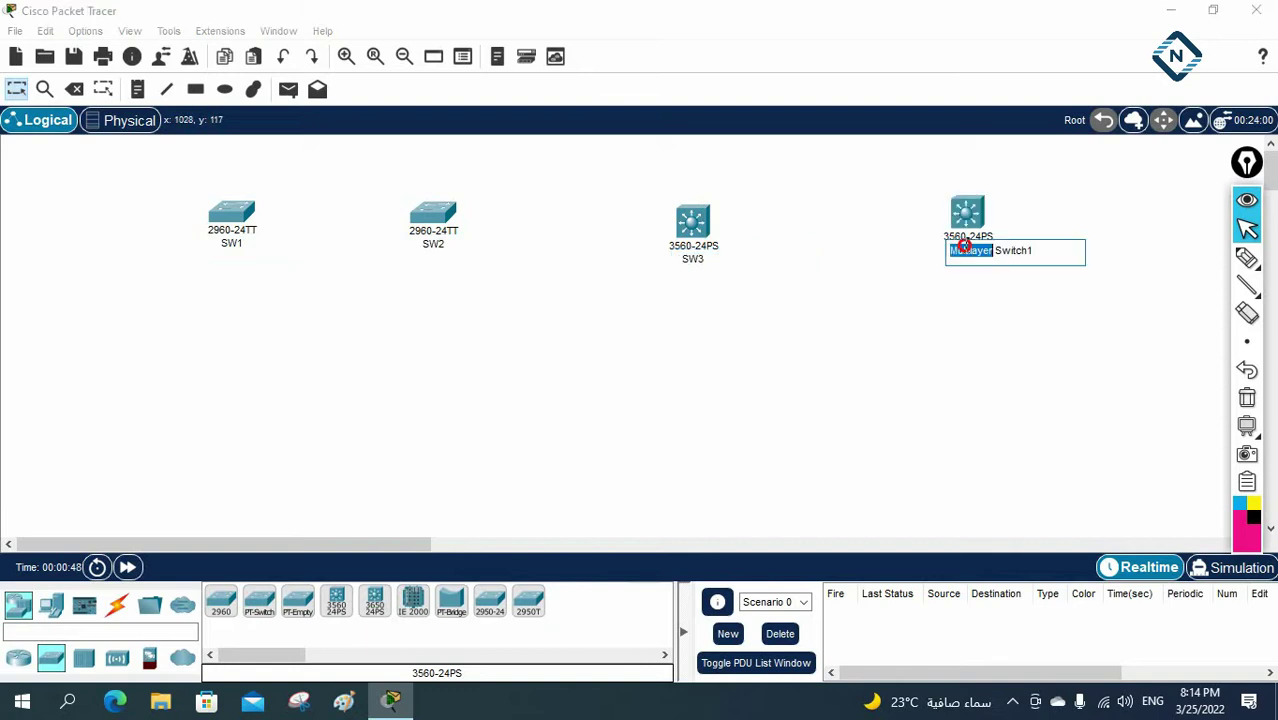
pyautogui.write('ASW')
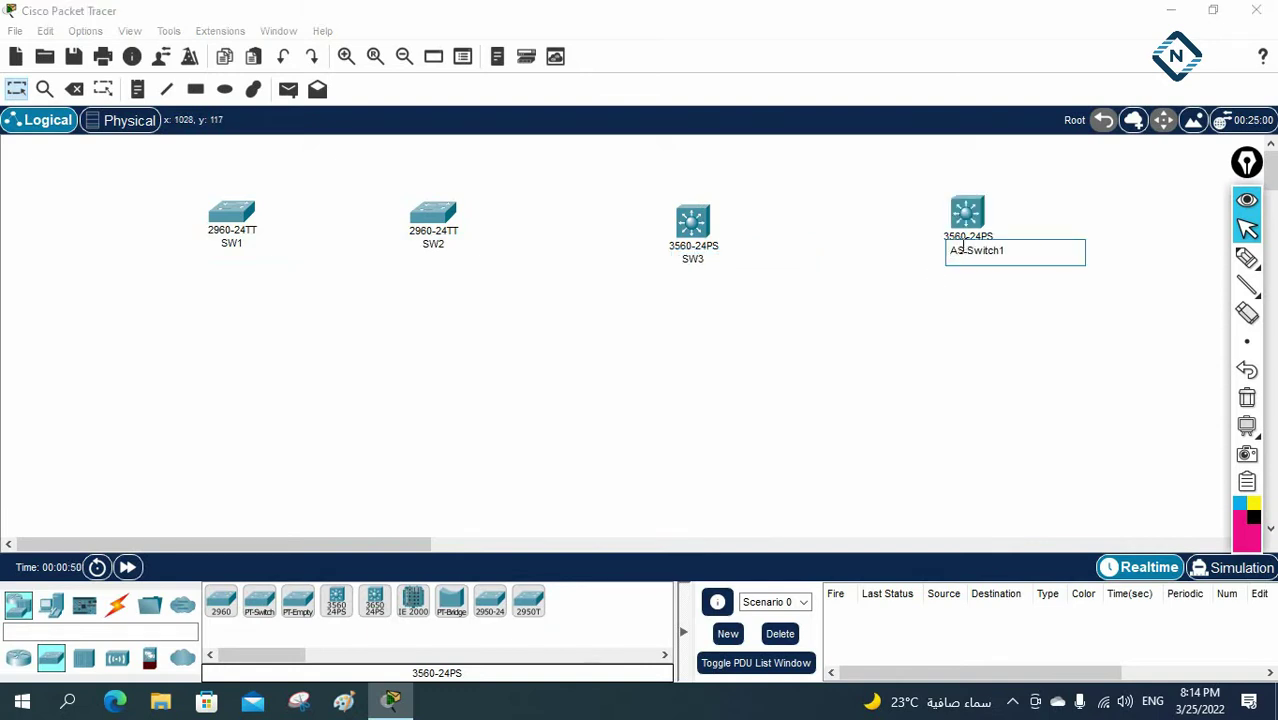
pyautogui.hotkey('ctrl', 'a')
pyautogui.write('SW4')
pyautogui.click(880, 311)
# Connect SW1 to SW2 and SW3 to SW4 using the automatically chosen connection type.
pyautogui.click(116, 604)
pyautogui.click(221, 600)
pyautogui.click(232, 220)
pyautogui.click(432, 212)
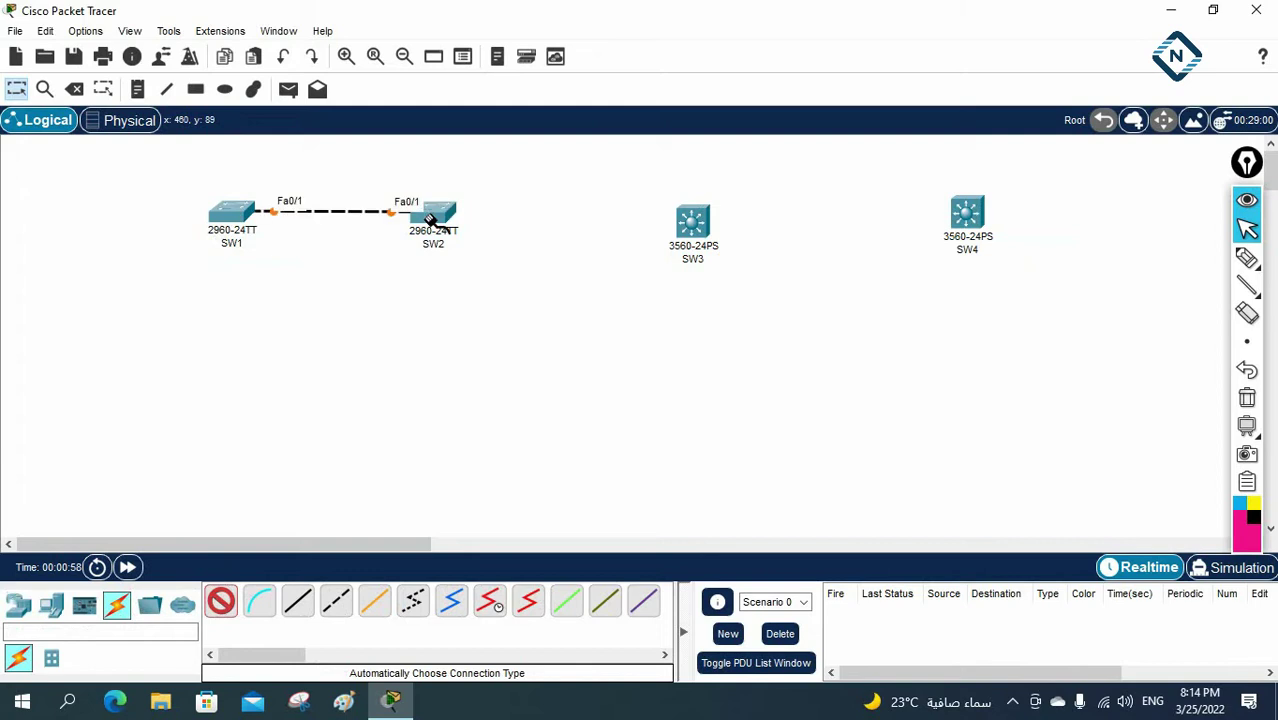
pyautogui.click(704, 226)
pyautogui.click(967, 215)
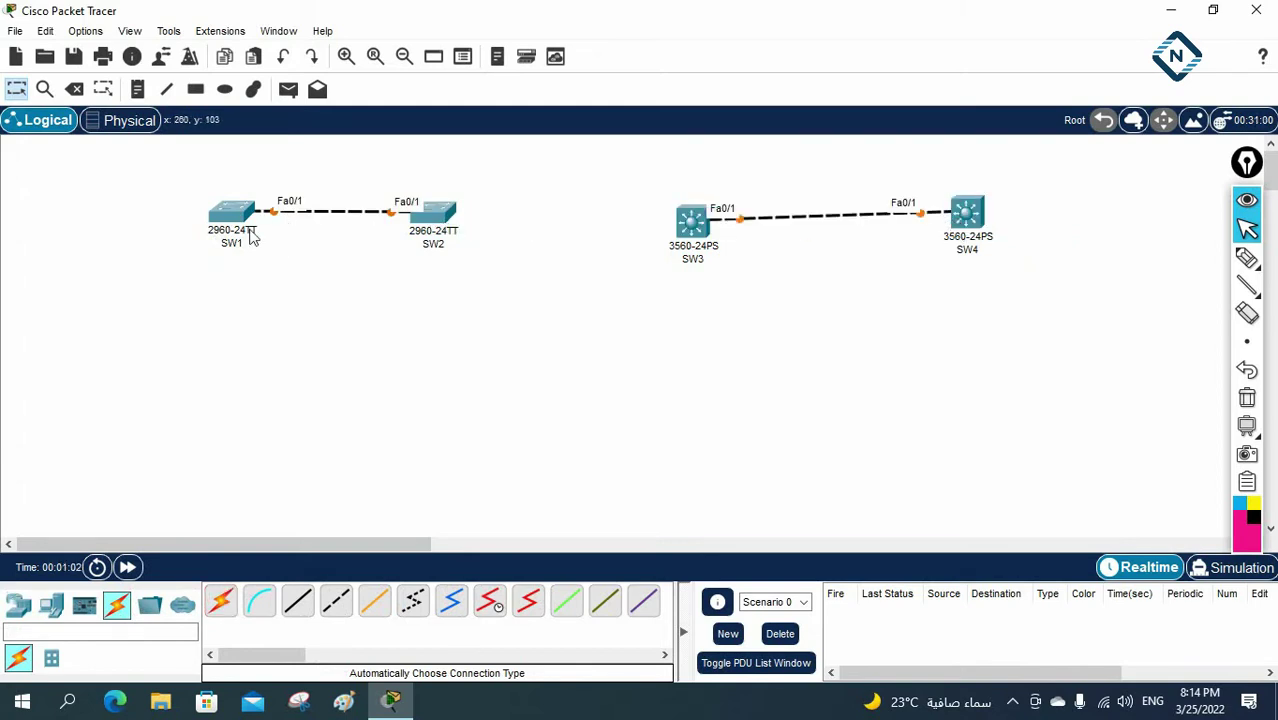
# Open SW1's command line interface, widen its window and place it beside the SW1–SW2 link in the topology.
pyautogui.click(345, 56)
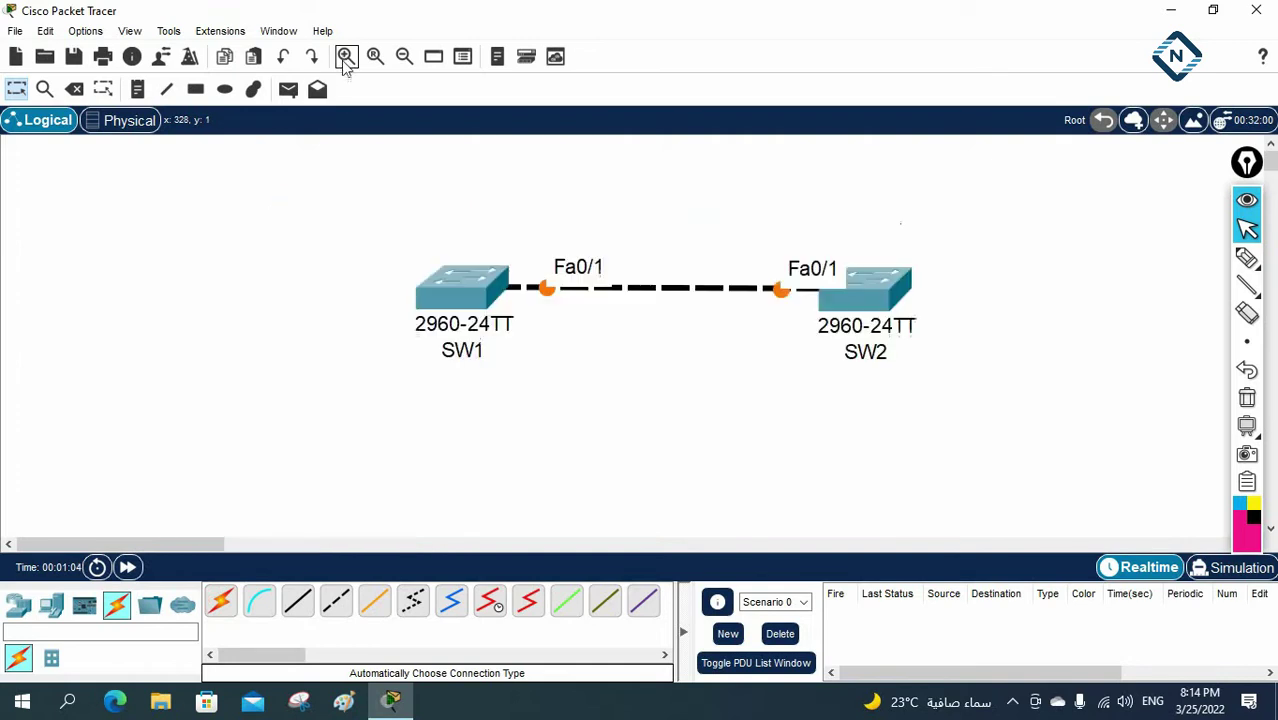
pyautogui.click(464, 300)
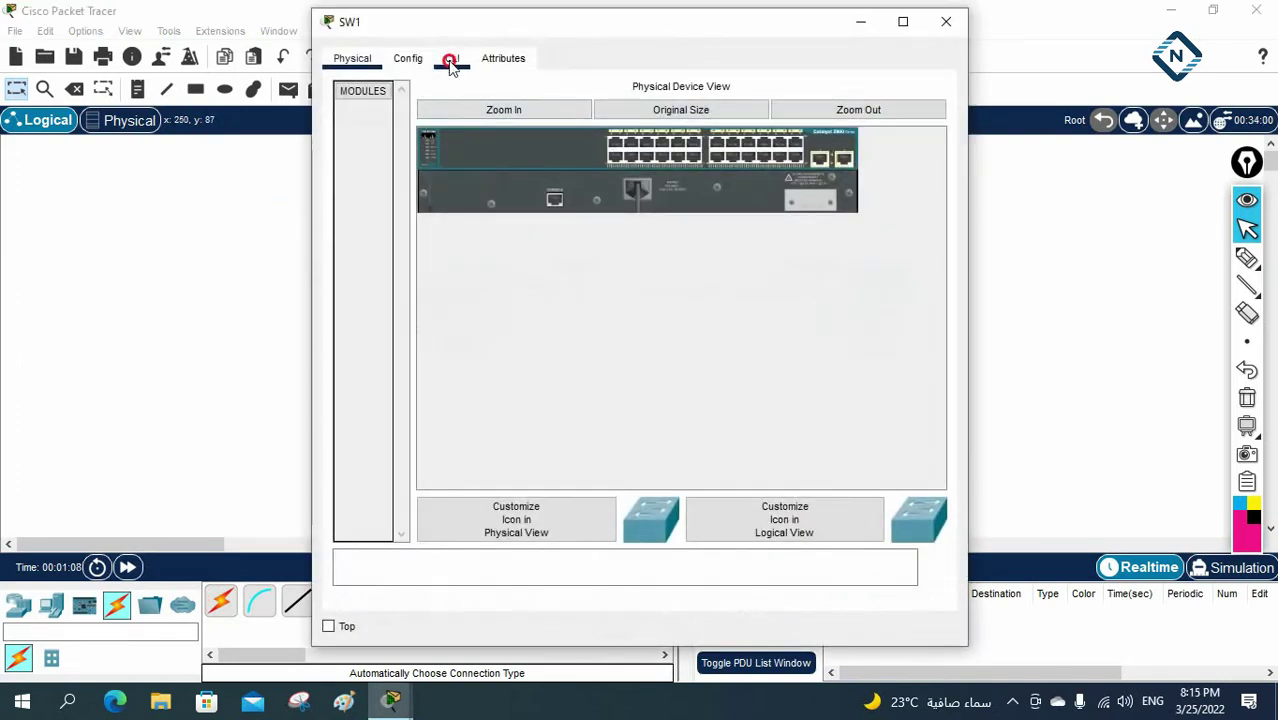
pyautogui.click(451, 60)
pyautogui.moveTo(971, 177); pyautogui.dragTo(1200, 178)
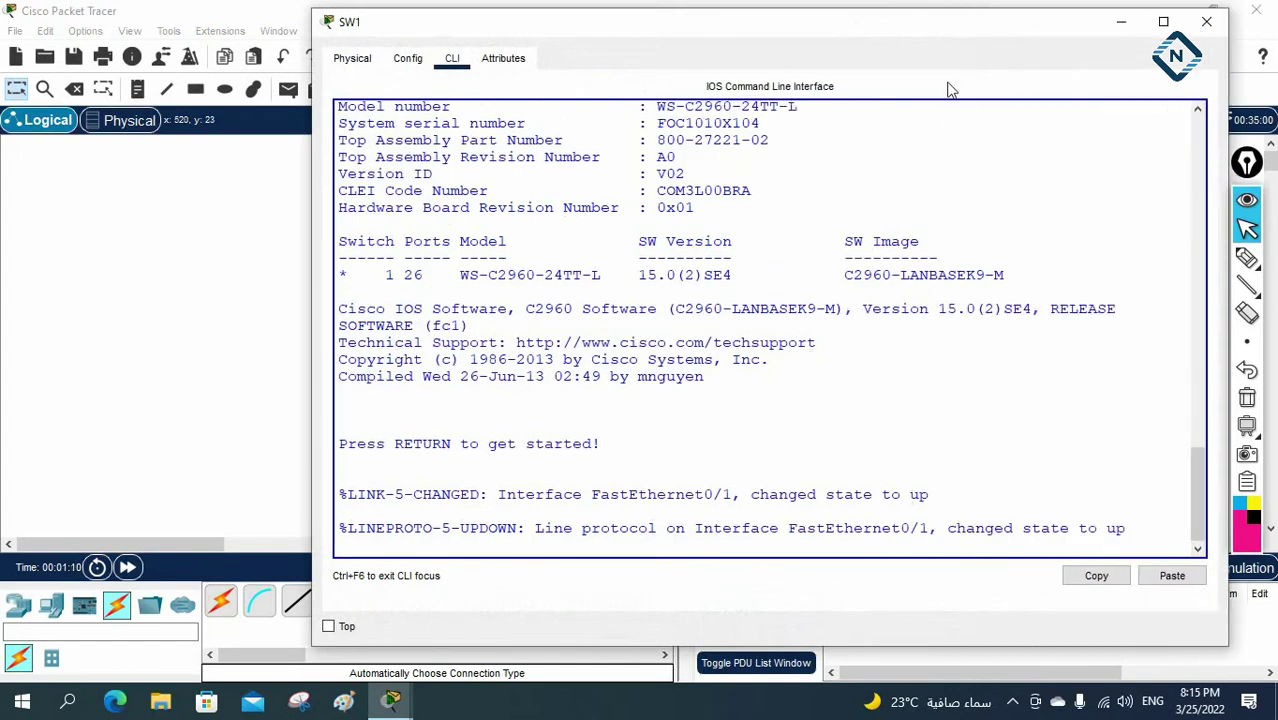
pyautogui.moveTo(823, 19); pyautogui.dragTo(998, 351)
pyautogui.moveTo(337, 214); pyautogui.dragTo(985, 380)
pyautogui.moveTo(877, 295); pyautogui.dragTo(476, 190)
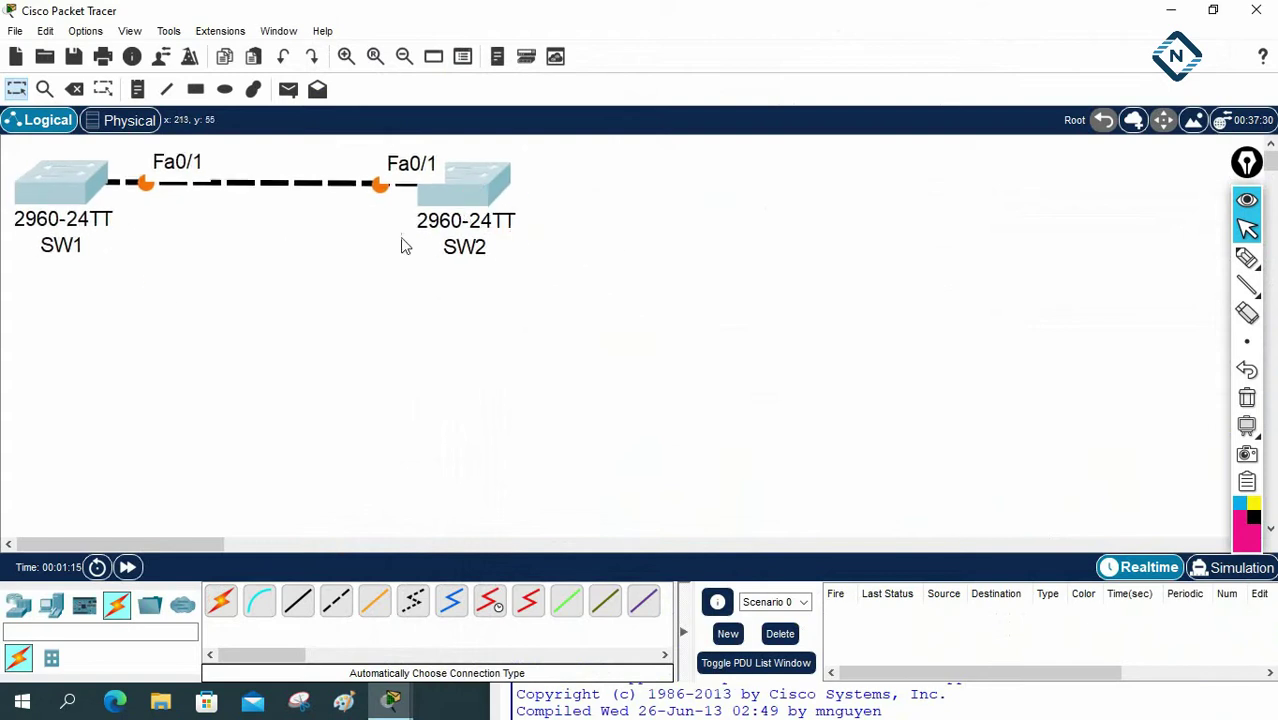
pyautogui.click(692, 694)
pyautogui.moveTo(724, 362); pyautogui.dragTo(796, 22)
pyautogui.moveTo(977, 17); pyautogui.dragTo(1005, 18)
# Mark the port indicators on the SW1–SW2 link with the annotation pen and clear all the marks.
pyautogui.moveTo(1240, 172)
pyautogui.mouseDown()
pyautogui.moveTo(356, 222)
pyautogui.moveTo(158, 252)
pyautogui.mouseUp()
pyautogui.click(162, 342)
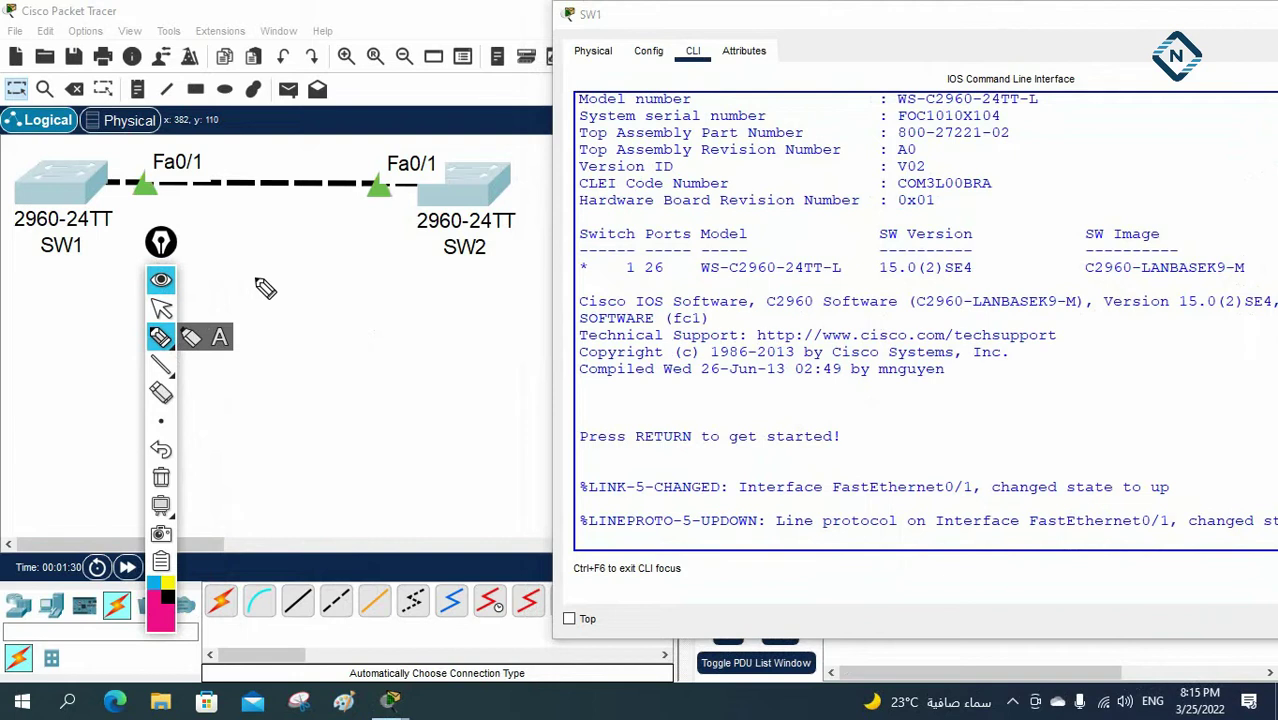
pyautogui.moveTo(128, 162)
pyautogui.mouseDown()
pyautogui.moveTo(117, 188)
pyautogui.moveTo(128, 208)
pyautogui.moveTo(146, 172)
pyautogui.mouseUp()
pyautogui.moveTo(396, 158)
pyautogui.mouseDown()
pyautogui.moveTo(412, 192)
pyautogui.moveTo(386, 194)
pyautogui.mouseUp()
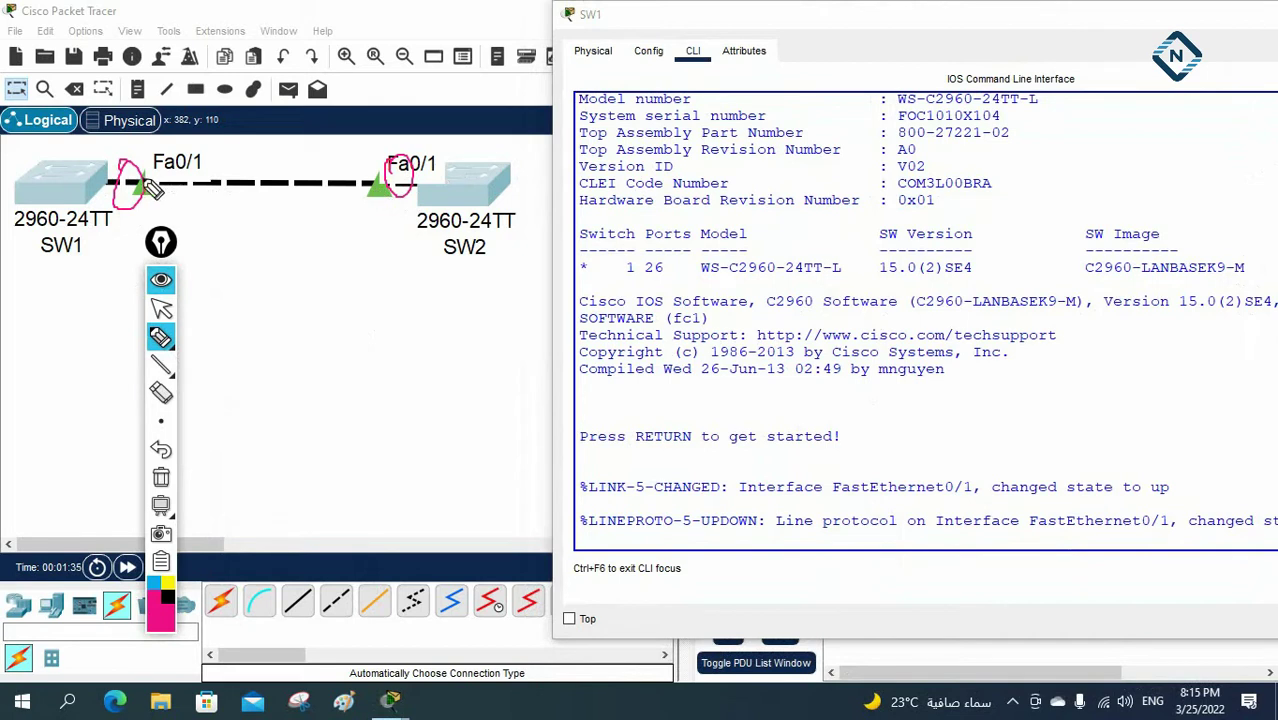
pyautogui.moveTo(160, 142); pyautogui.dragTo(146, 168)
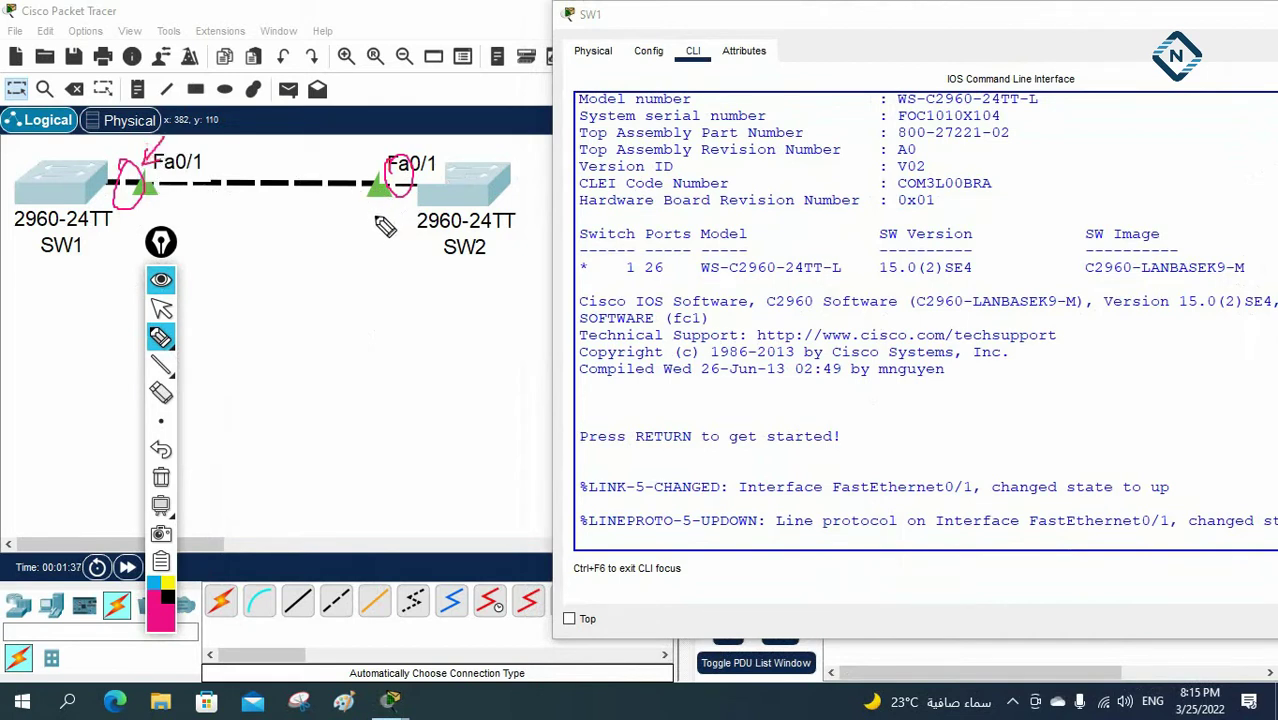
pyautogui.moveTo(296, 262)
pyautogui.mouseDown()
pyautogui.moveTo(281, 292)
pyautogui.moveTo(319, 248)
pyautogui.moveTo(313, 263)
pyautogui.moveTo(327, 260)
pyautogui.moveTo(302, 287)
pyautogui.moveTo(337, 282)
pyautogui.mouseUp()
pyautogui.click(161, 477)
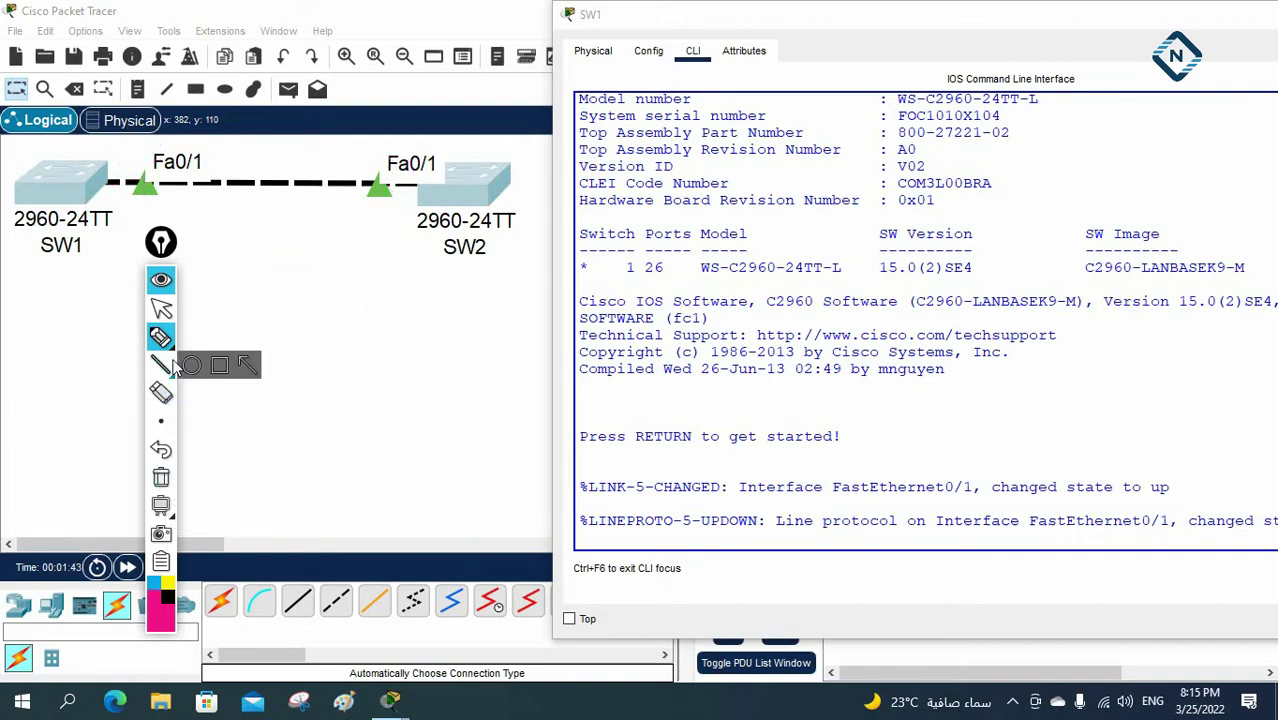
pyautogui.moveTo(158, 158)
pyautogui.mouseDown()
pyautogui.moveTo(128, 195)
pyautogui.moveTo(170, 188)
pyautogui.moveTo(178, 162)
pyautogui.mouseUp()
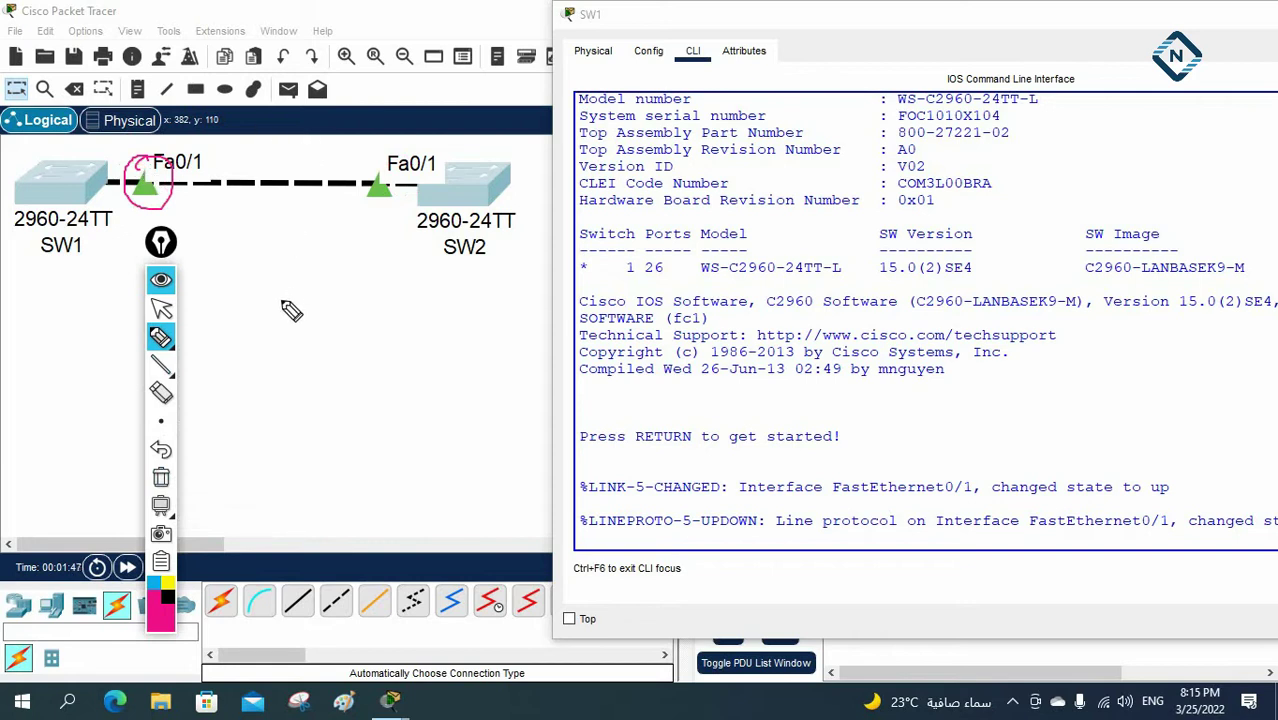
pyautogui.click(161, 478)
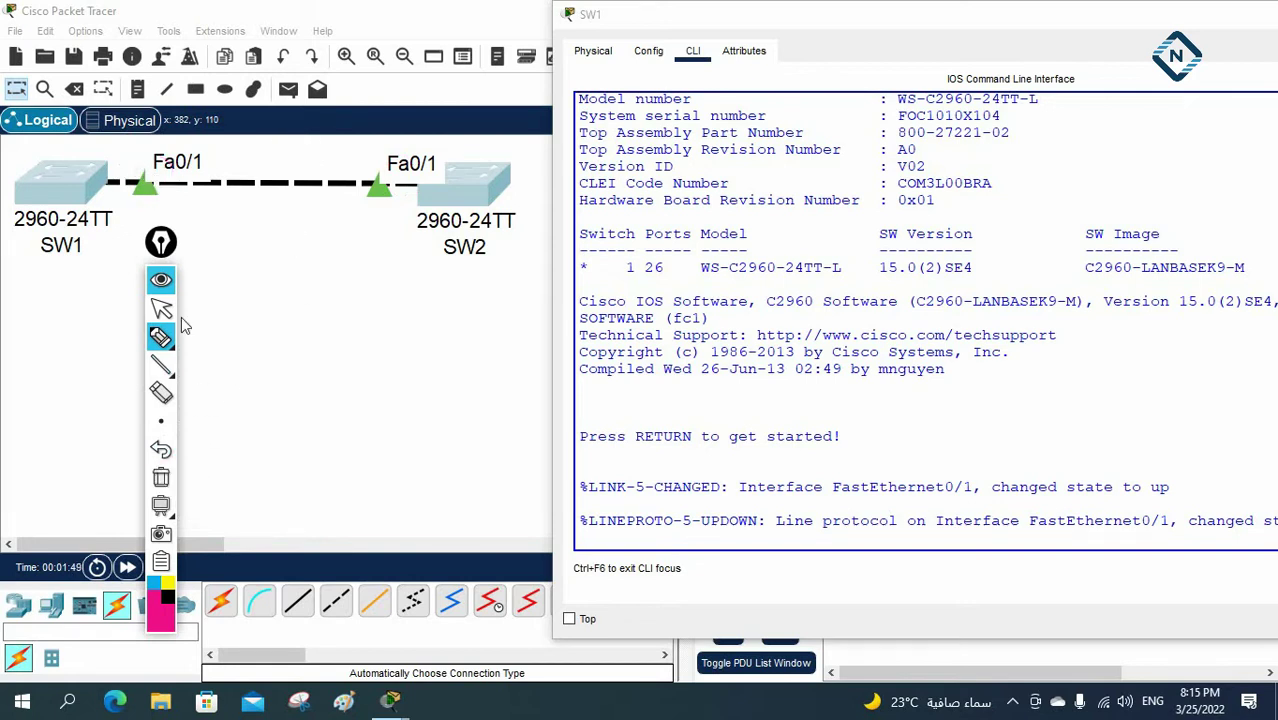
pyautogui.moveTo(160, 158)
pyautogui.mouseDown()
pyautogui.moveTo(121, 190)
pyautogui.moveTo(160, 215)
pyautogui.moveTo(148, 160)
pyautogui.moveTo(176, 196)
pyautogui.mouseUp()
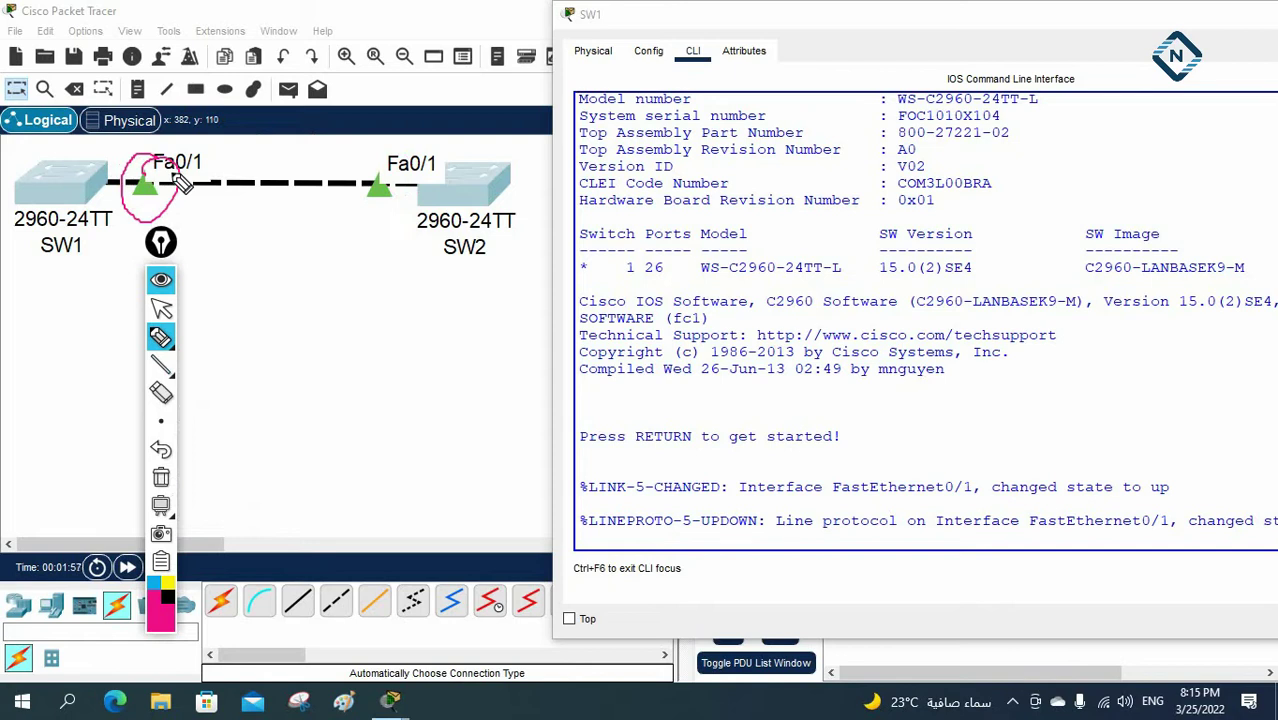
pyautogui.click(161, 460)
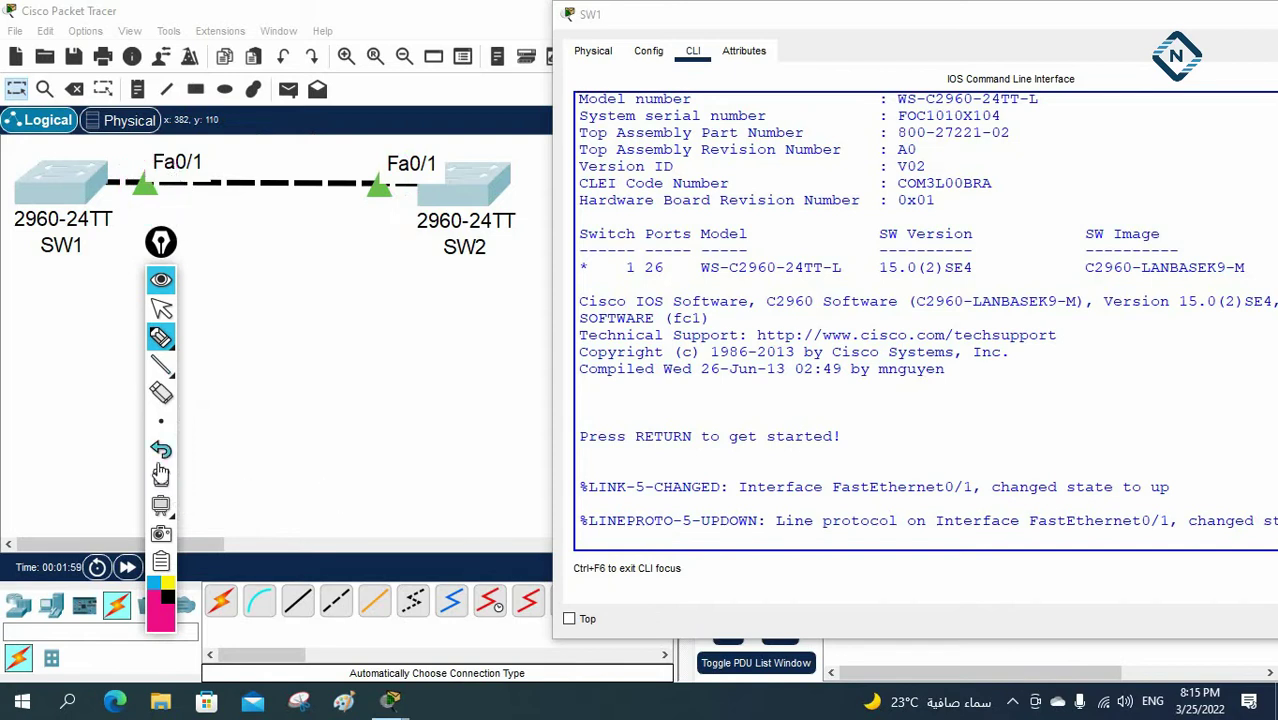
pyautogui.click(165, 310)
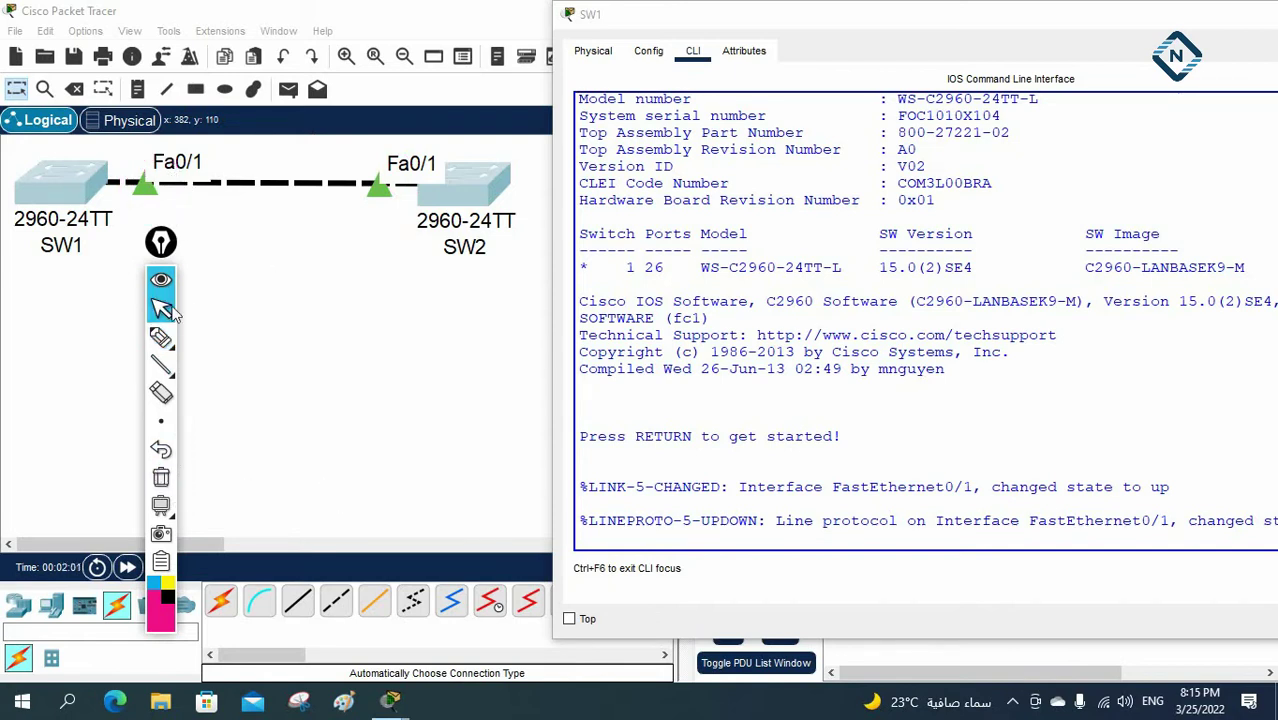
# Start the SW1 console session, enter privileged mode with en and global configuration mode with config t.
pyautogui.click(775, 446)
pyautogui.press('Return')
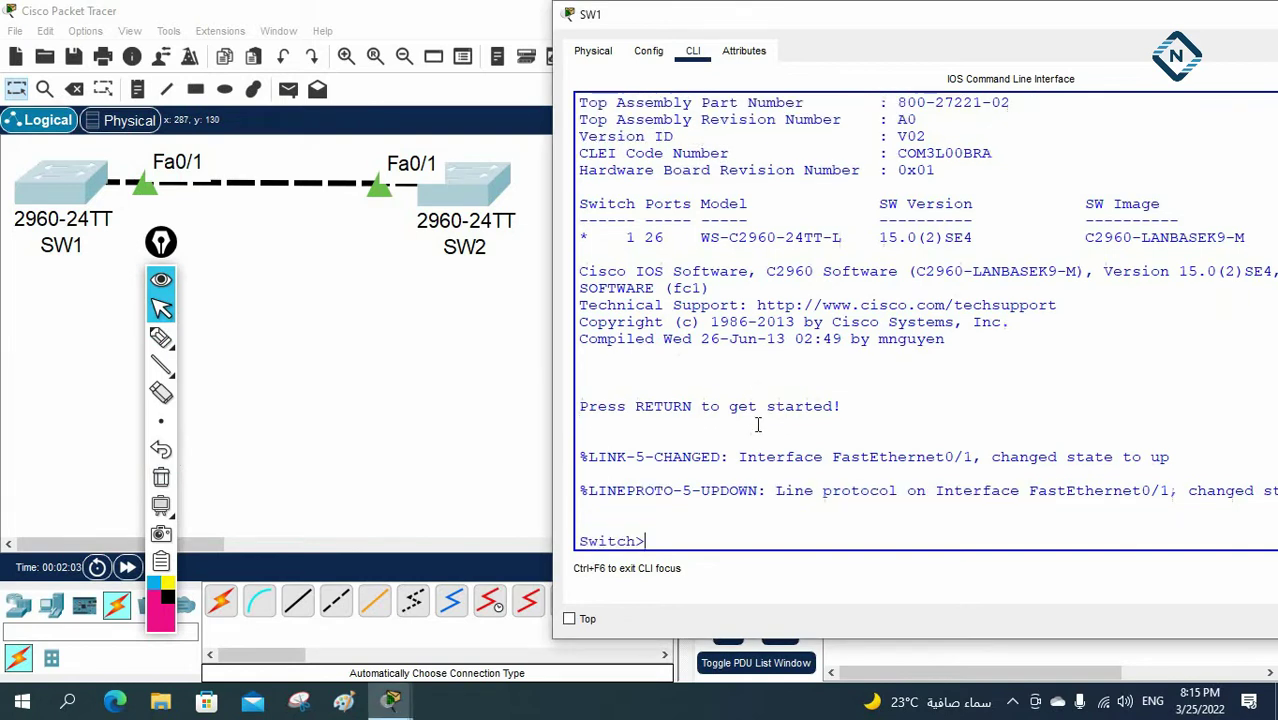
pyautogui.press('Return')
pyautogui.write('en')
pyautogui.press('Return')
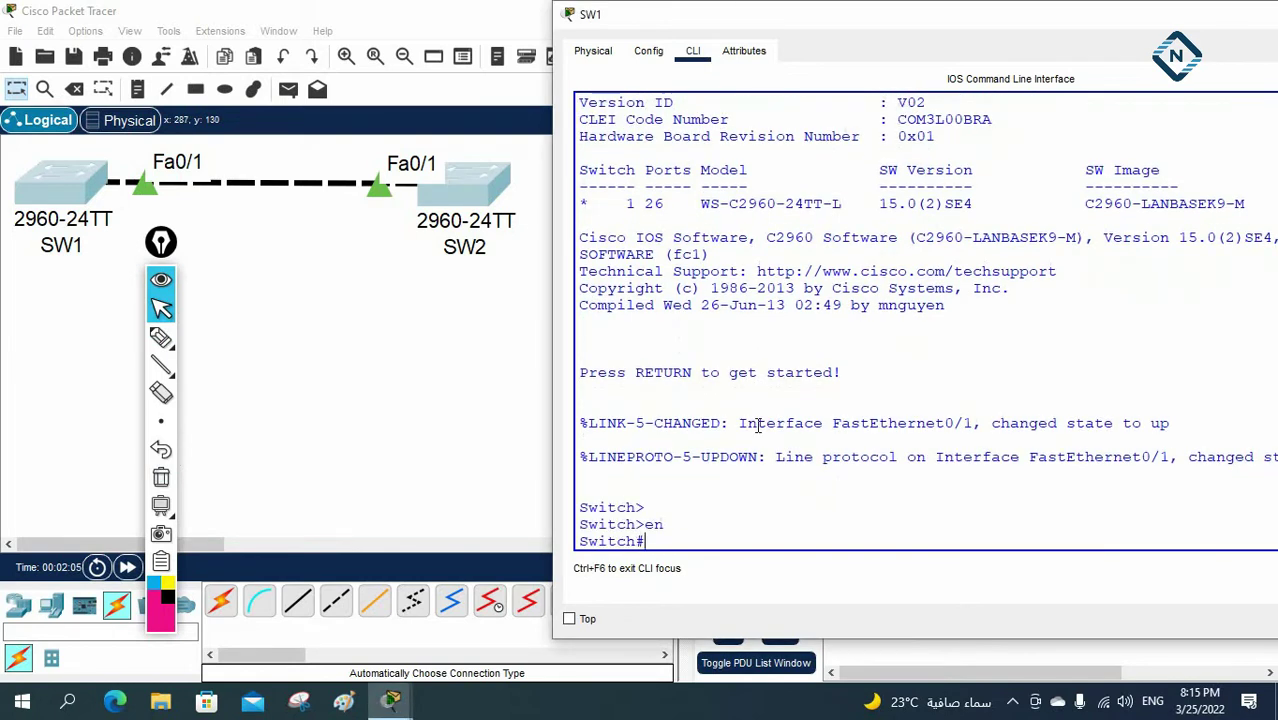
pyautogui.write('config t')
pyautogui.press('Return')
# Set the switch's hostname to SW1.
pyautogui.write('hos')
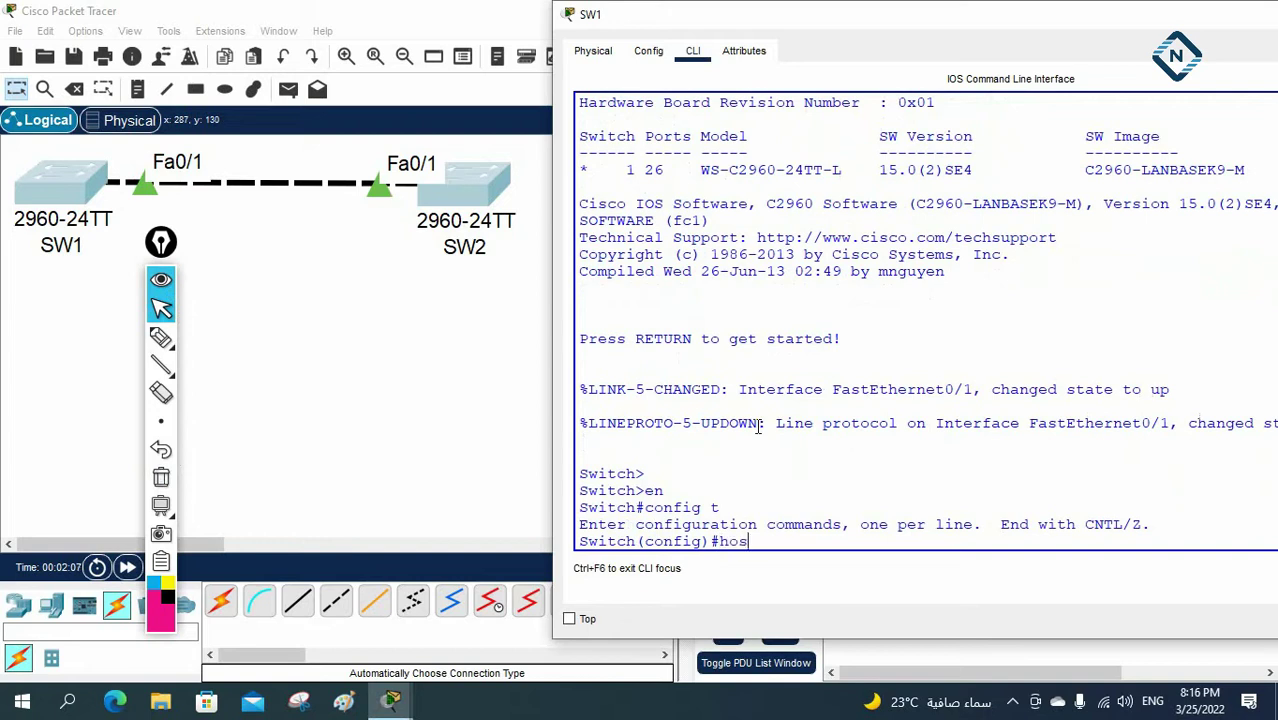
pyautogui.write('tname SW1')
pyautogui.press('Tab')
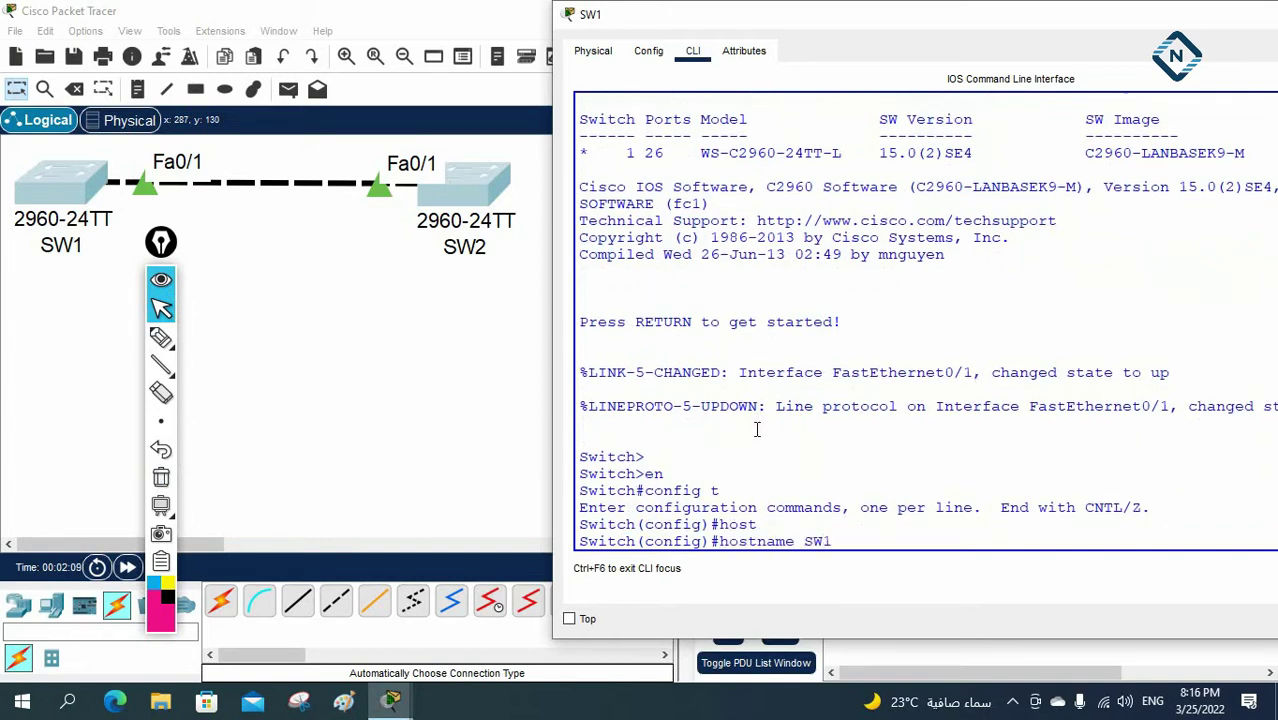
pyautogui.write('SW1')
pyautogui.press('Return')
pyautogui.press('Return')
# Enter interface configuration for port f0/1 on SW1.
pyautogui.write('int f')
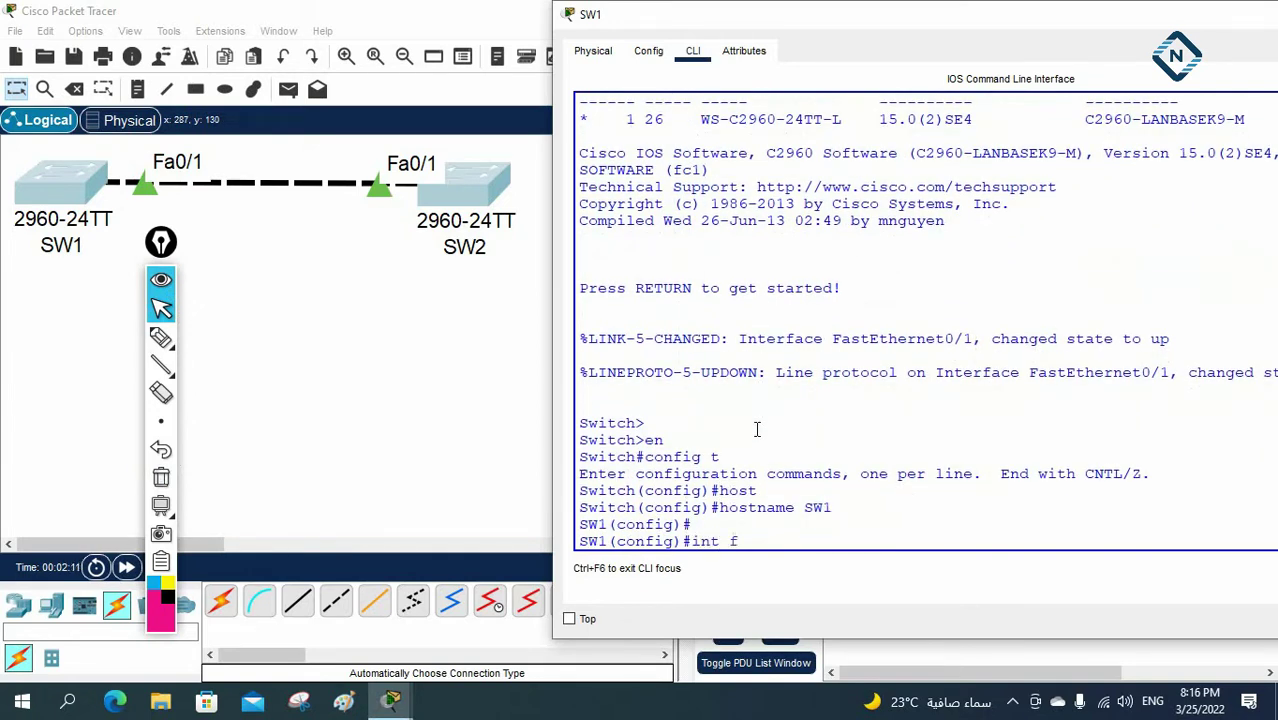
pyautogui.write('0/1')
pyautogui.press('Return')
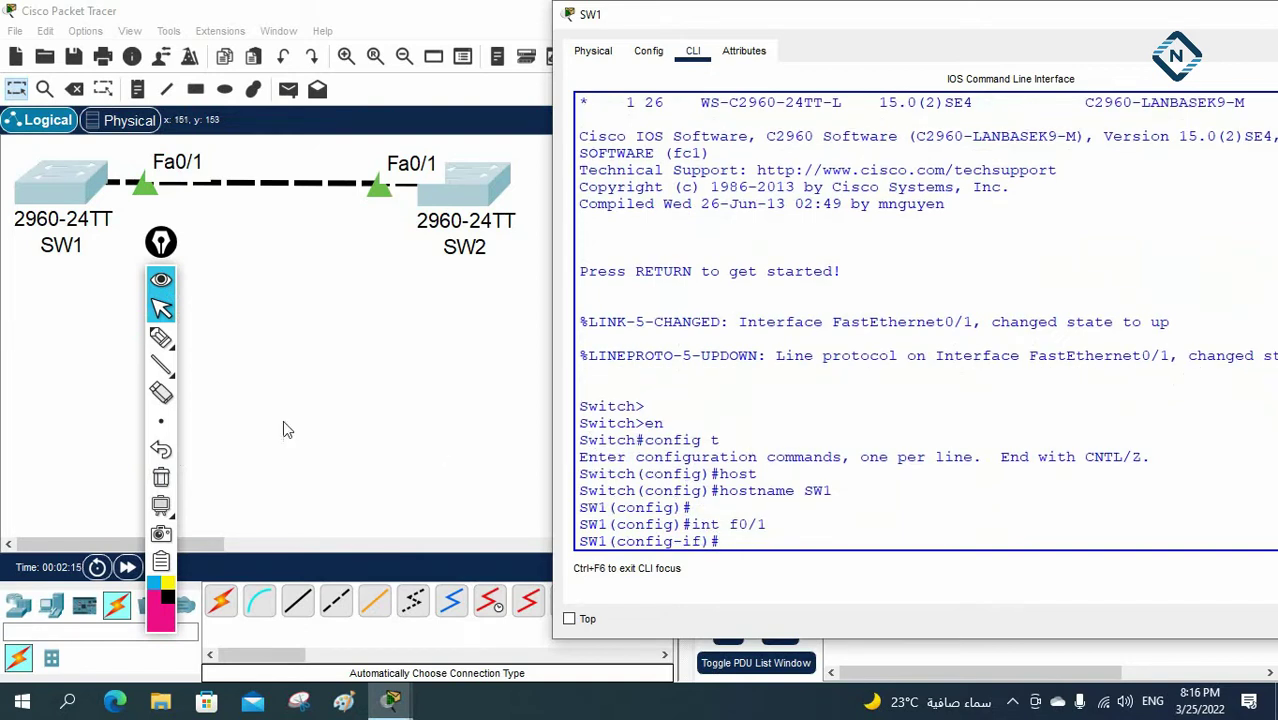
# Mark SW1's Fa0/1 port label with the annotation pen, clear the mark and return to the command line.
pyautogui.click(161, 337)
pyautogui.moveTo(188, 150)
pyautogui.mouseDown()
pyautogui.moveTo(141, 186)
pyautogui.moveTo(233, 178)
pyautogui.moveTo(160, 150)
pyautogui.mouseUp()
pyautogui.click(170, 484)
pyautogui.click(161, 308)
pyautogui.moveTo(730, 457); pyautogui.dragTo(730, 442)
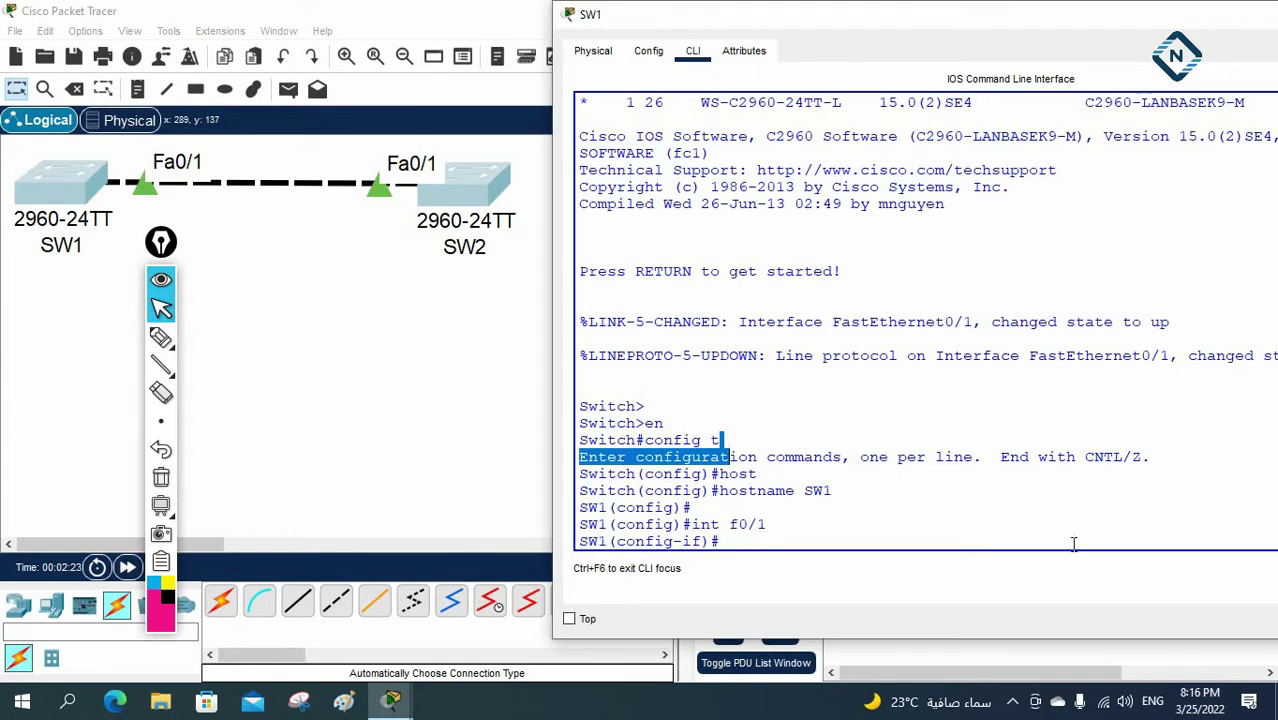
pyautogui.click(988, 504)
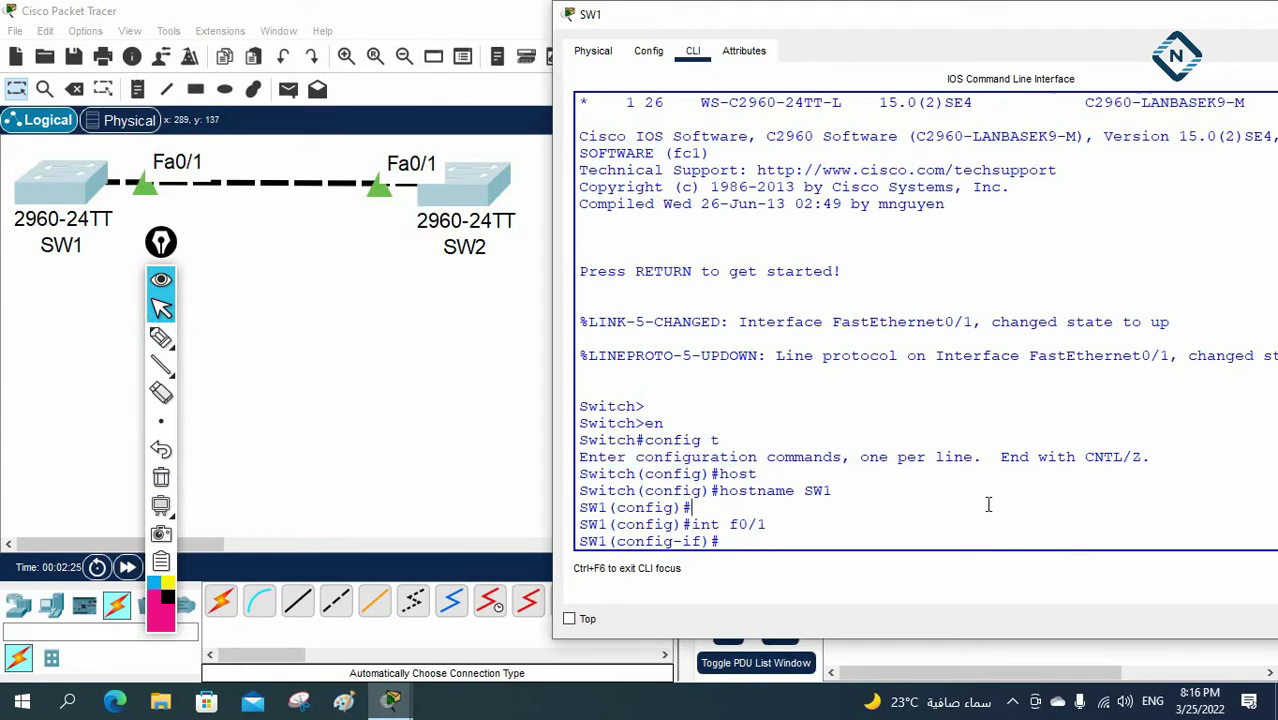
# Configure port f0/1 on SW1 as a trunk with the command switchport mode trunk.
pyautogui.write('sw')
pyautogui.press('Tab')
pyautogui.write('mo')
pyautogui.press('Tab')
pyautogui.write('tr')
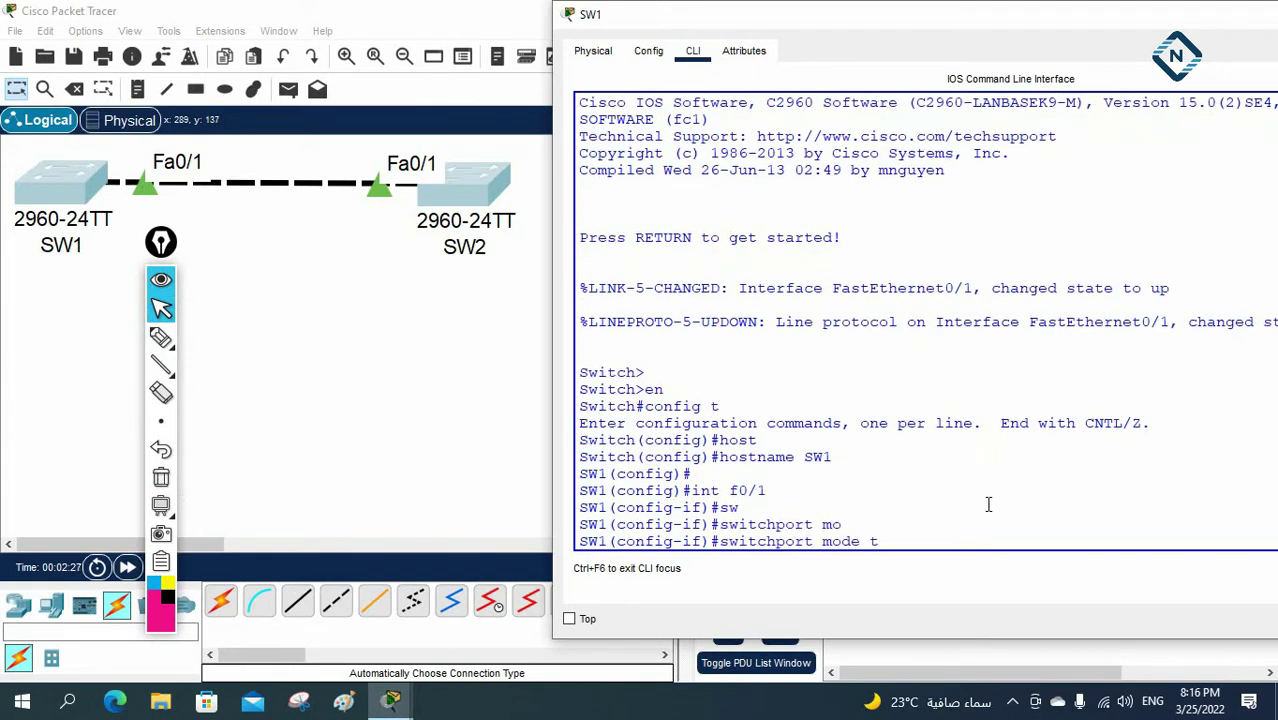
pyautogui.press('Tab')
pyautogui.press('Return')
pyautogui.press('Return')
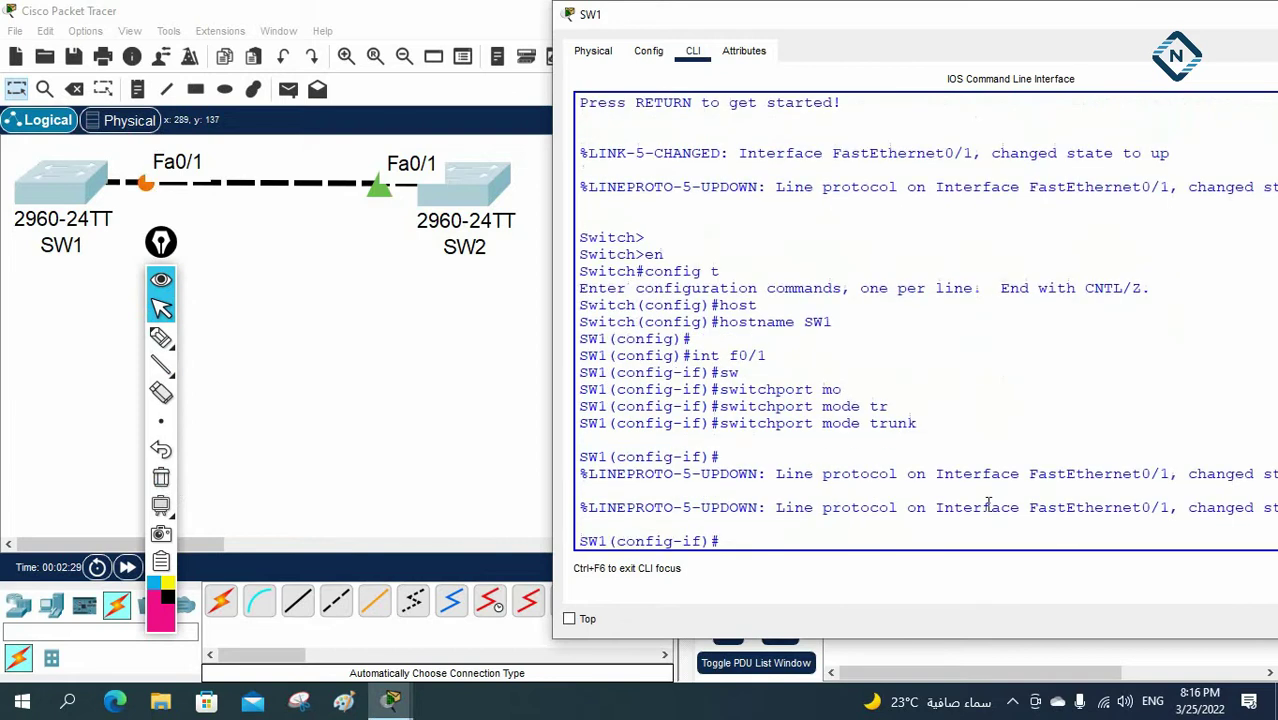
pyautogui.press('Return')
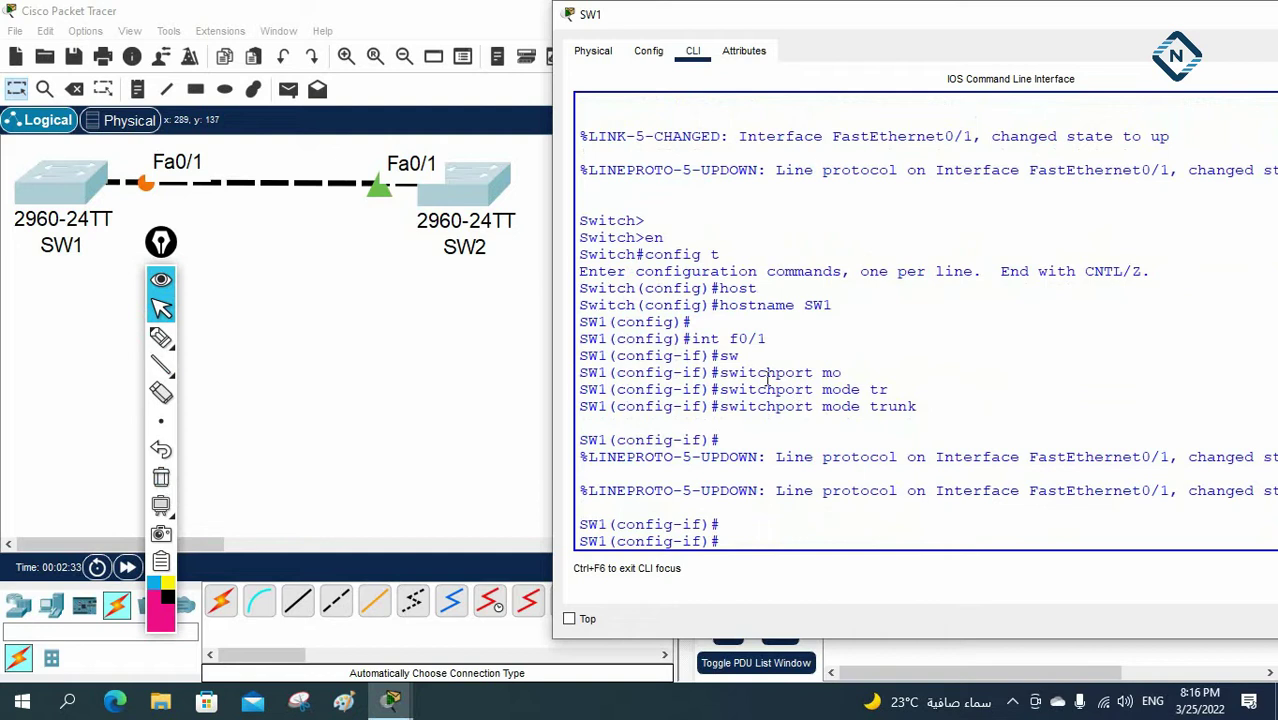
# Leave configuration mode on SW1 and display its trunk interfaces with sh int trunk.
pyautogui.moveTo(777, 341); pyautogui.dragTo(700, 331)
pyautogui.hotkey('ctrl', 'z')
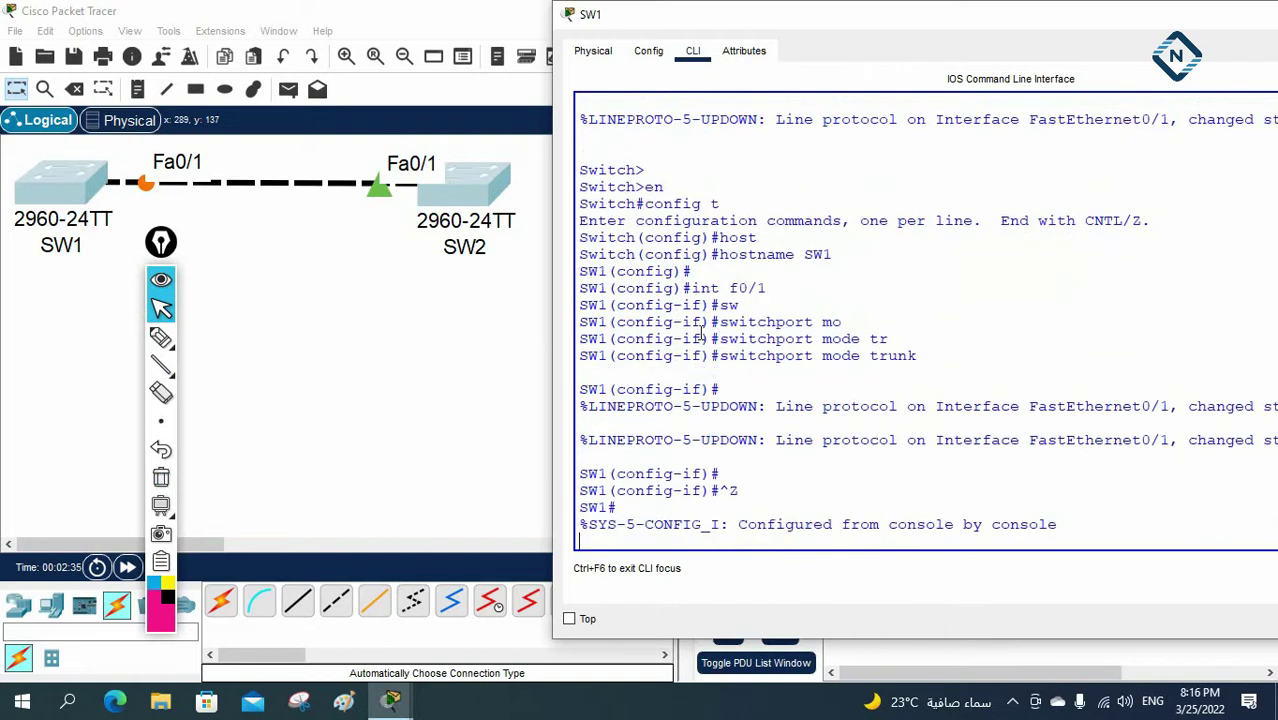
pyautogui.press('Return')
pyautogui.press('Return')
pyautogui.press('Return')
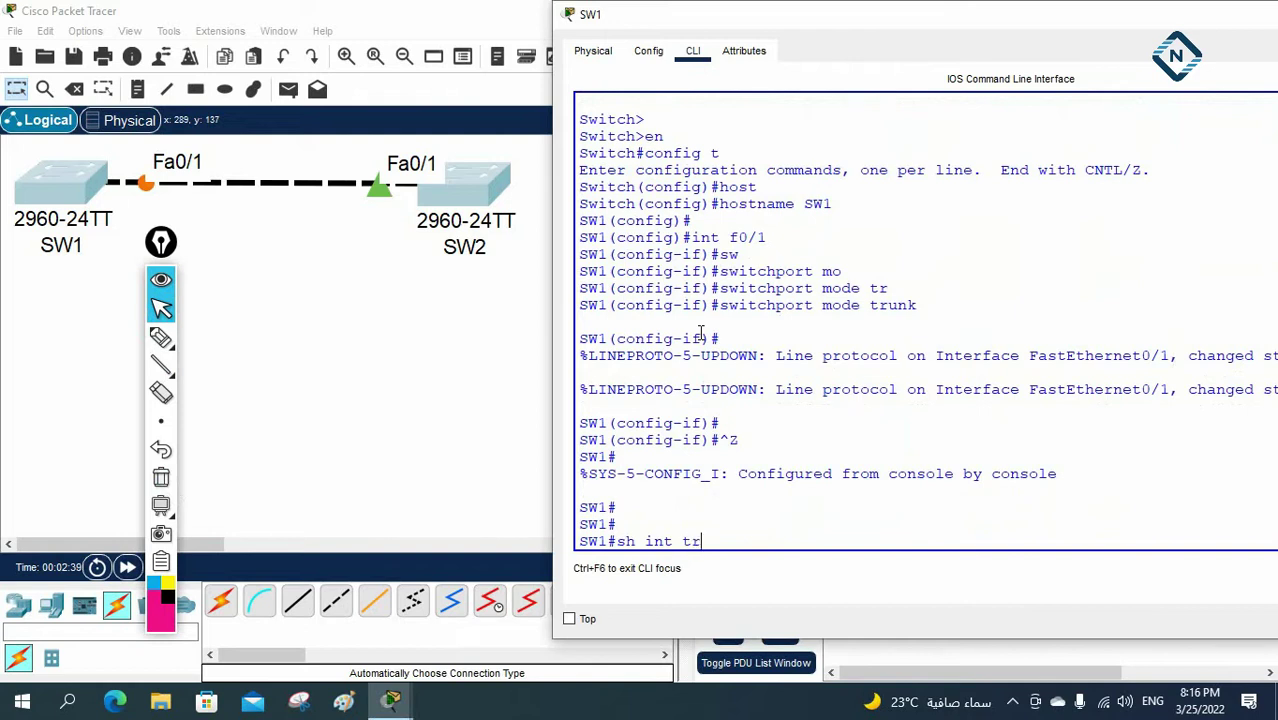
pyautogui.write('sh int tr')
pyautogui.press('Tab')
pyautogui.press('Return')
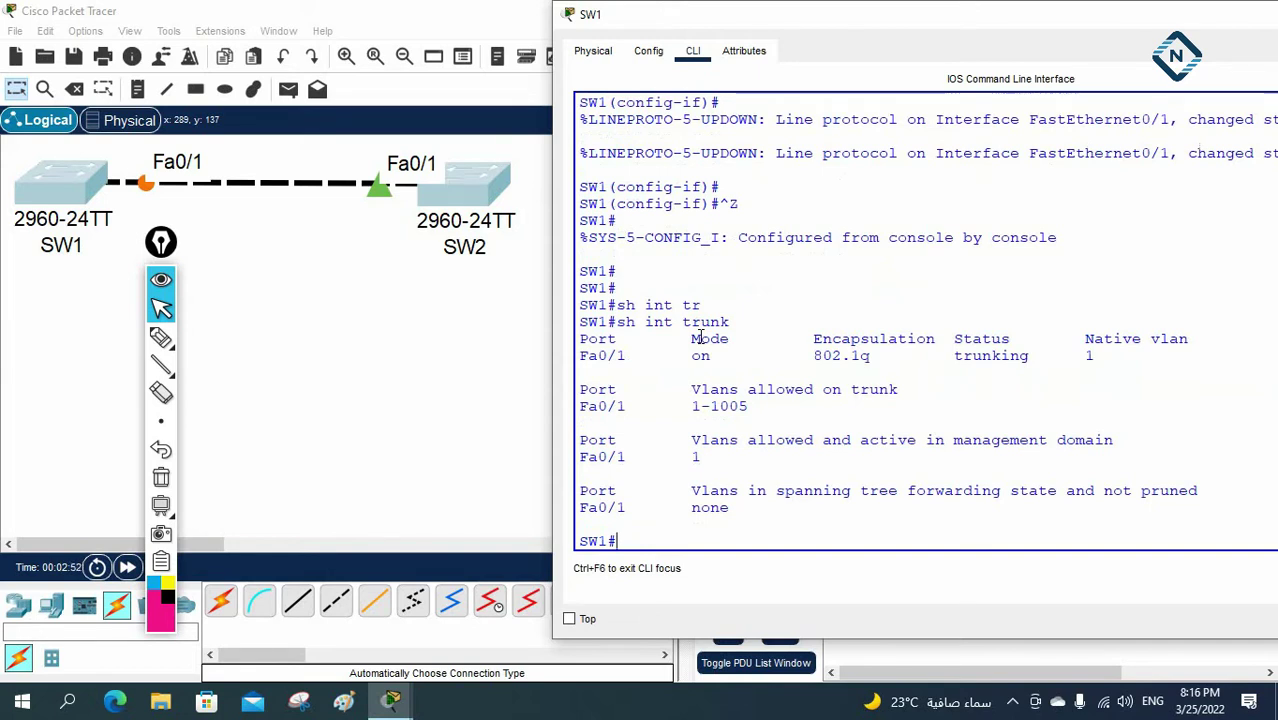
# Highlight port Fa0/1 and its mode in SW1's trunk output and return to the topology workspace.
pyautogui.moveTo(581, 350); pyautogui.dragTo(625, 352)
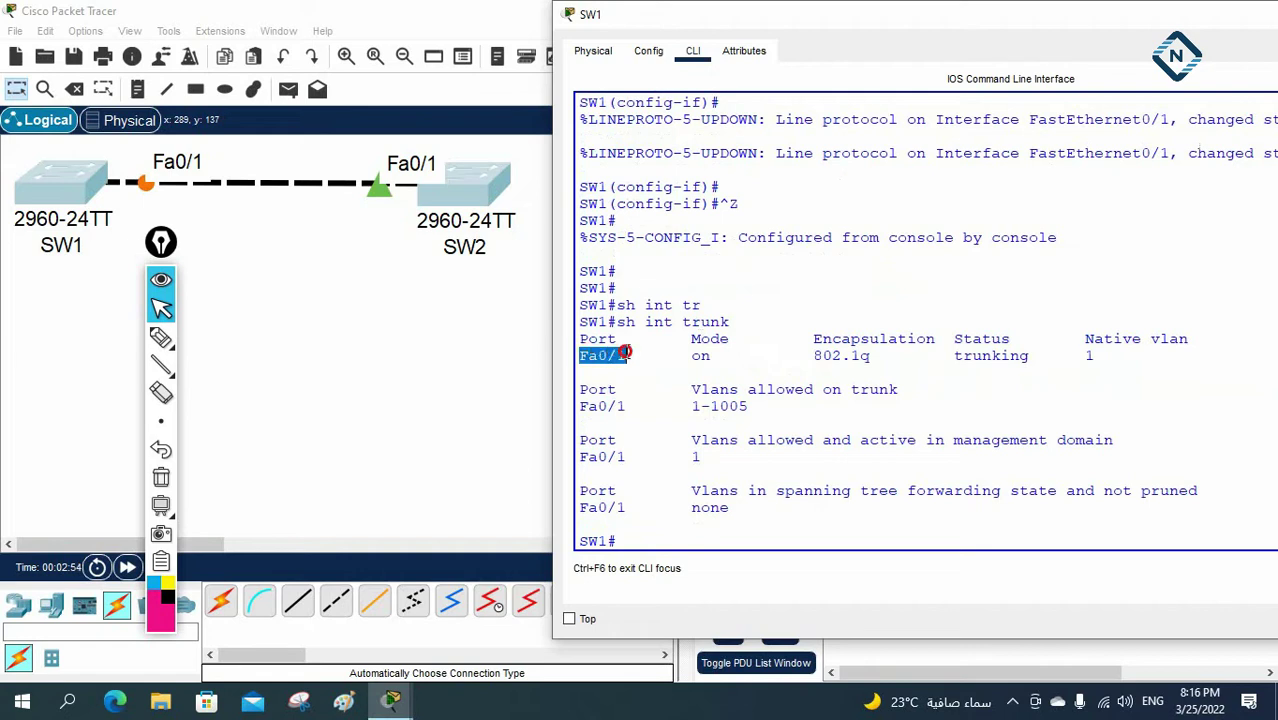
pyautogui.moveTo(711, 357); pyautogui.dragTo(693, 355)
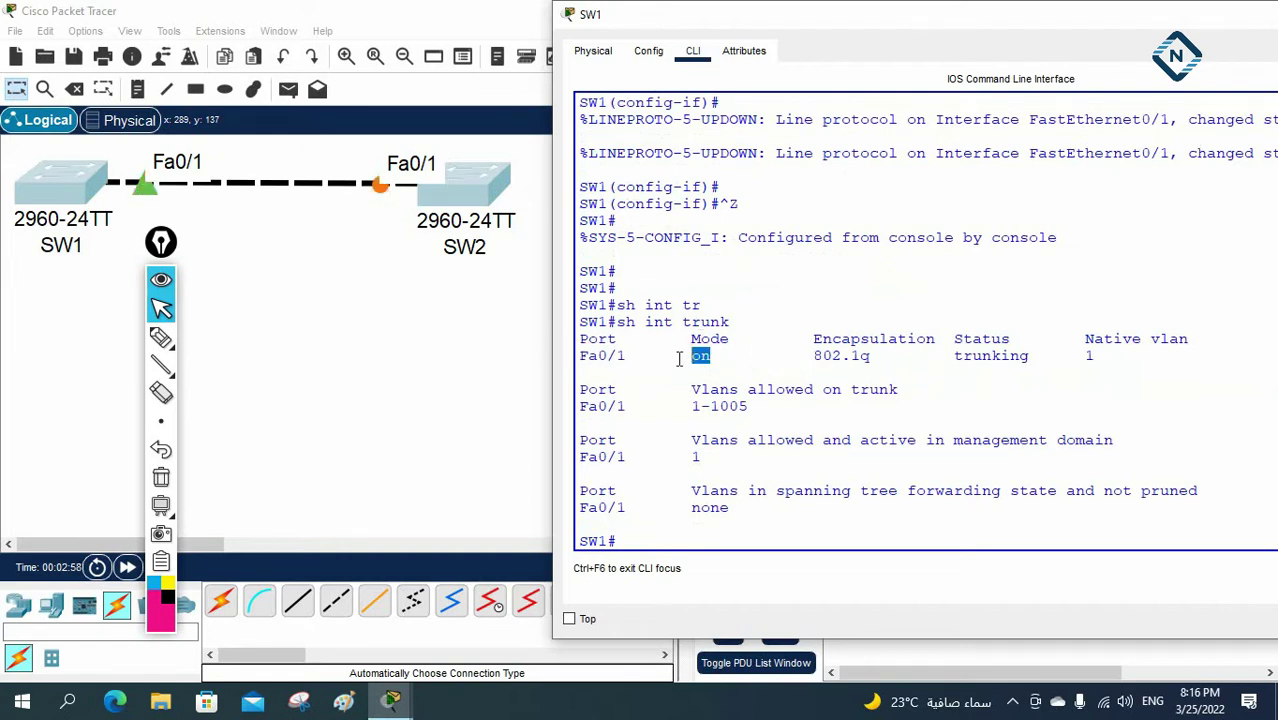
pyautogui.click(226, 399)
# Move the annotation toolbar aside and add a PC to the workspace below SW1.
pyautogui.moveTo(164, 242); pyautogui.dragTo(265, 230)
pyautogui.click(51, 605)
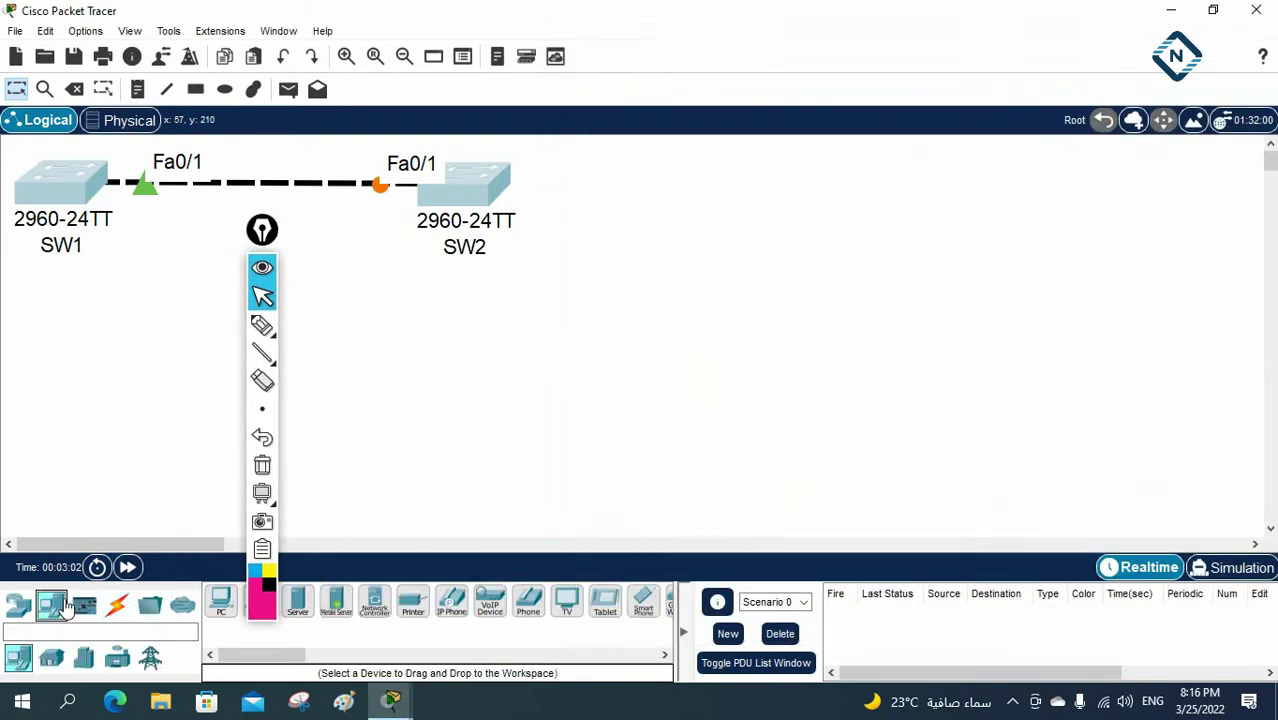
pyautogui.moveTo(226, 598); pyautogui.dragTo(170, 318)
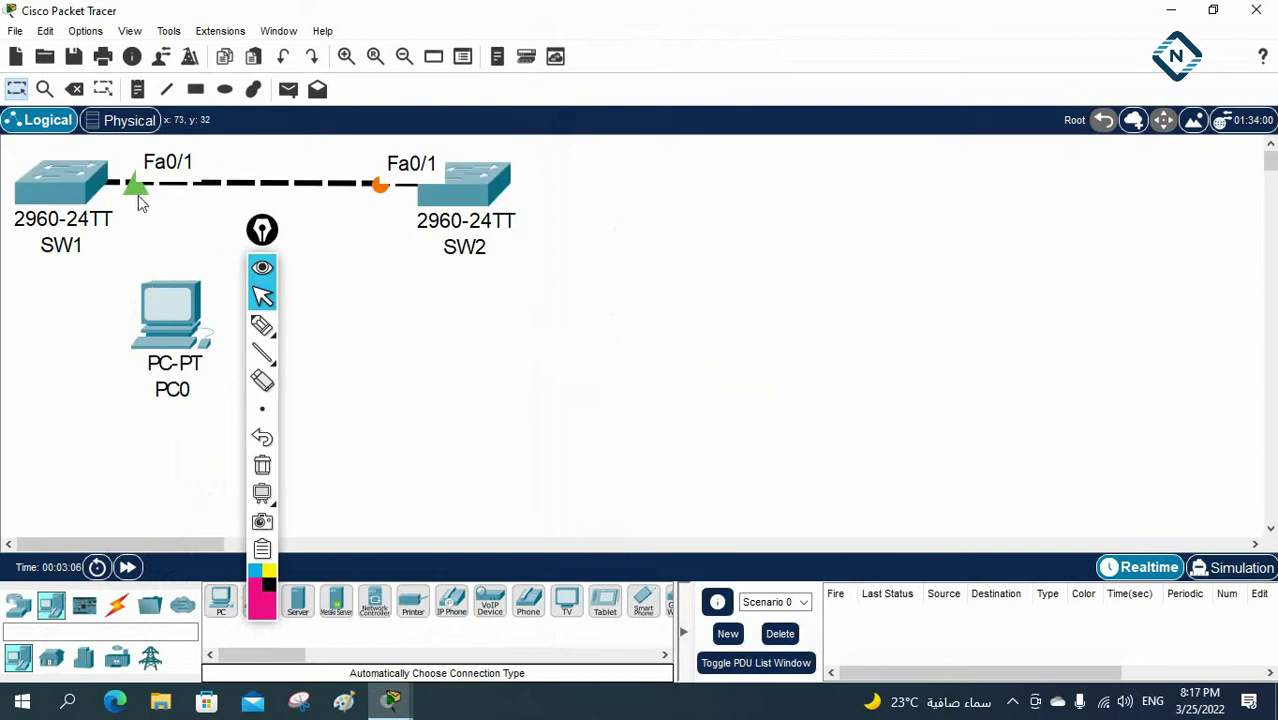
# Delete the cable between SW1 and SW2 and return to the selection tool.
pyautogui.click(74, 89)
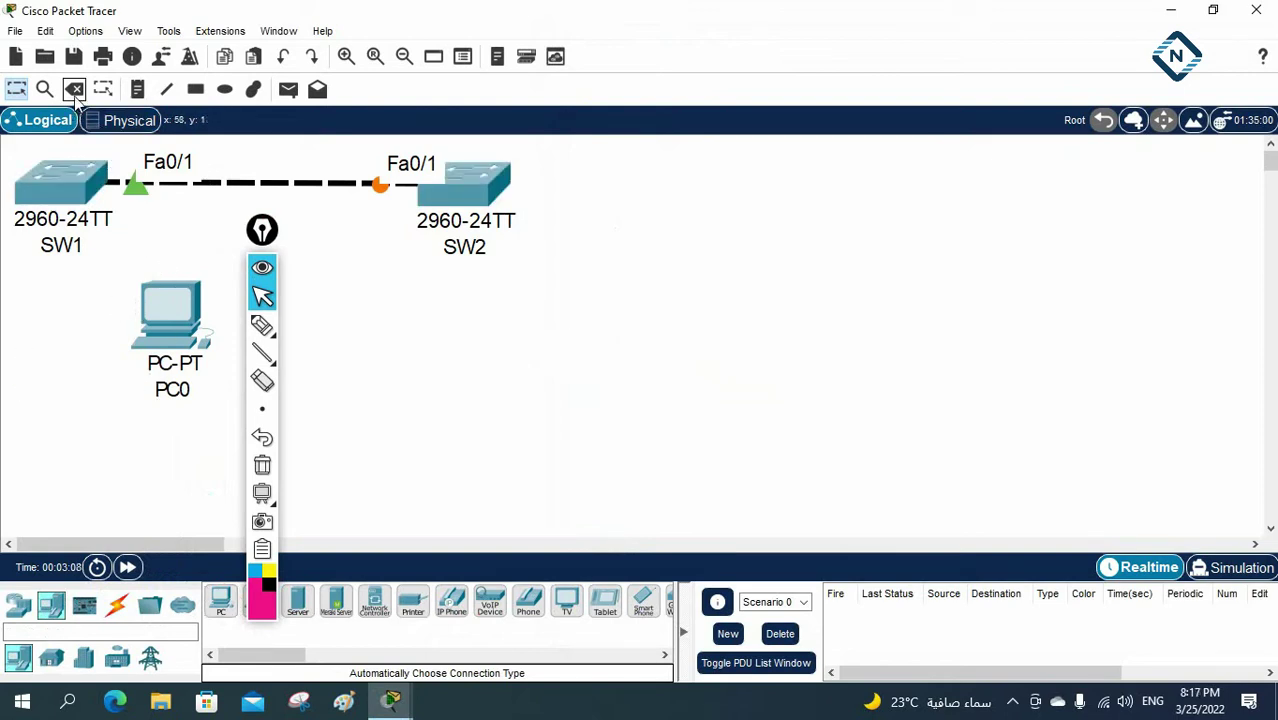
pyautogui.click(171, 183)
pyautogui.click(16, 89)
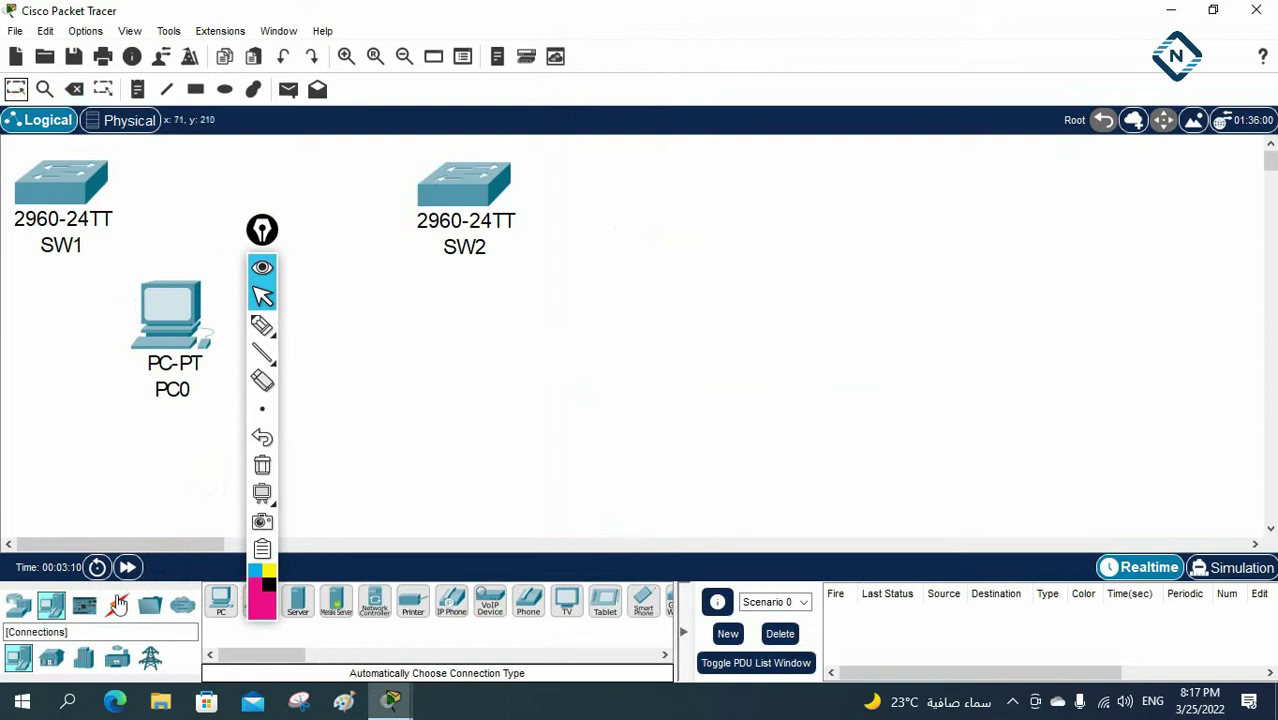
# Connect PC0 to SW1 with an automatically chosen cable and position PC0 directly beneath the switch.
pyautogui.moveTo(270, 238); pyautogui.dragTo(1035, 237)
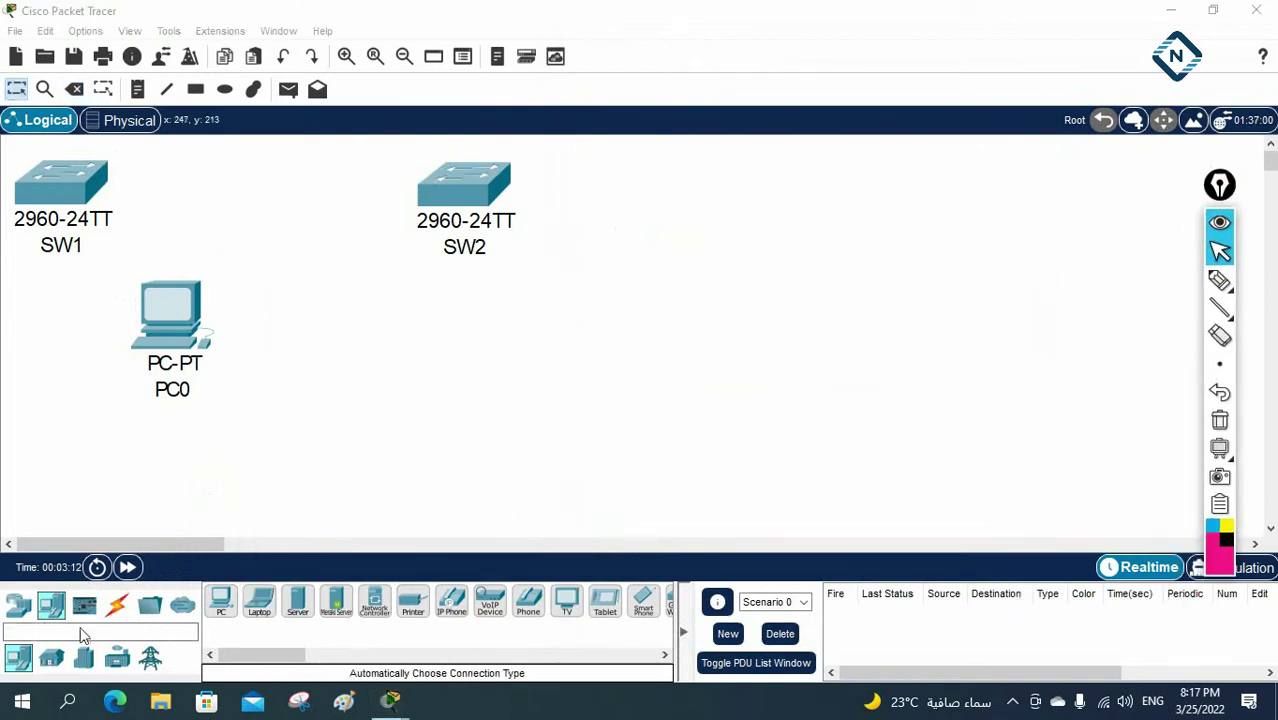
pyautogui.click(116, 605)
pyautogui.click(230, 608)
pyautogui.click(178, 303)
pyautogui.click(88, 184)
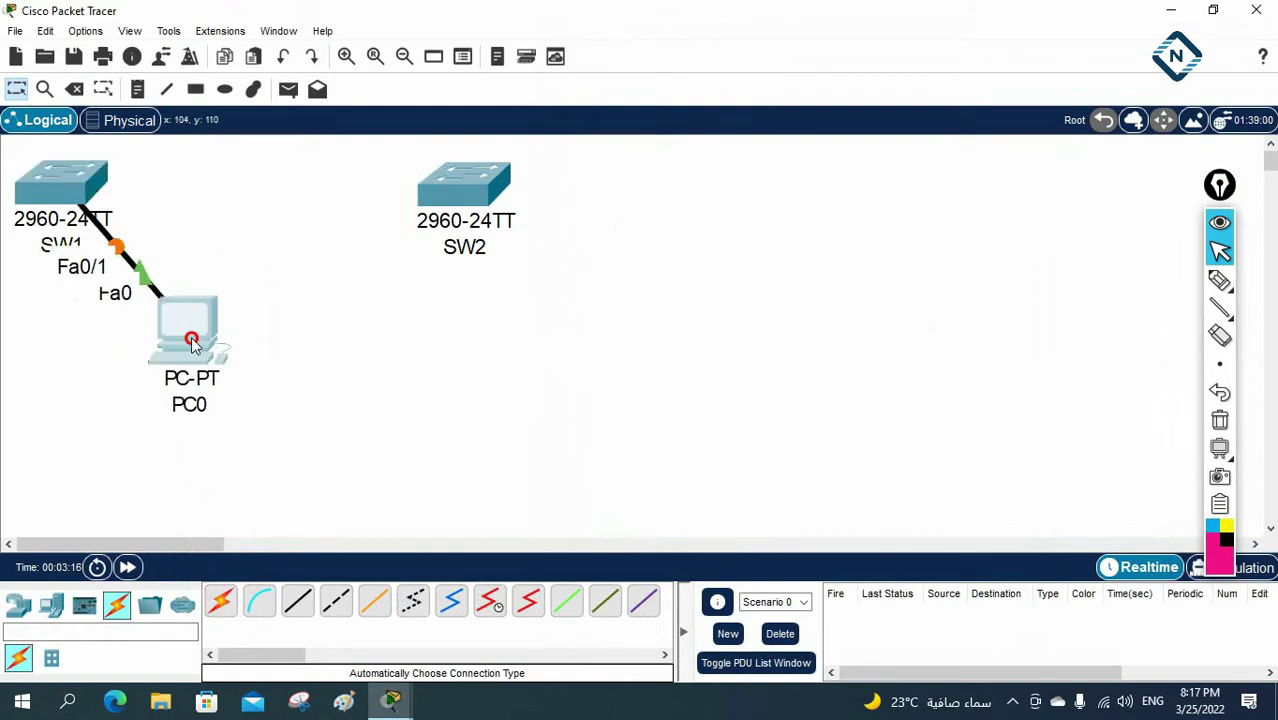
pyautogui.moveTo(185, 330); pyautogui.dragTo(353, 390)
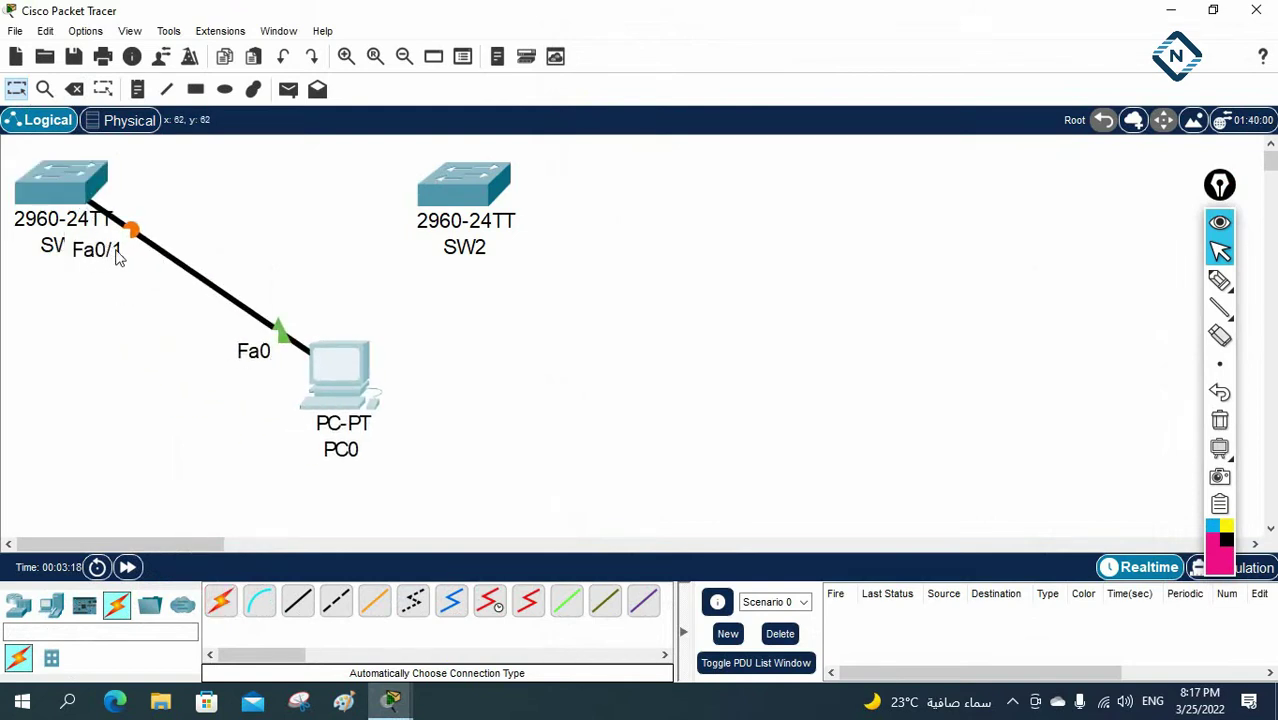
pyautogui.moveTo(374, 402); pyautogui.dragTo(75, 433)
# Display SW1's trunk interfaces again with sh int trunk and highlight port Fa0/1 in the output.
pyautogui.click(62, 185)
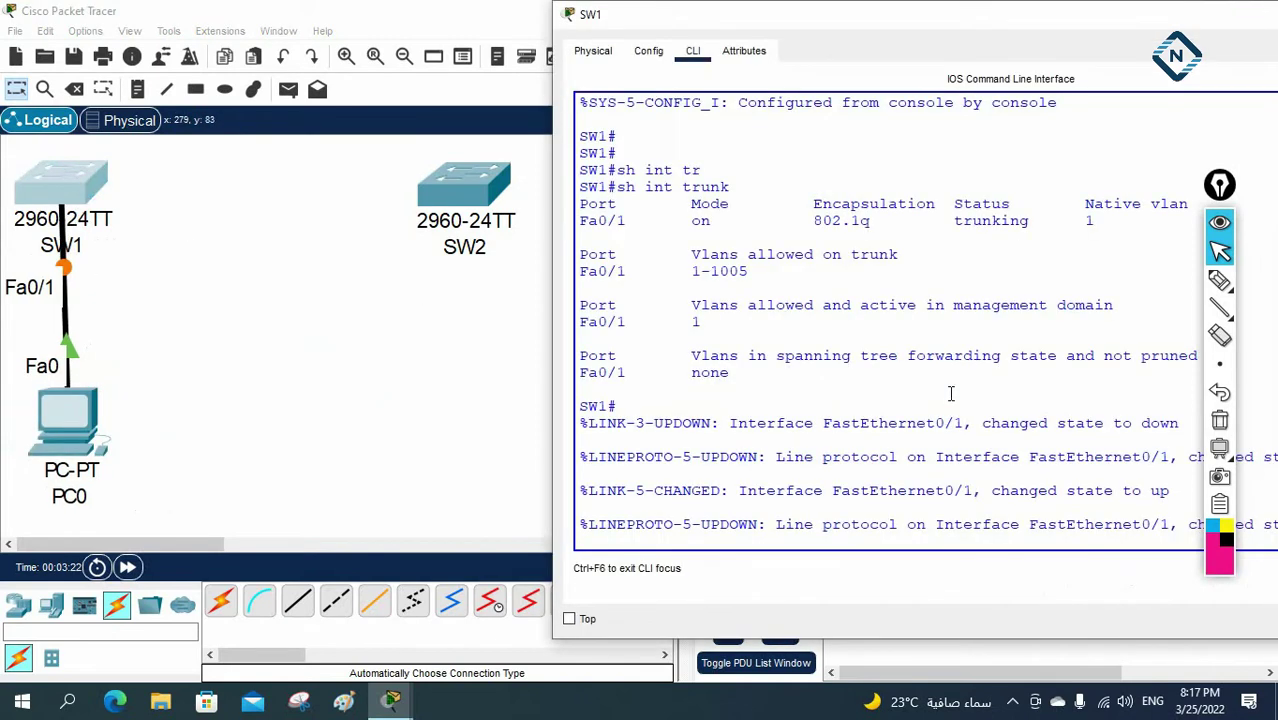
pyautogui.press('Return')
pyautogui.press('Return')
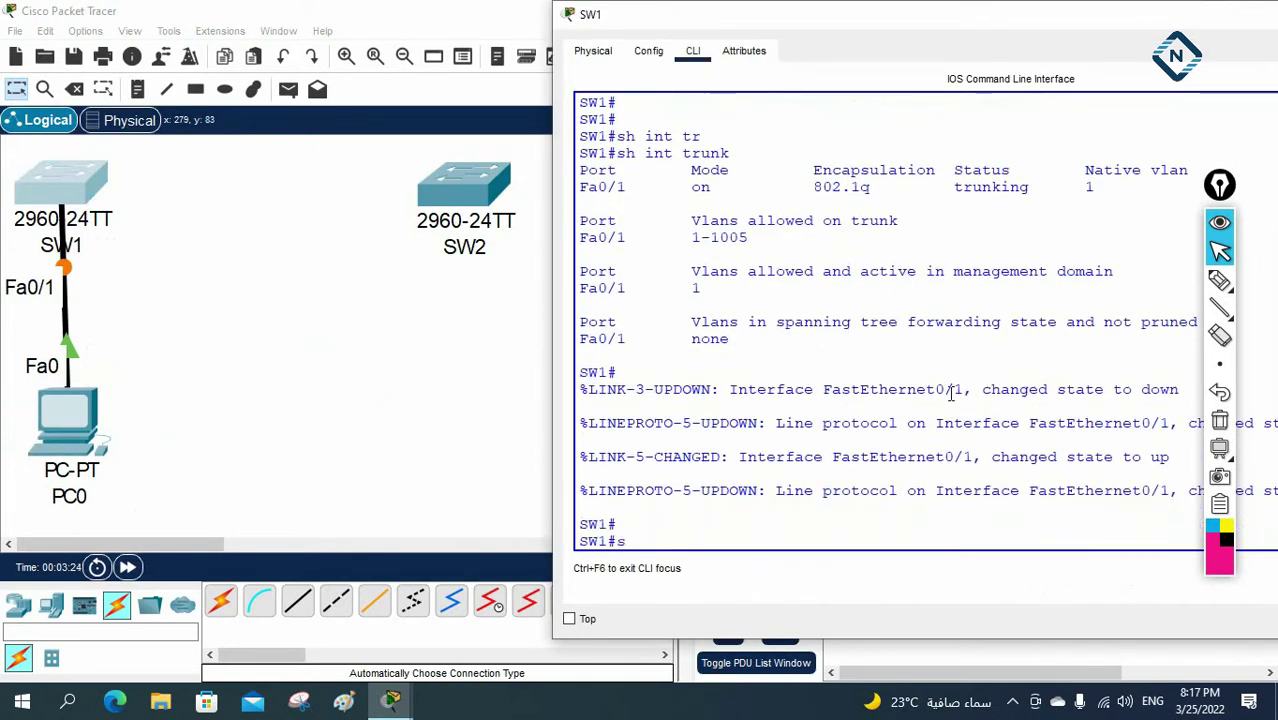
pyautogui.press('Tab')
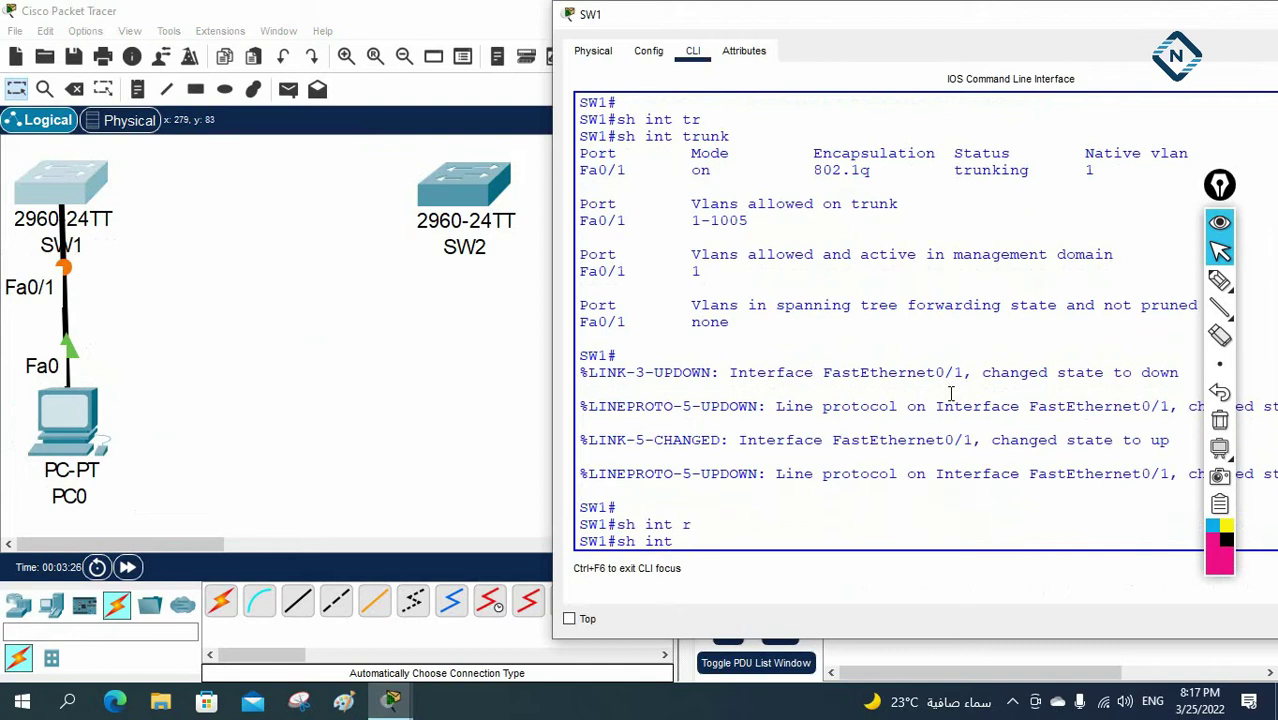
pyautogui.write('t')
pyautogui.press('Tab')
pyautogui.press('Return')
pyautogui.press('Return')
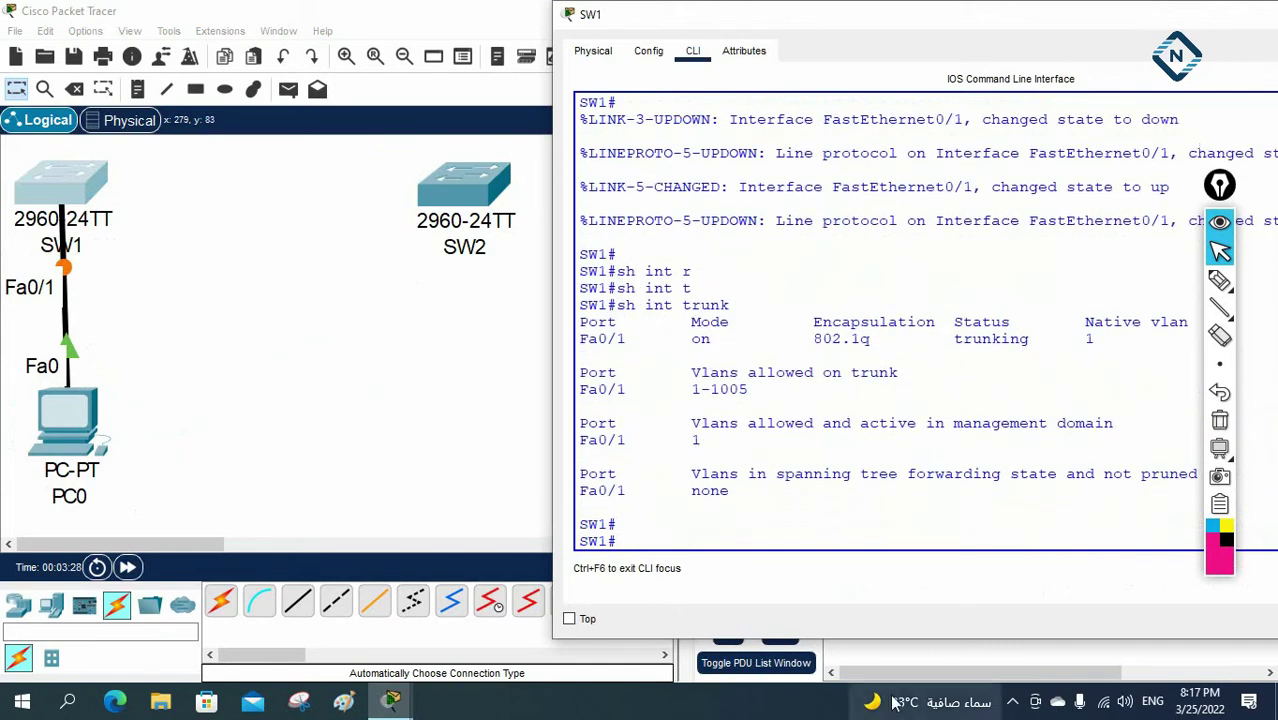
pyautogui.moveTo(628, 336); pyautogui.dragTo(582, 337)
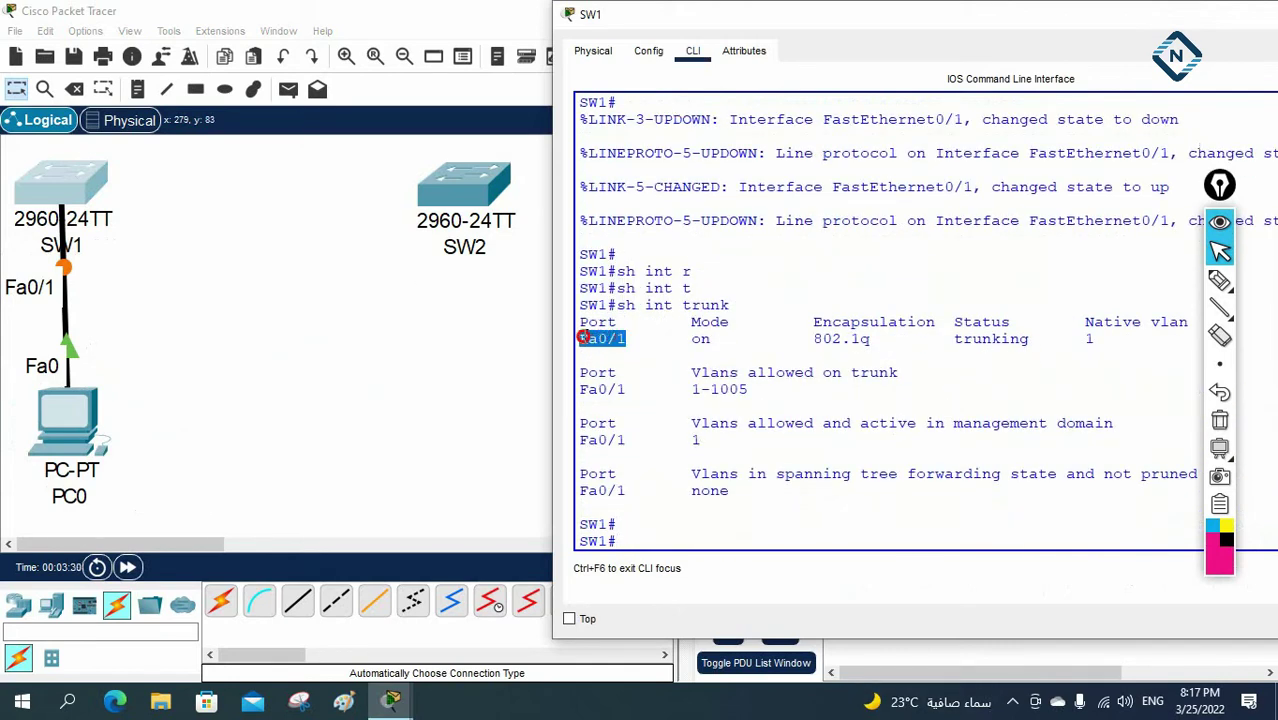
pyautogui.click(767, 390)
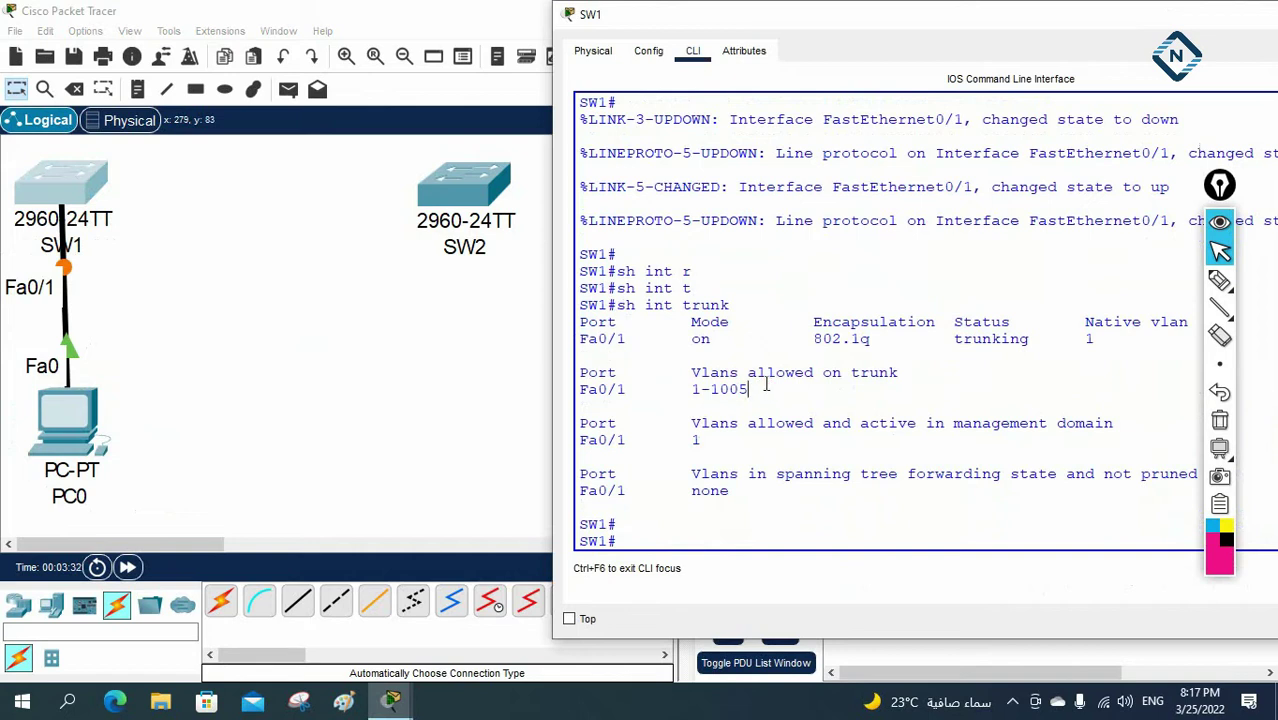
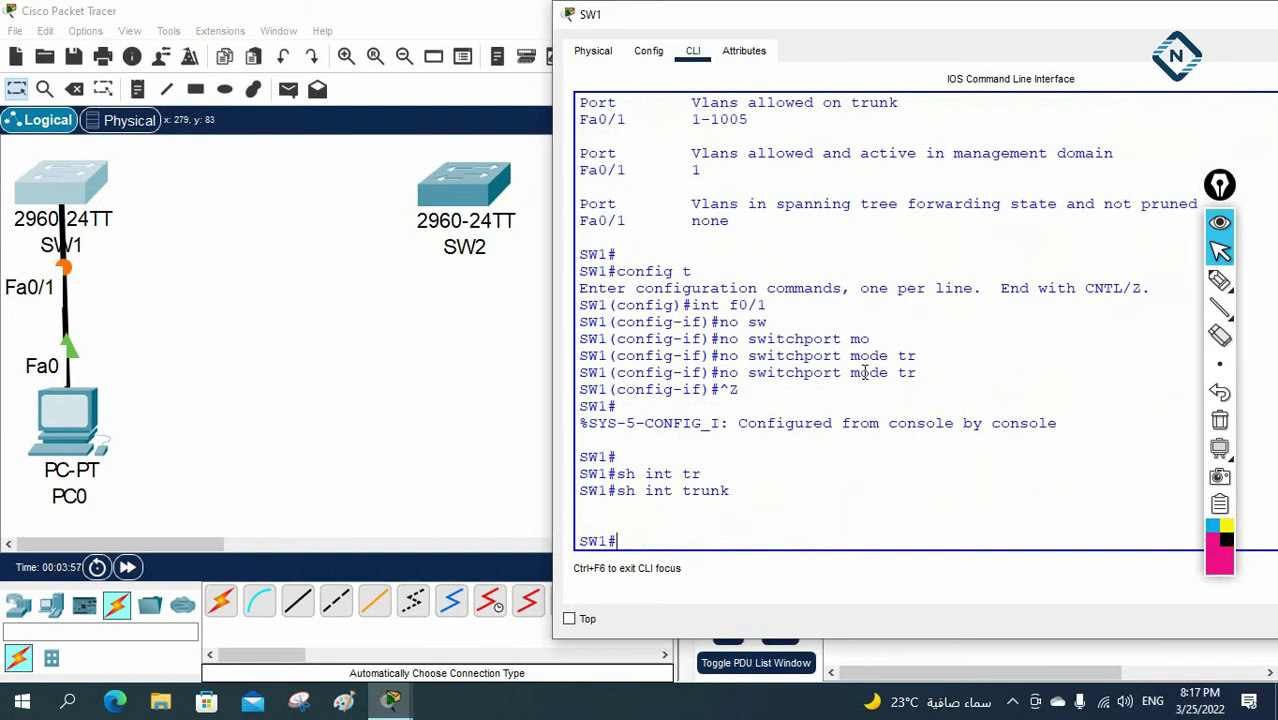
# Switch to Notepad, place its window beside the topology and write the heading "For Layer 2 Switch:".
pyautogui.click(68, 702)
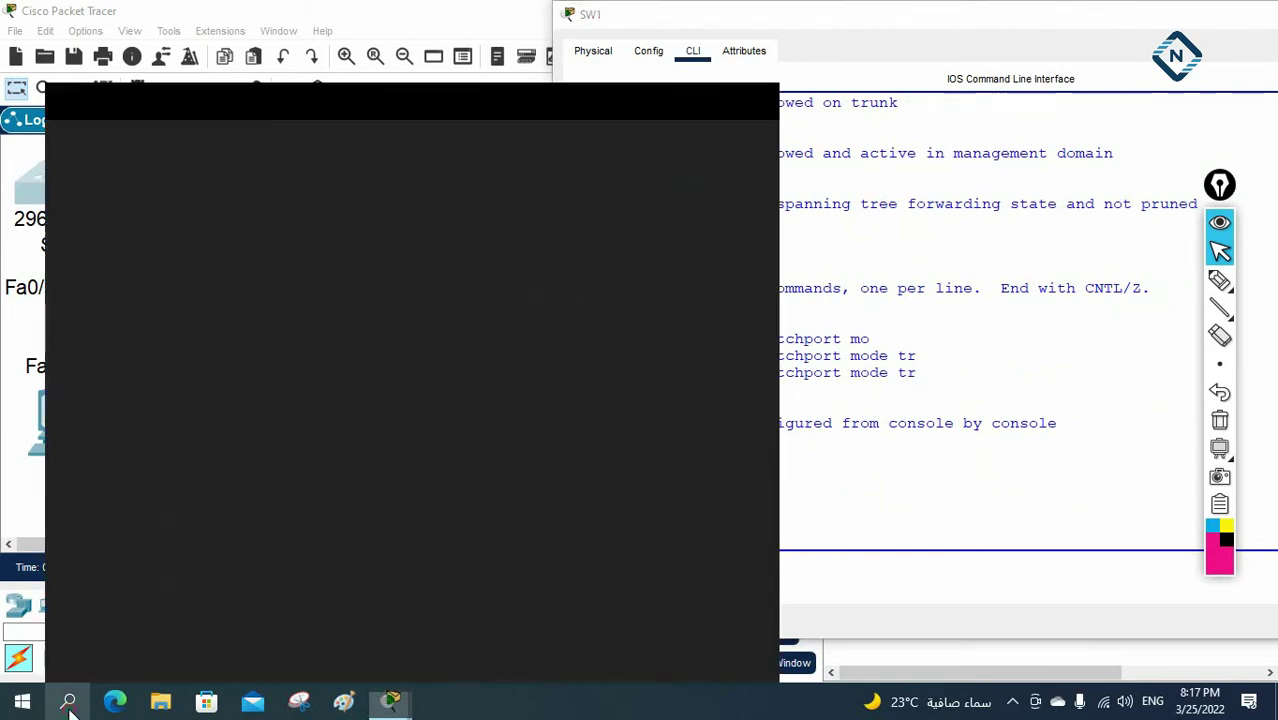
pyautogui.click(520, 280)
pyautogui.moveTo(596, 120); pyautogui.dragTo(820, 187)
pyautogui.write('For Layer')
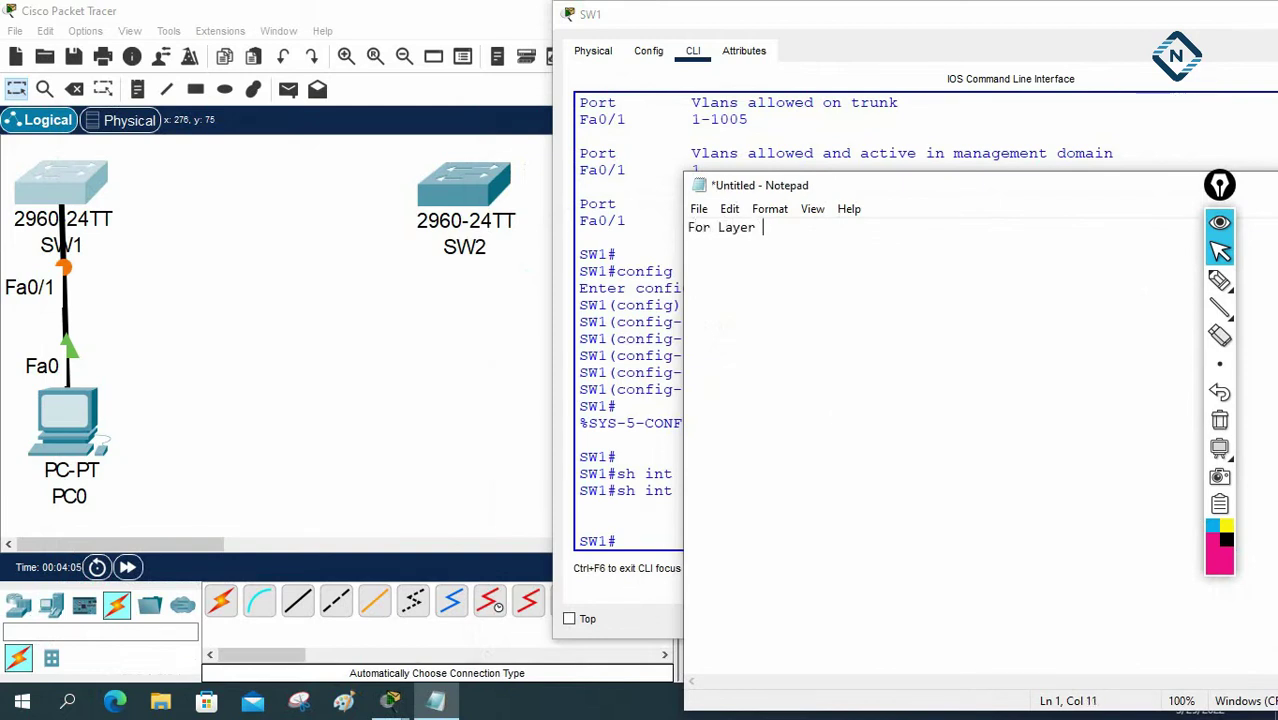
pyautogui.write(' 2 Switch:')
pyautogui.press('Return')
# Add the note "To make Interface as trunk: switchport mode trunk" under the Layer 2 heading.
pyautogui.write('To')
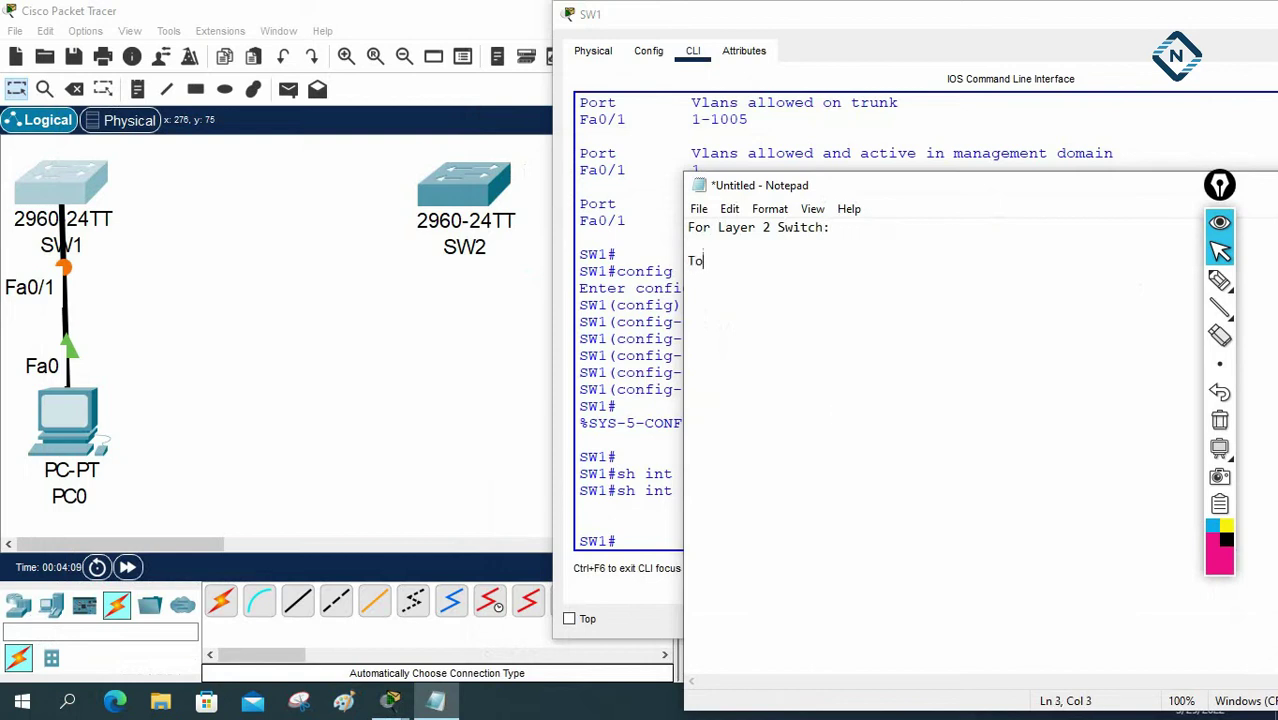
pyautogui.write(' make Inter')
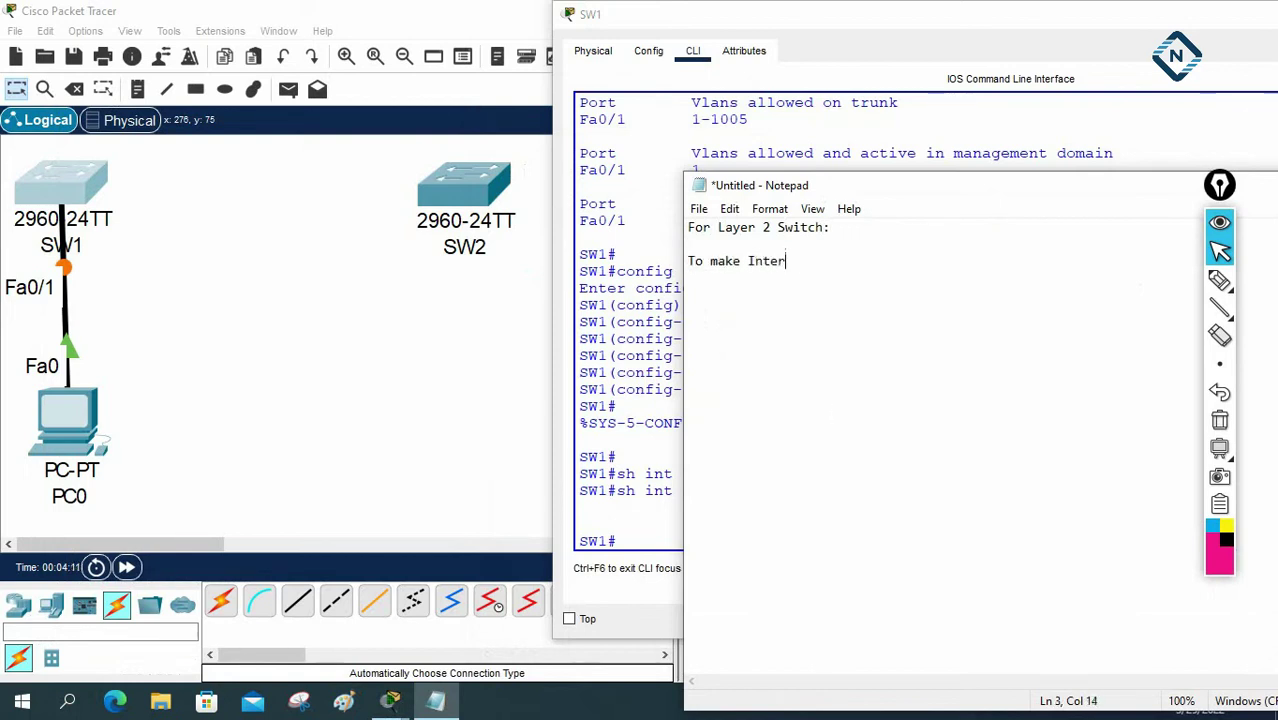
pyautogui.write('face as trunk')
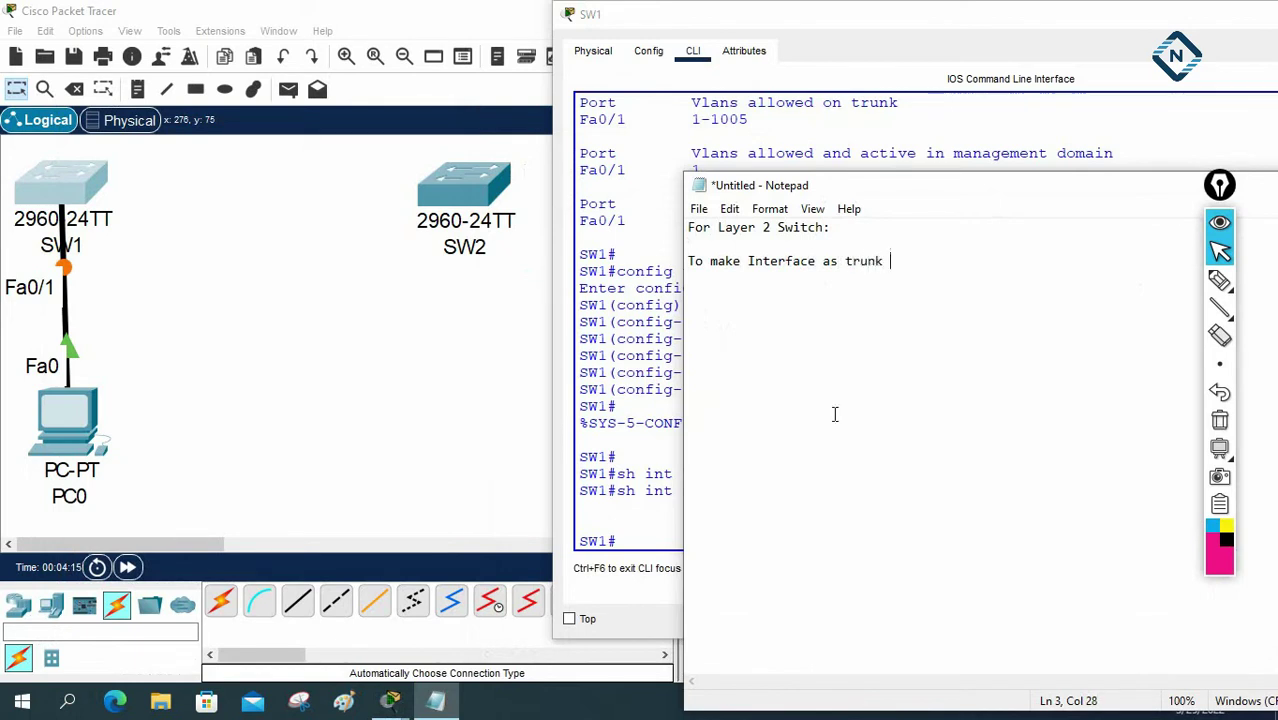
pyautogui.press('BackSpace')
pyautogui.write(': switchport mo')
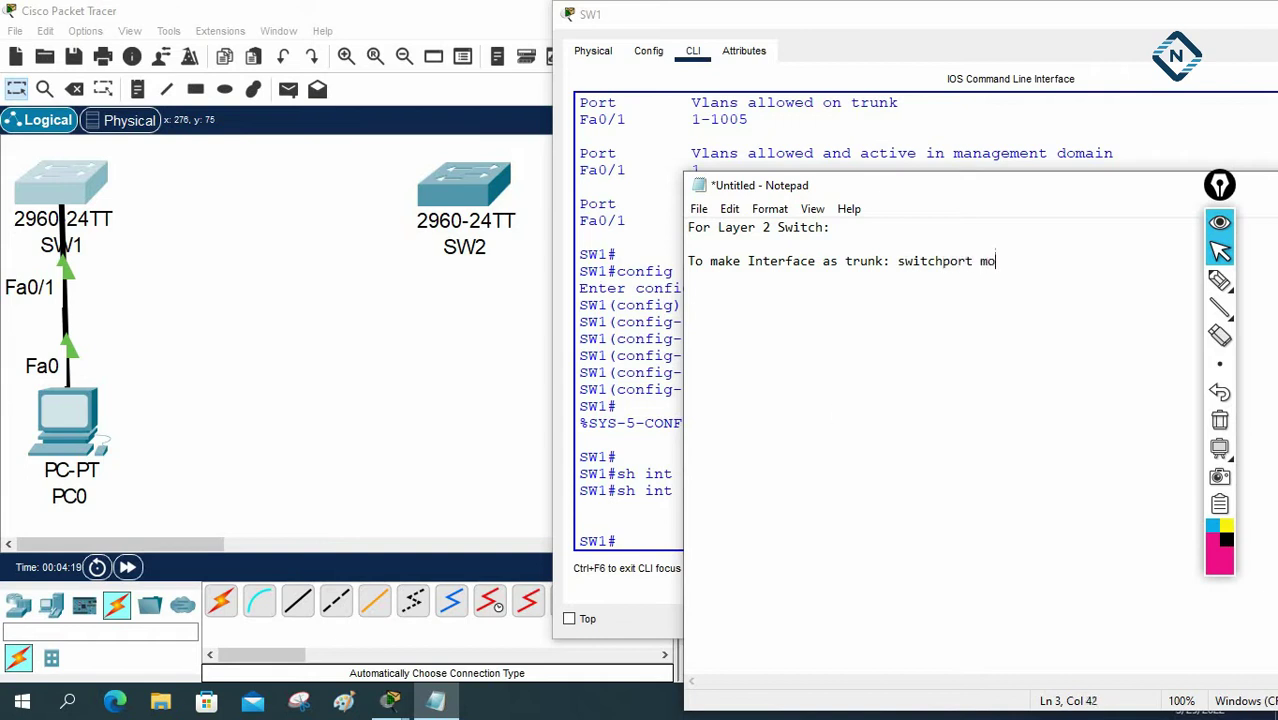
pyautogui.write('de trunk ')
# Add the line "To remove Trunk configuration from Interface : no switchport mode trunk" to the note.
pyautogui.write('To ')
pyautogui.write('remove')
pyautogui.write(' T')
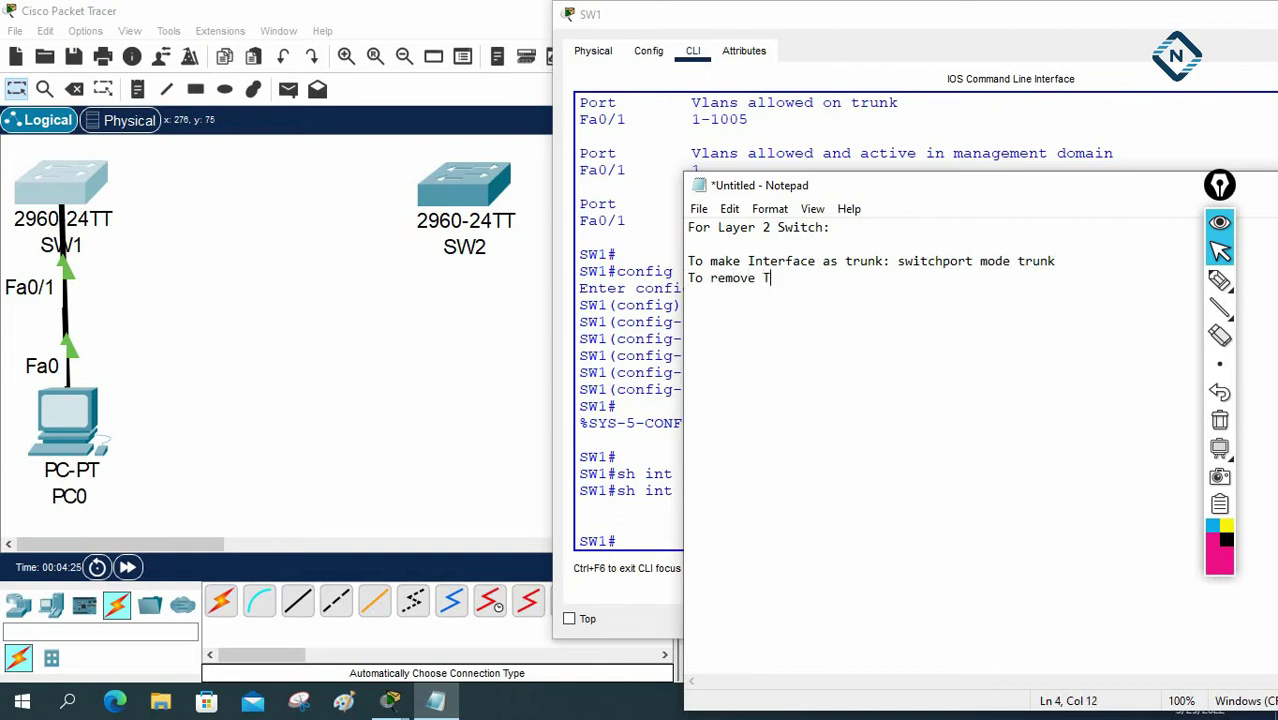
pyautogui.write('runk configuration from')
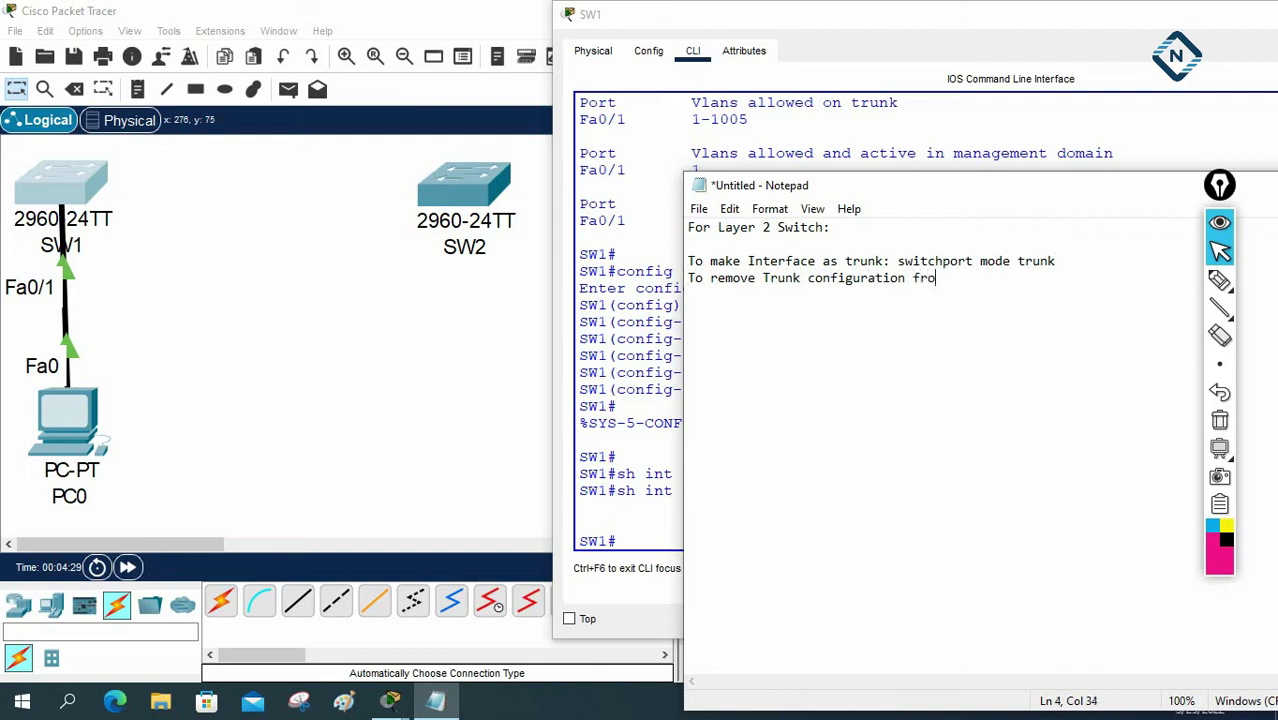
pyautogui.press('BackSpace')
pyautogui.write('m Inter')
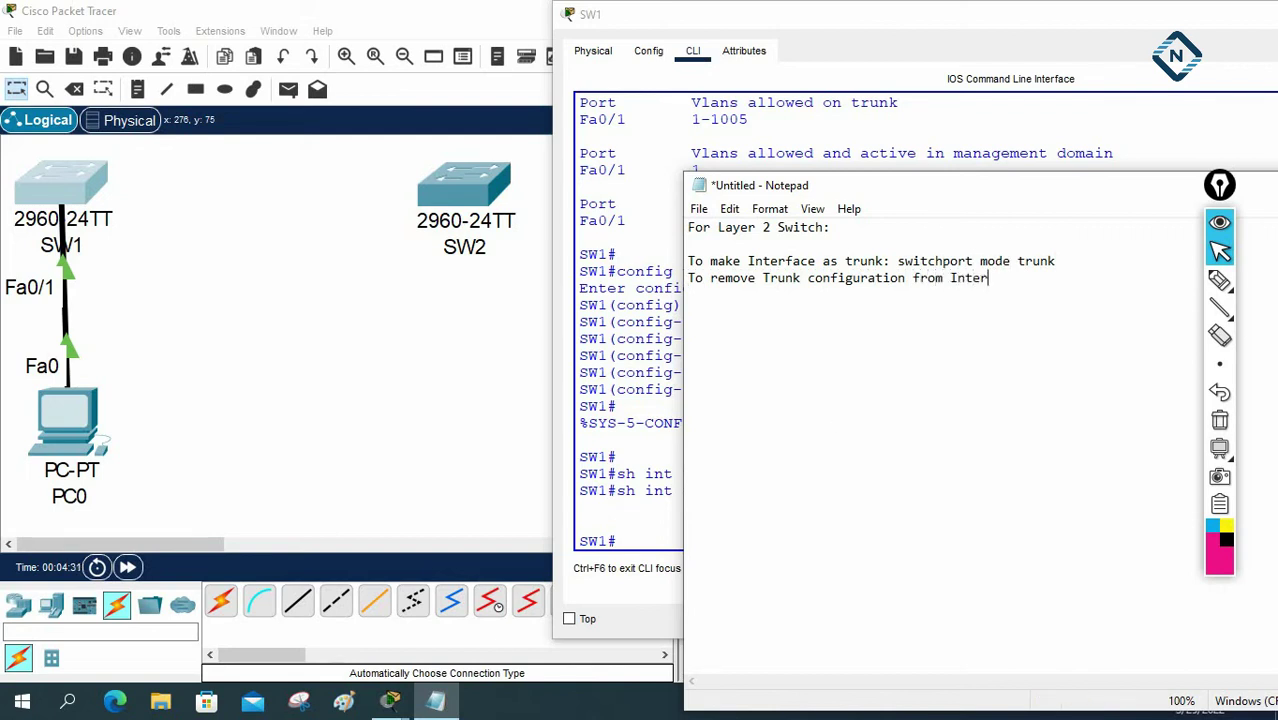
pyautogui.write('face : no swiitchport mode tru')
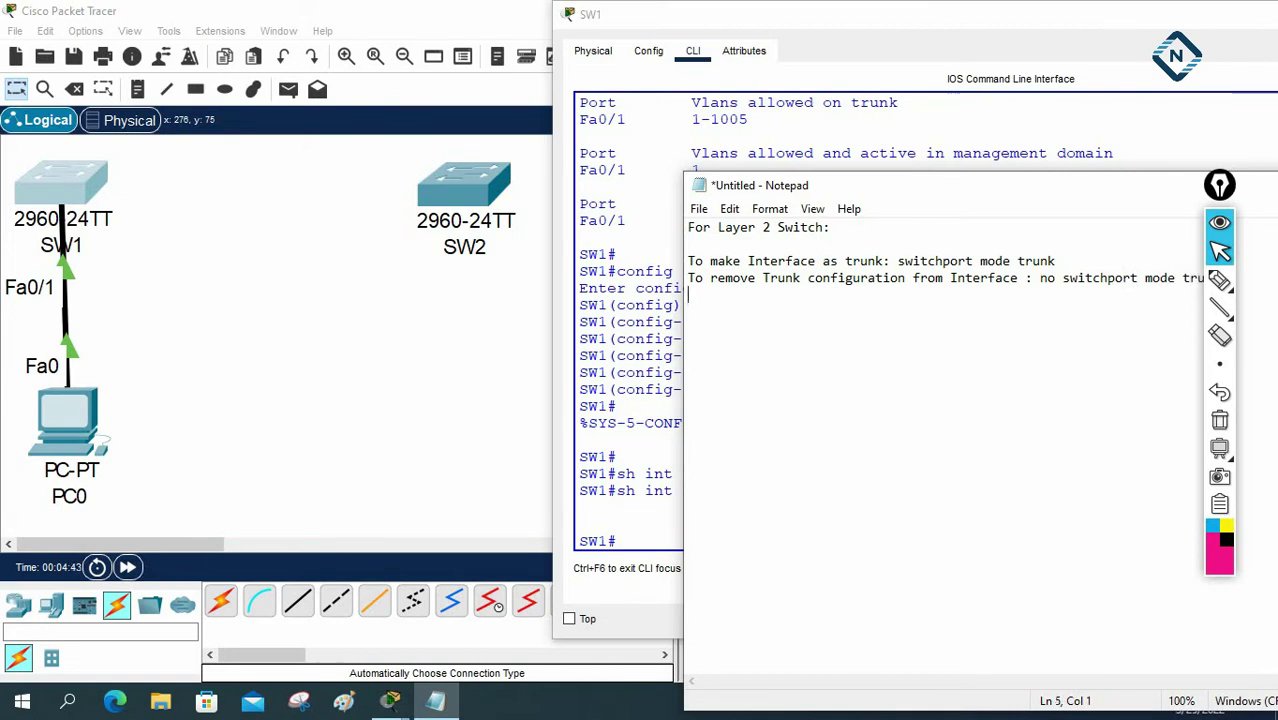
# Move the annotation toolbar off the note and add a dashed separator followed by the heading "For Layer 3 Switch:".
pyautogui.moveTo(1219, 185)
pyautogui.mouseDown()
pyautogui.moveTo(690, 210)
pyautogui.moveTo(315, 165)
pyautogui.mouseUp()
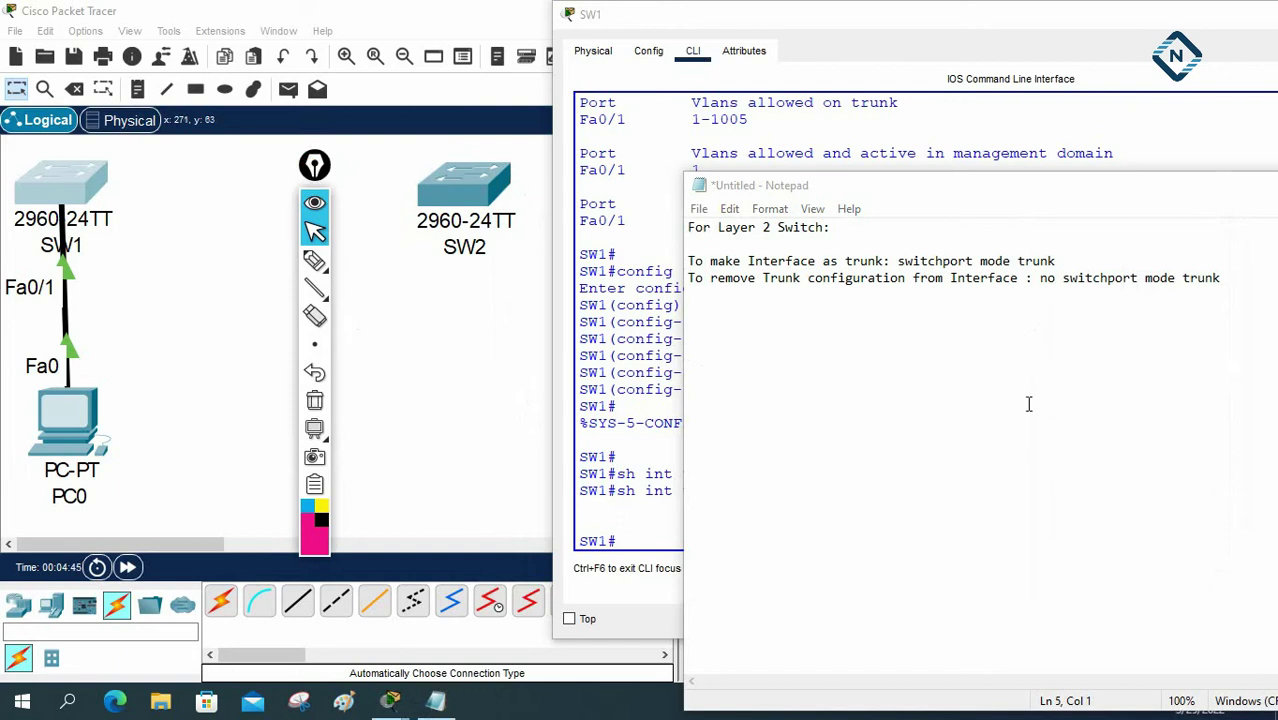
pyautogui.click(1234, 274)
pyautogui.press('Return')
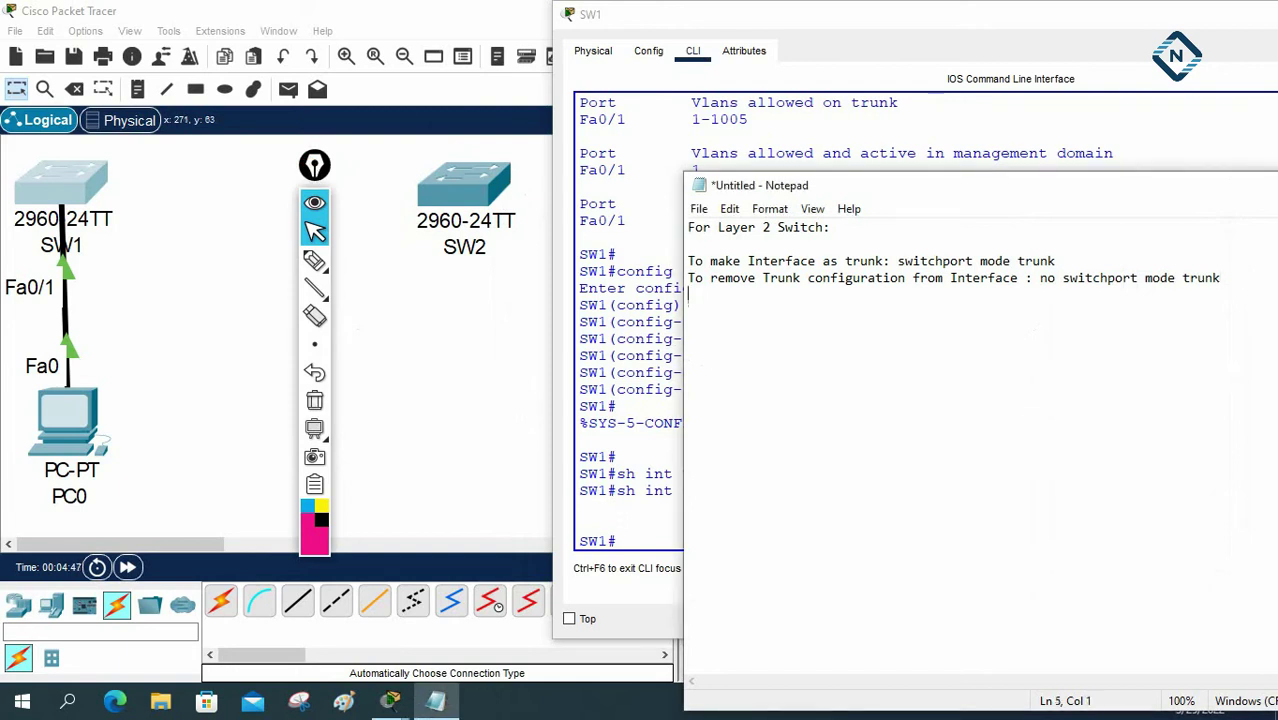
pyautogui.write('---------------')
pyautogui.press('Return')
pyautogui.write('For Layer 3 Switch:')
pyautogui.press('Return')
# Copy the two Layer 2 trunk command lines and paste them below the Layer 3 heading.
pyautogui.moveTo(1221, 279); pyautogui.dragTo(679, 264)
pyautogui.hotkey('ctrl', 'c')
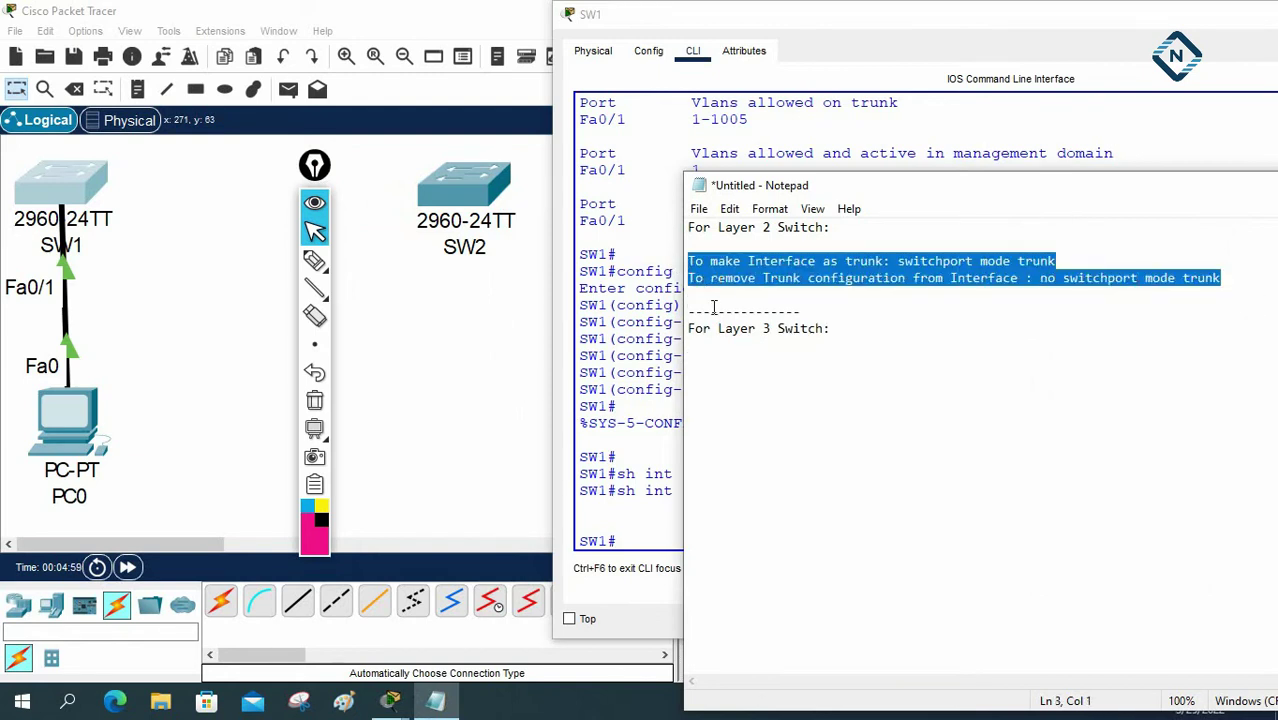
pyautogui.click(694, 384)
pyautogui.hotkey('ctrl', 'v')
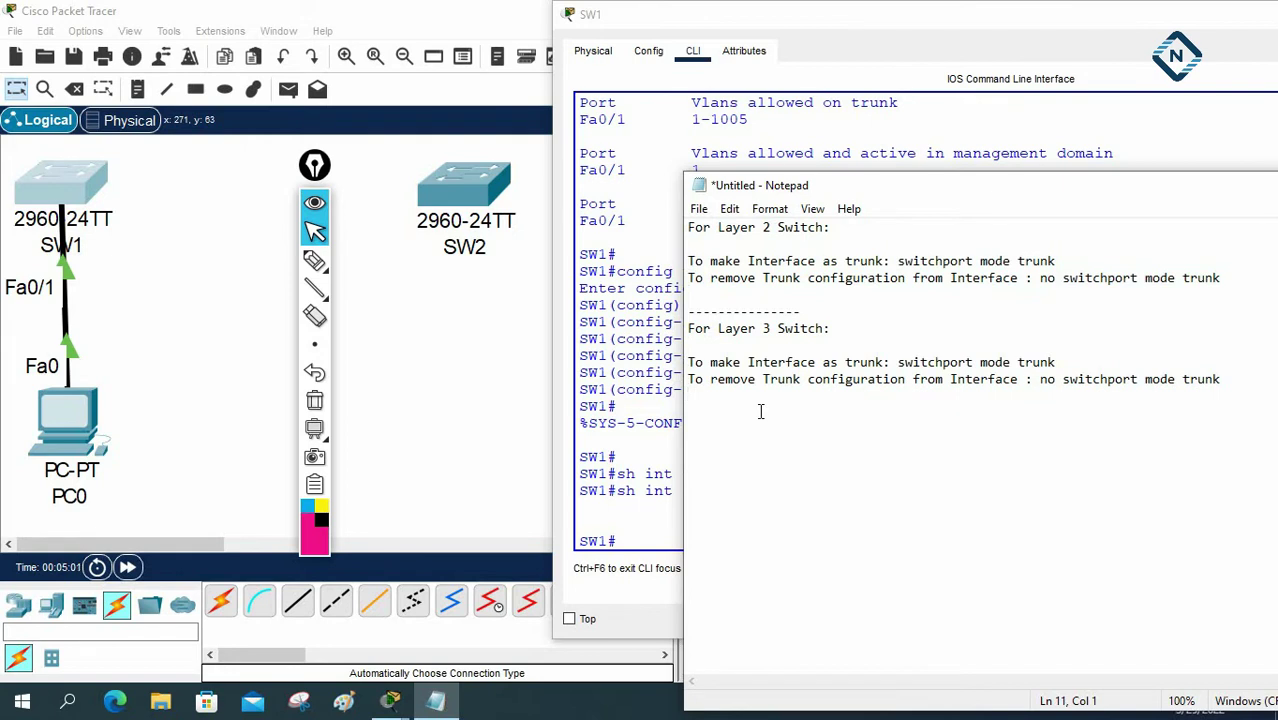
# Add the line "How to check Trunk Interface" above the dashed separator in the Layer 2 section.
pyautogui.click(469, 302)
pyautogui.click(435, 701)
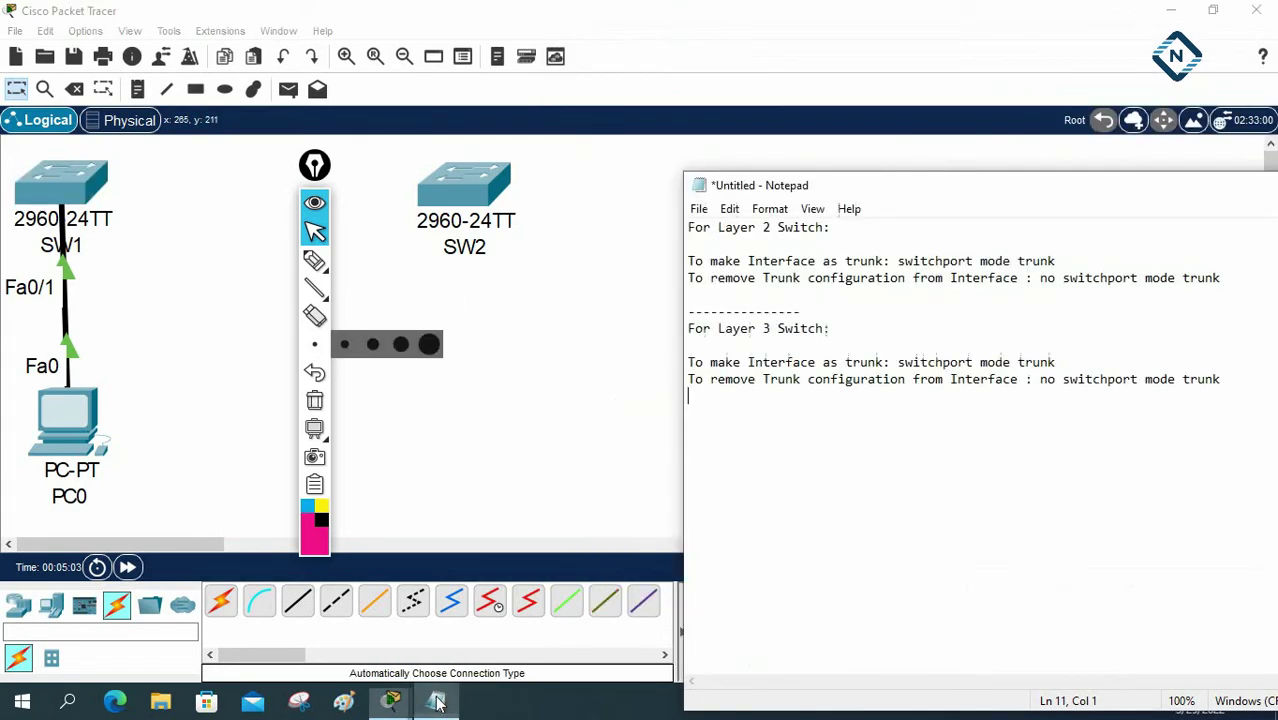
pyautogui.click(790, 296)
pyautogui.press('Return')
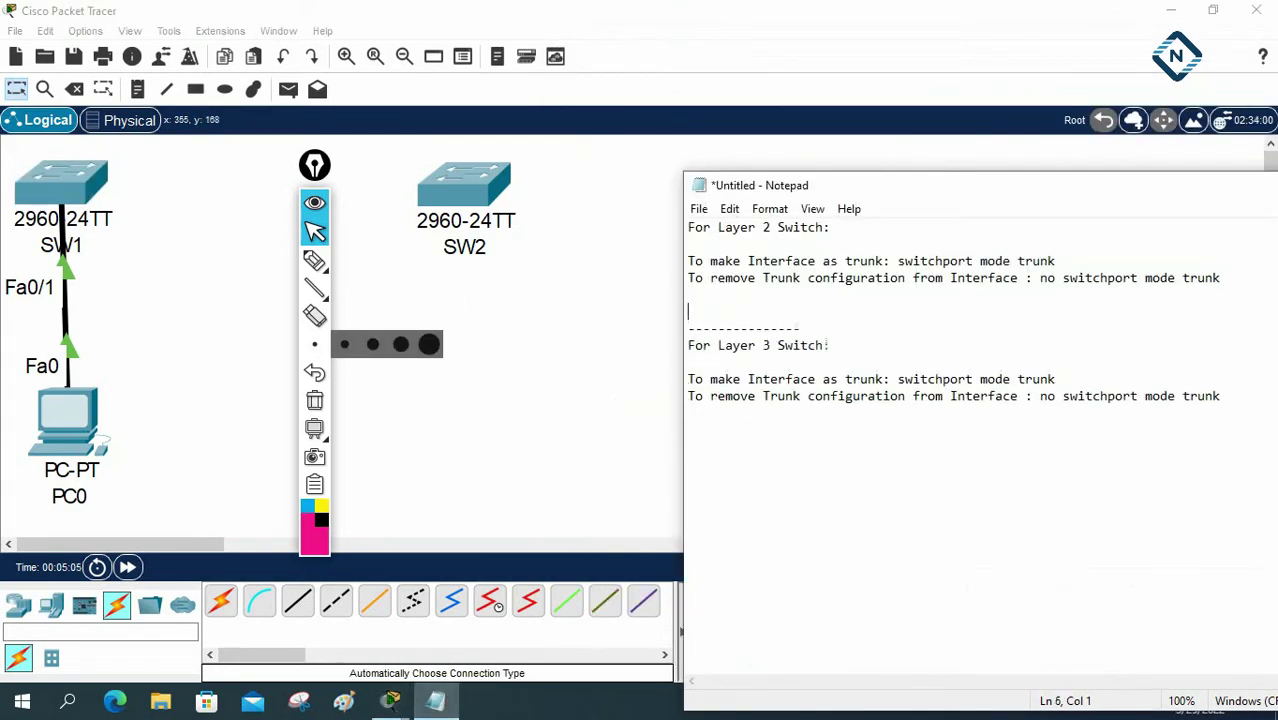
pyautogui.write('How to check Tr')
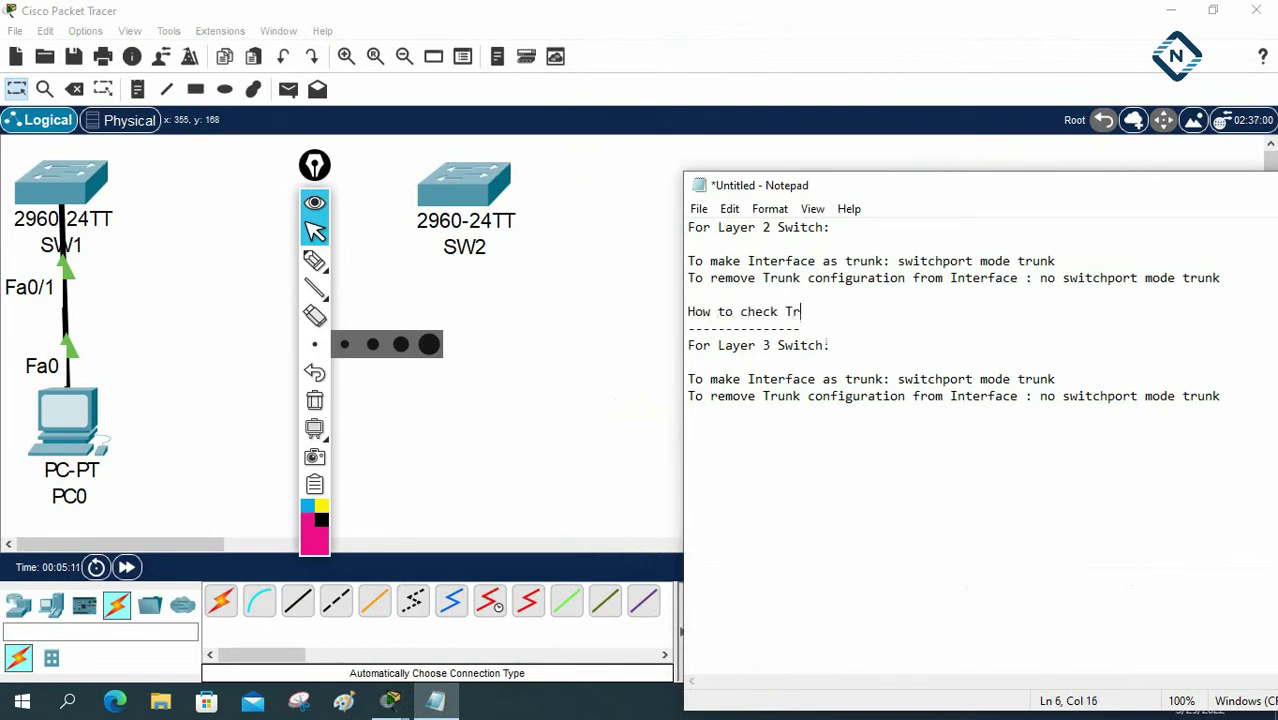
pyautogui.write('unk Int')
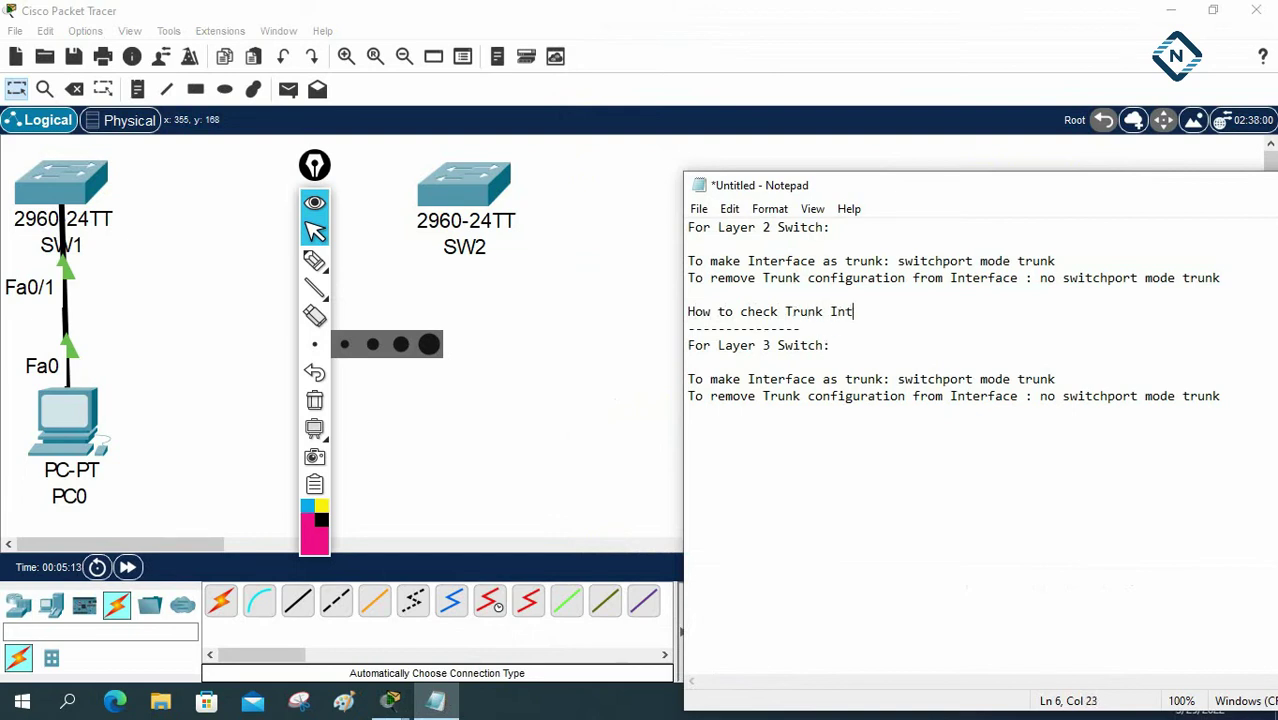
pyautogui.write('erface')
pyautogui.press('Return')
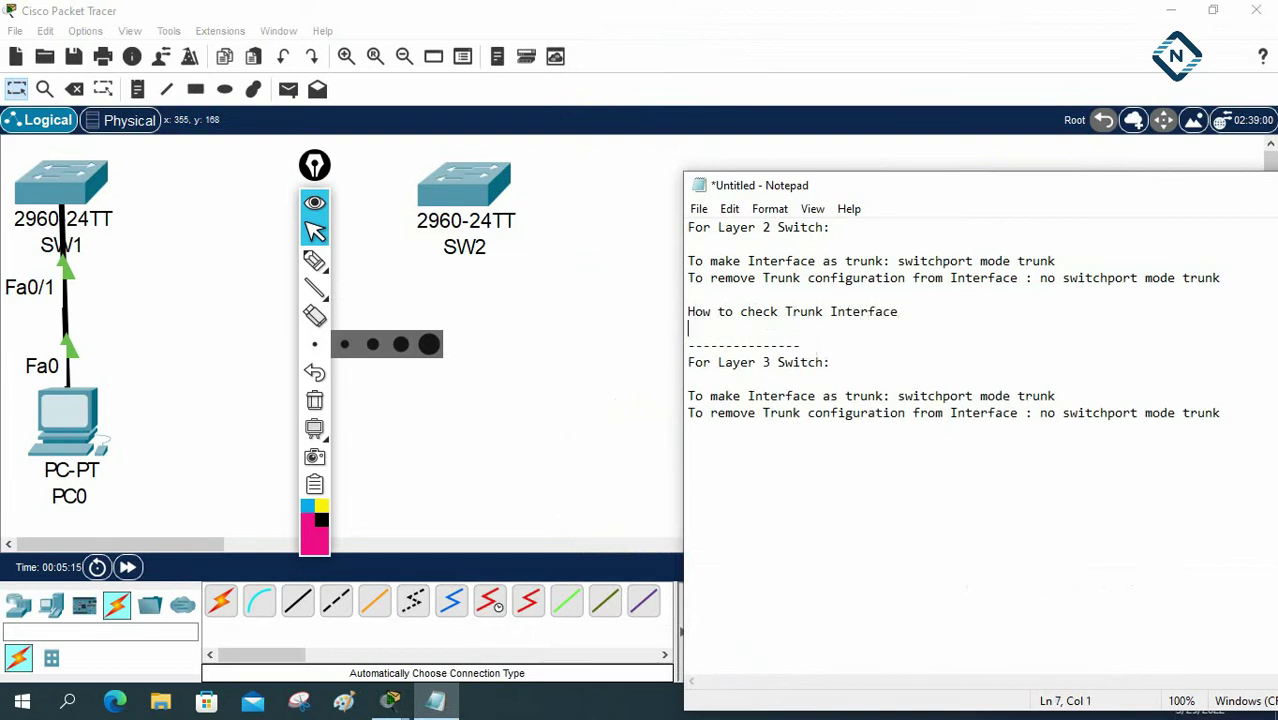
# Complete the "How to check Trunk Interface" line in the Layer 2 section with ": sh int trunk".
pyautogui.press('BackSpace')
pyautogui.write(': sh')
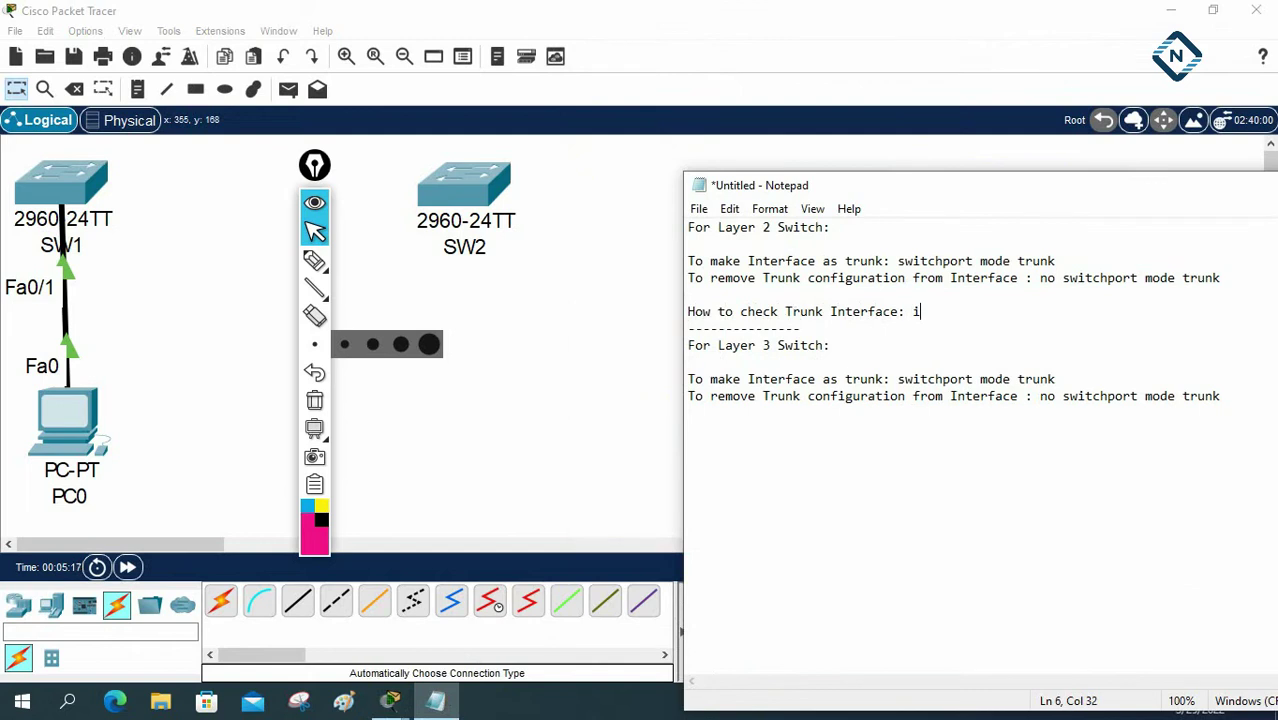
pyautogui.write(' int run')
pyautogui.press('BackSpace')
pyautogui.press('BackSpace')
pyautogui.press('BackSpace')
pyautogui.write('trunk')
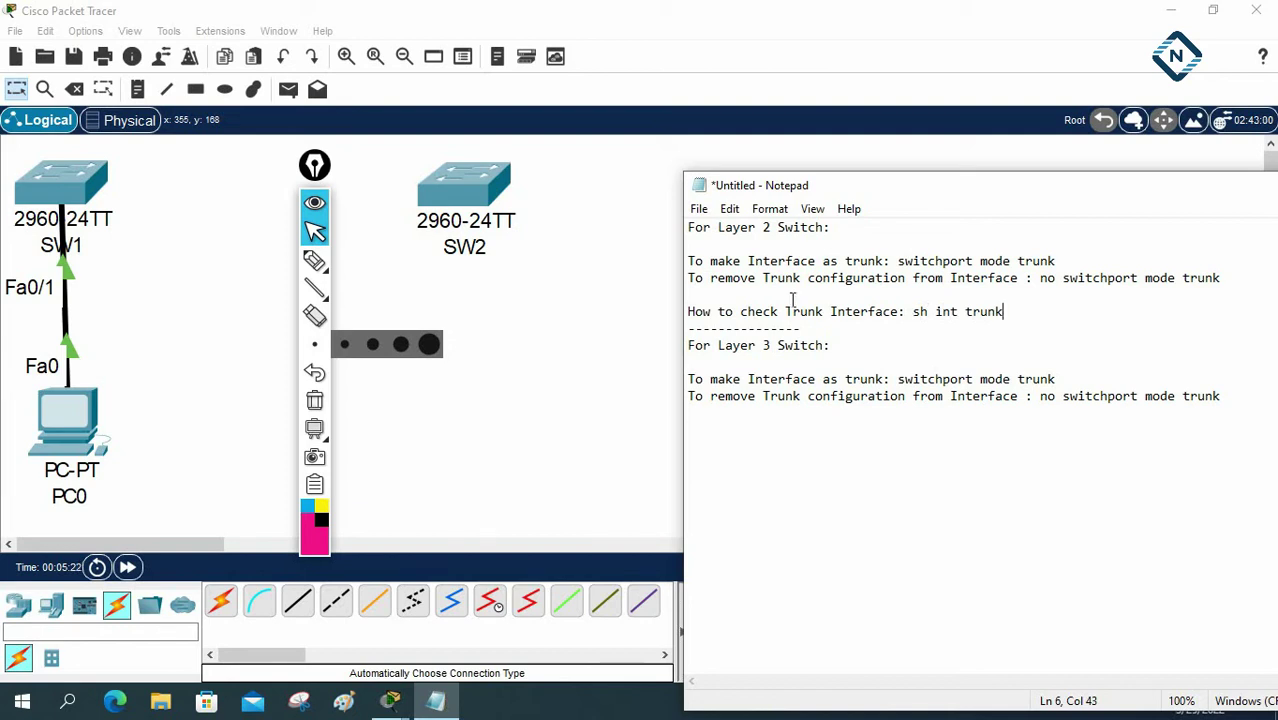
pyautogui.moveTo(1008, 312); pyautogui.dragTo(908, 312)
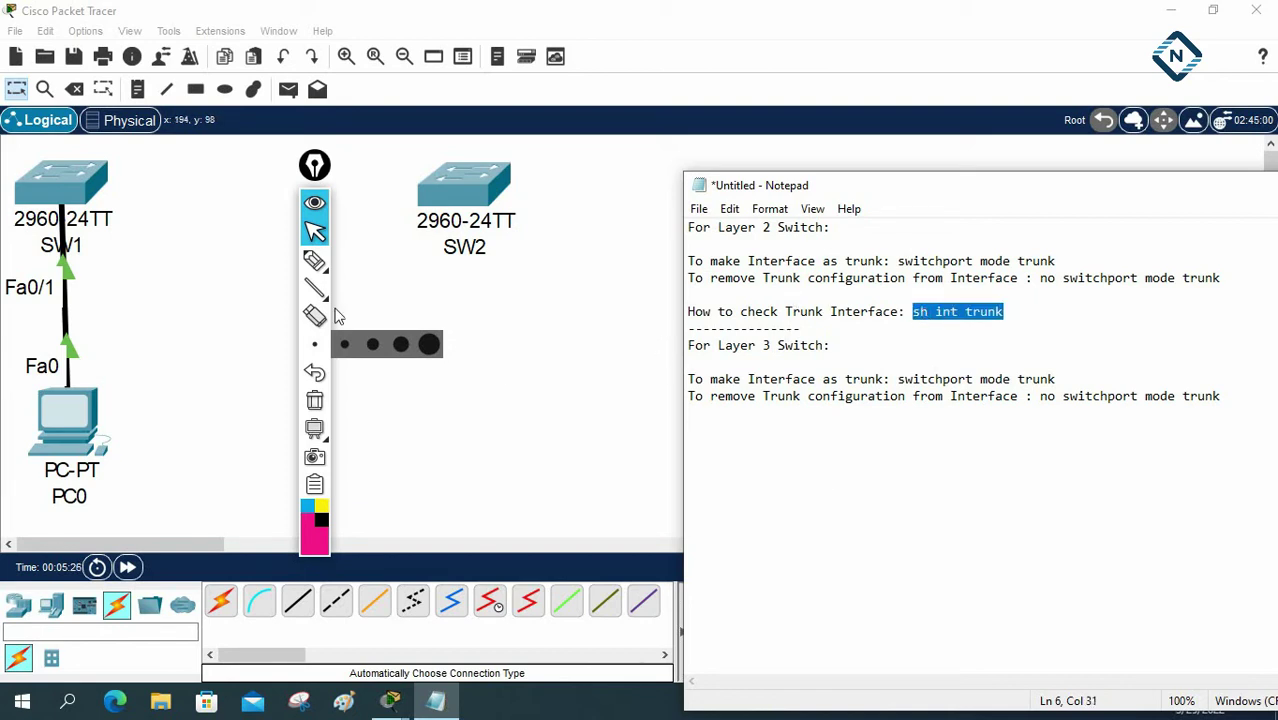
# Compare the no switchport mode command in SW1's command line with the trunk removal command in the Notepad note.
pyautogui.click(66, 180)
pyautogui.moveTo(733, 496); pyautogui.dragTo(616, 492)
pyautogui.moveTo(718, 372); pyautogui.dragTo(894, 376)
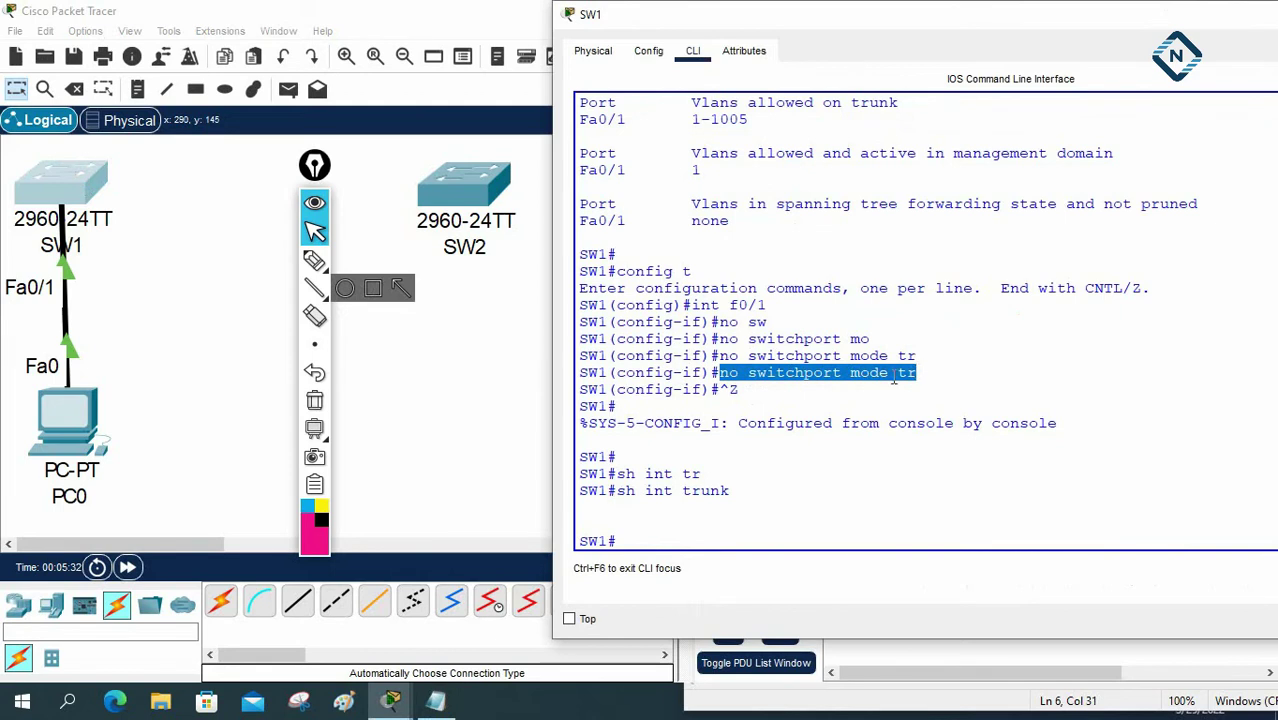
pyautogui.click(435, 700)
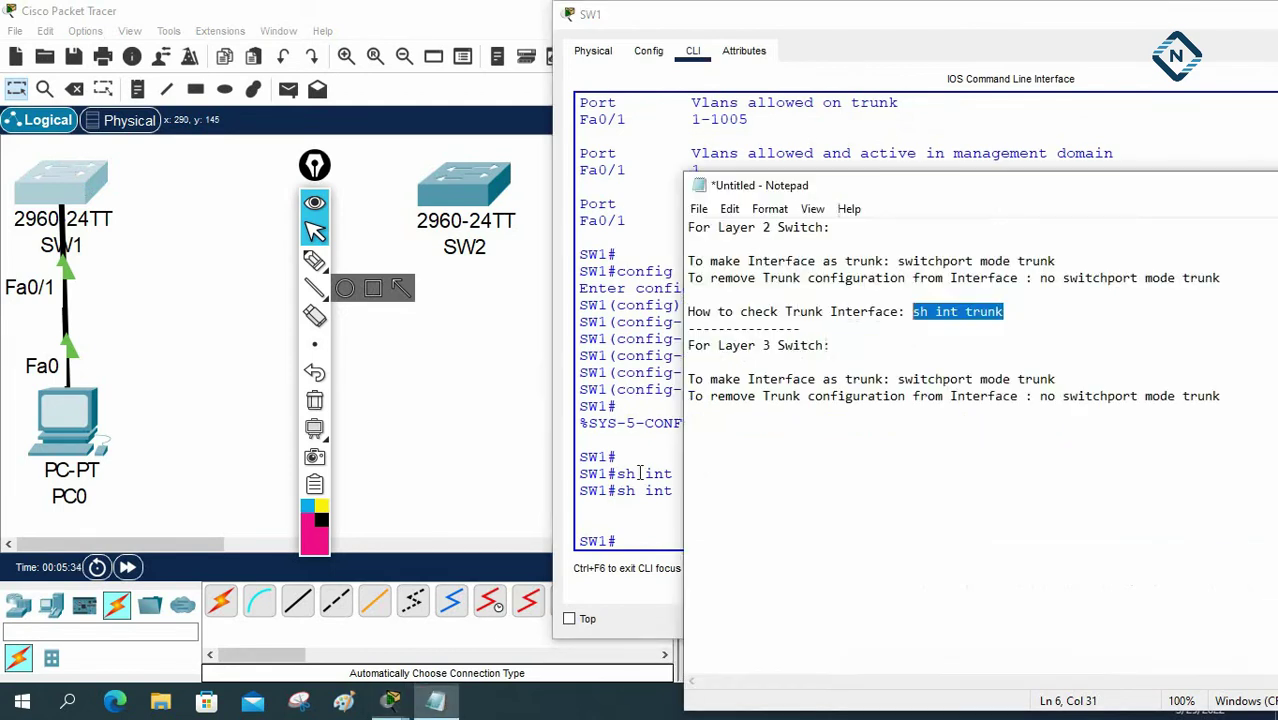
pyautogui.moveTo(1038, 279); pyautogui.dragTo(1219, 280)
pyautogui.click(843, 404)
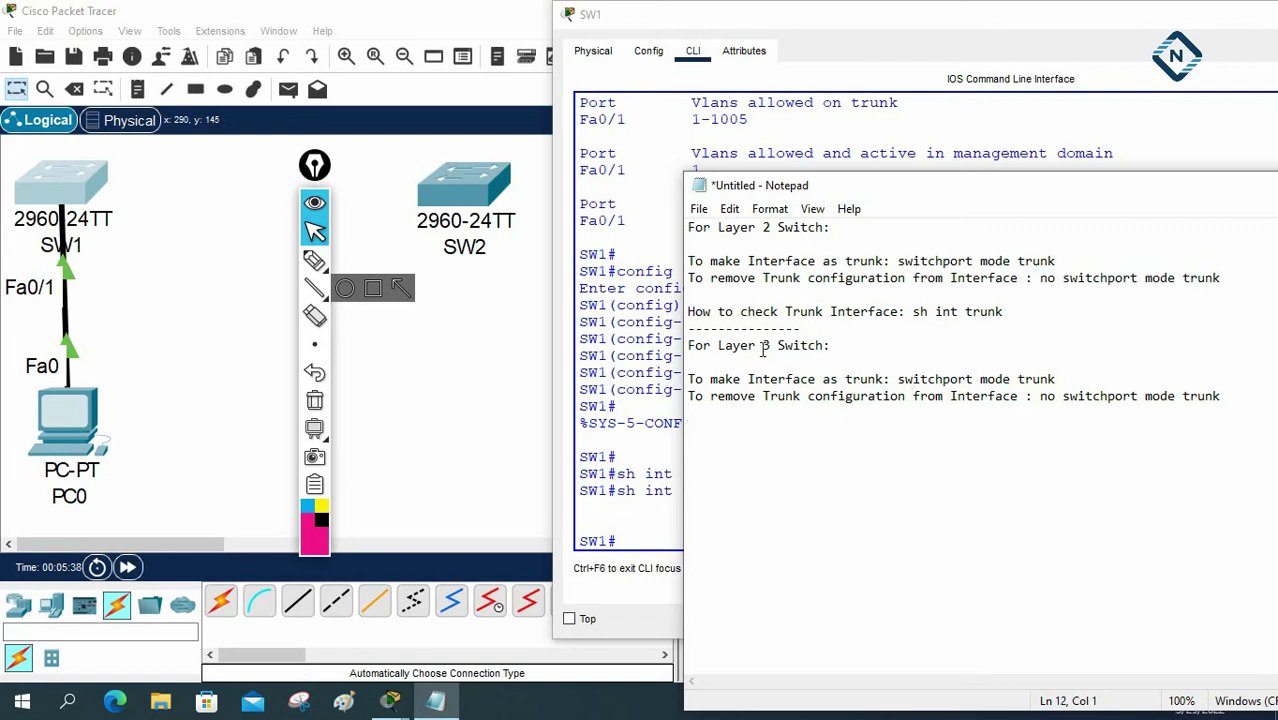
# Switch to Packet Tracer, move the annotation toolbar aside and reposition the linked 3560 switches SW3 and SW4 in the workspace.
pyautogui.click(465, 352)
pyautogui.moveTo(314, 168)
pyautogui.mouseDown()
pyautogui.moveTo(742, 240)
pyautogui.moveTo(1266, 228)
pyautogui.mouseUp()
pyautogui.moveTo(203, 544); pyautogui.dragTo(395, 550)
pyautogui.moveTo(768, 306); pyautogui.dragTo(464, 319)
pyautogui.moveTo(100, 214); pyautogui.dragTo(515, 345)
pyautogui.moveTo(470, 305); pyautogui.dragTo(326, 198)
pyautogui.click(237, 285)
# Open SW3's command line interface, widen its window and move it clear of the two 3560 switches.
pyautogui.click(95, 200)
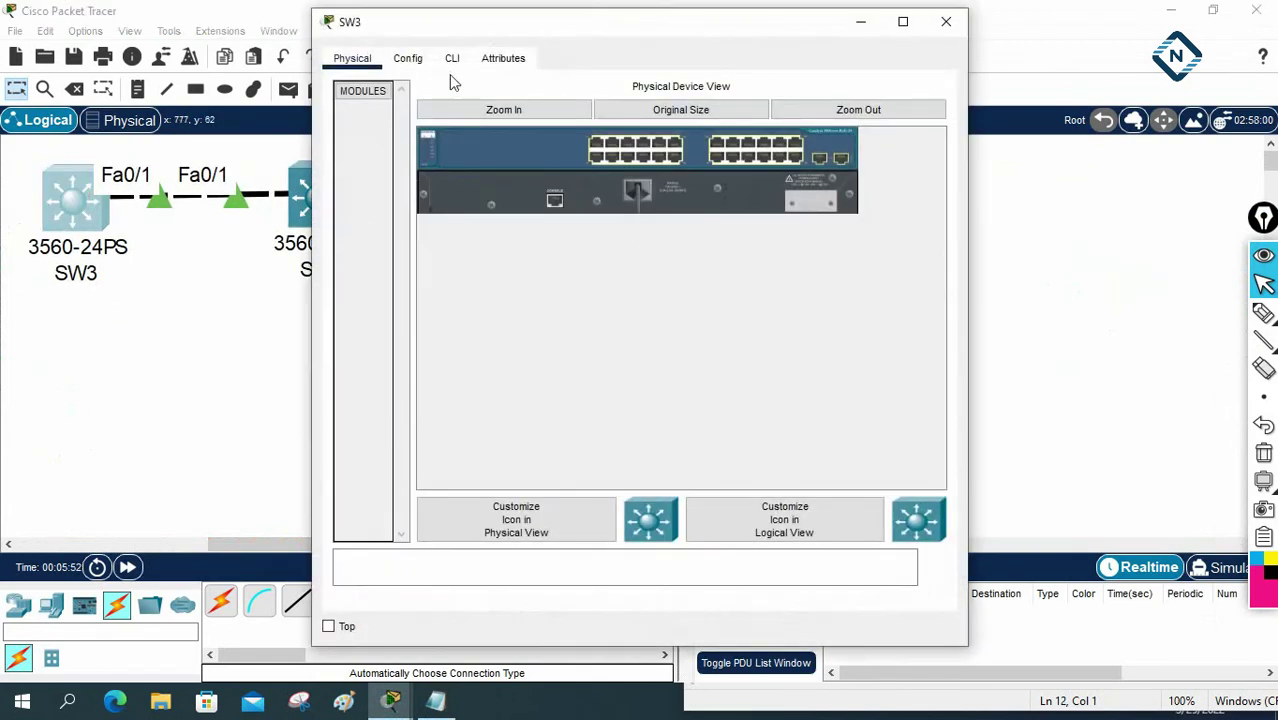
pyautogui.click(452, 58)
pyautogui.moveTo(966, 196); pyautogui.dragTo(1240, 198)
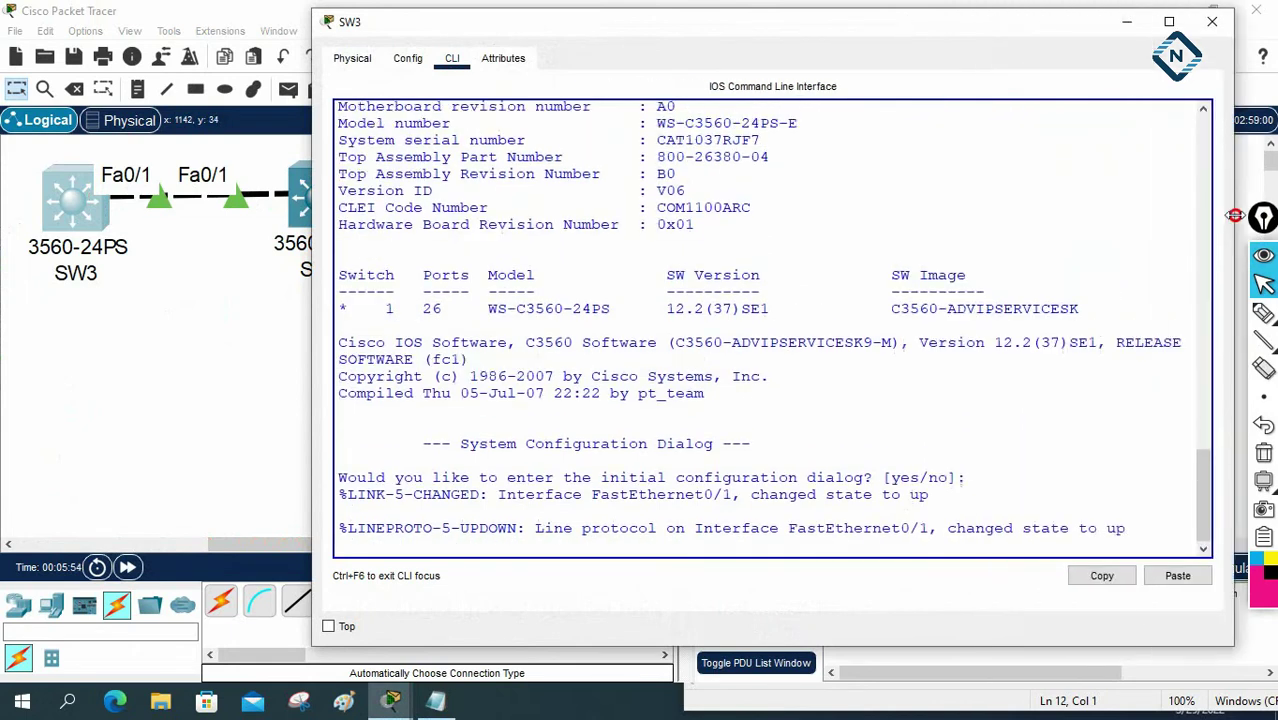
pyautogui.moveTo(777, 20); pyautogui.dragTo(906, 31)
# Answer no to the initial configuration dialog on SW3 and enter global configuration mode.
pyautogui.click(868, 253)
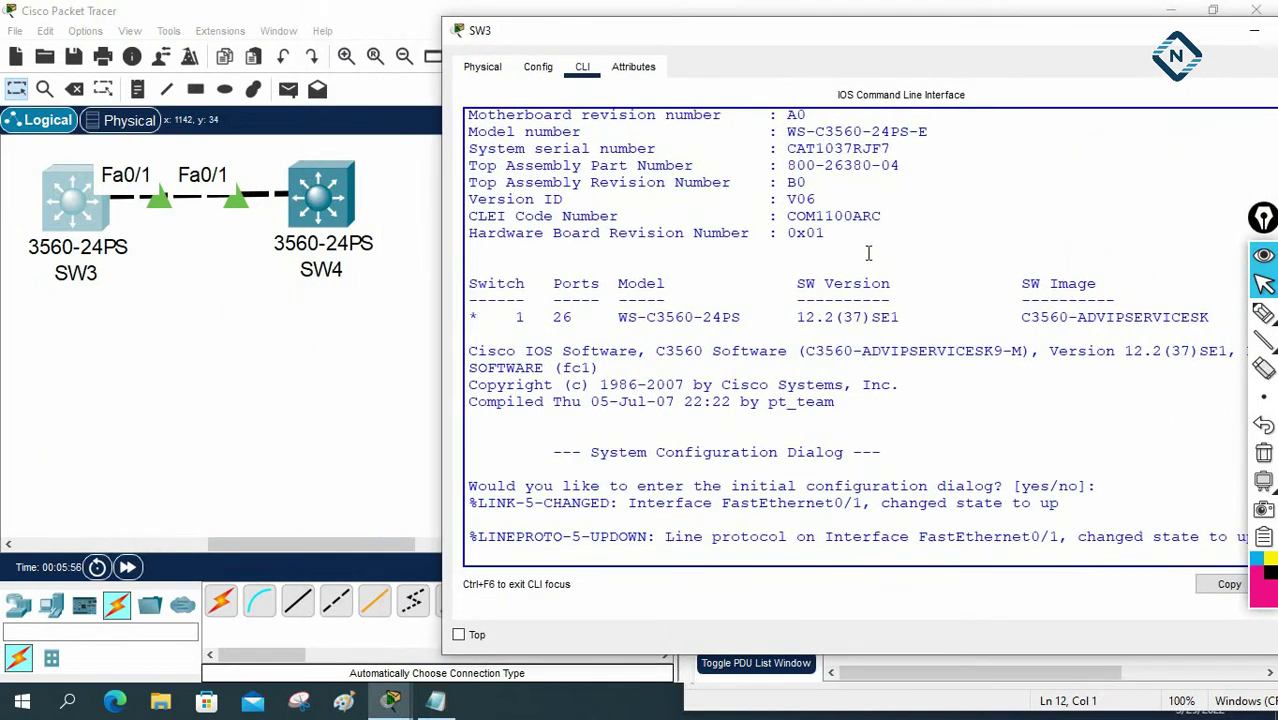
pyautogui.press('Return')
pyautogui.press('Return')
pyautogui.press('Return')
pyautogui.write('no')
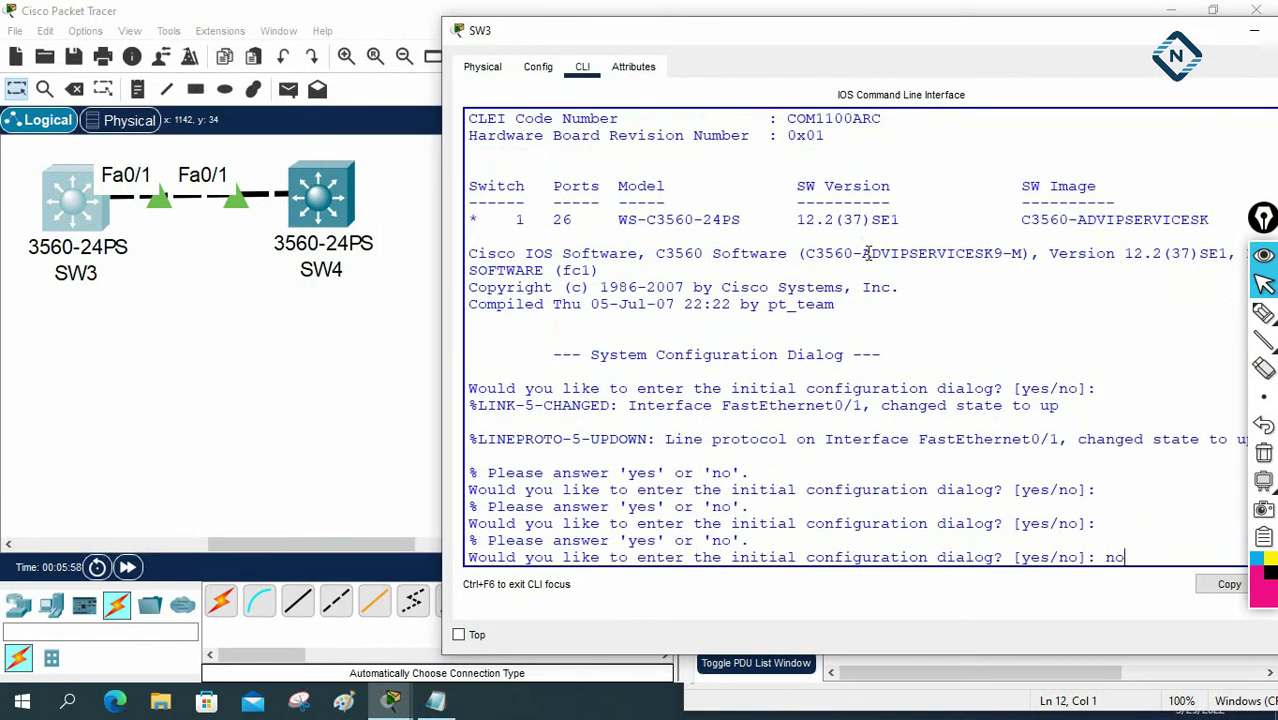
pyautogui.press('Return')
pyautogui.press('Return')
pyautogui.press('Return')
pyautogui.write('en')
pyautogui.press('Return')
pyautogui.write('config t')
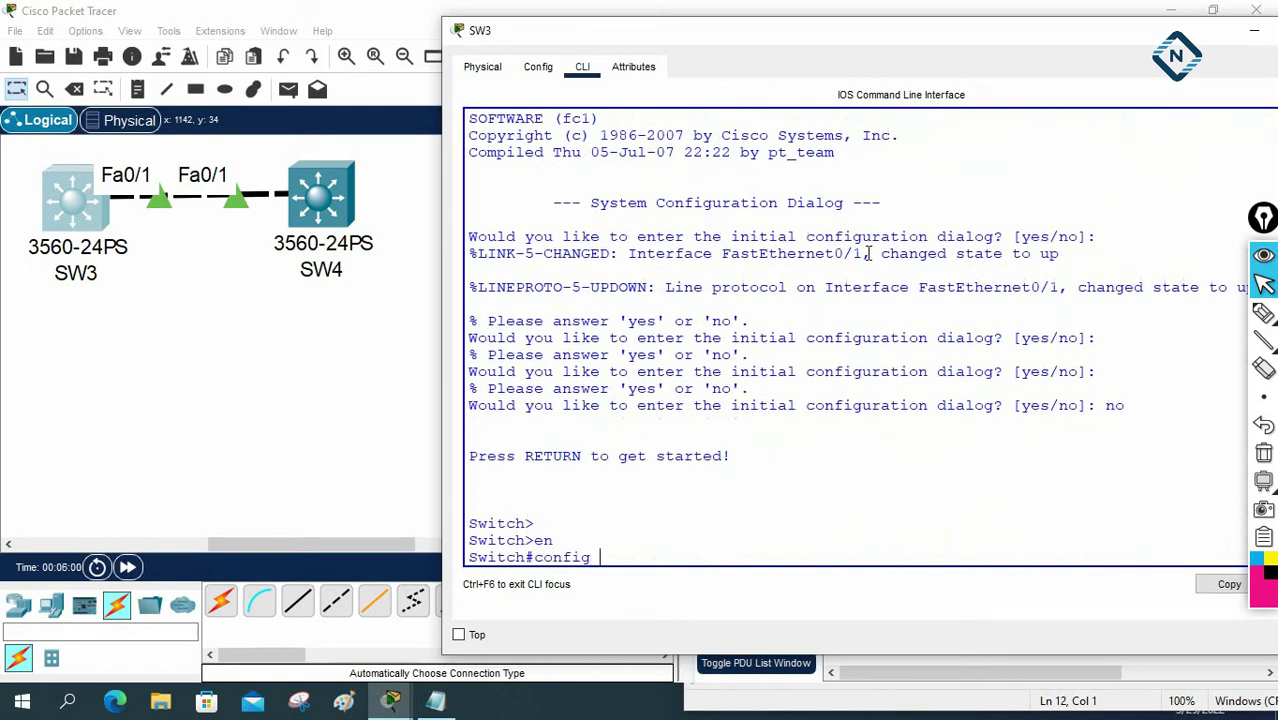
pyautogui.press('Return')
# Set the switch's hostname to SW2.
pyautogui.write('host')
pyautogui.press('Tab')
pyautogui.write('SW2')
pyautogui.press('Return')
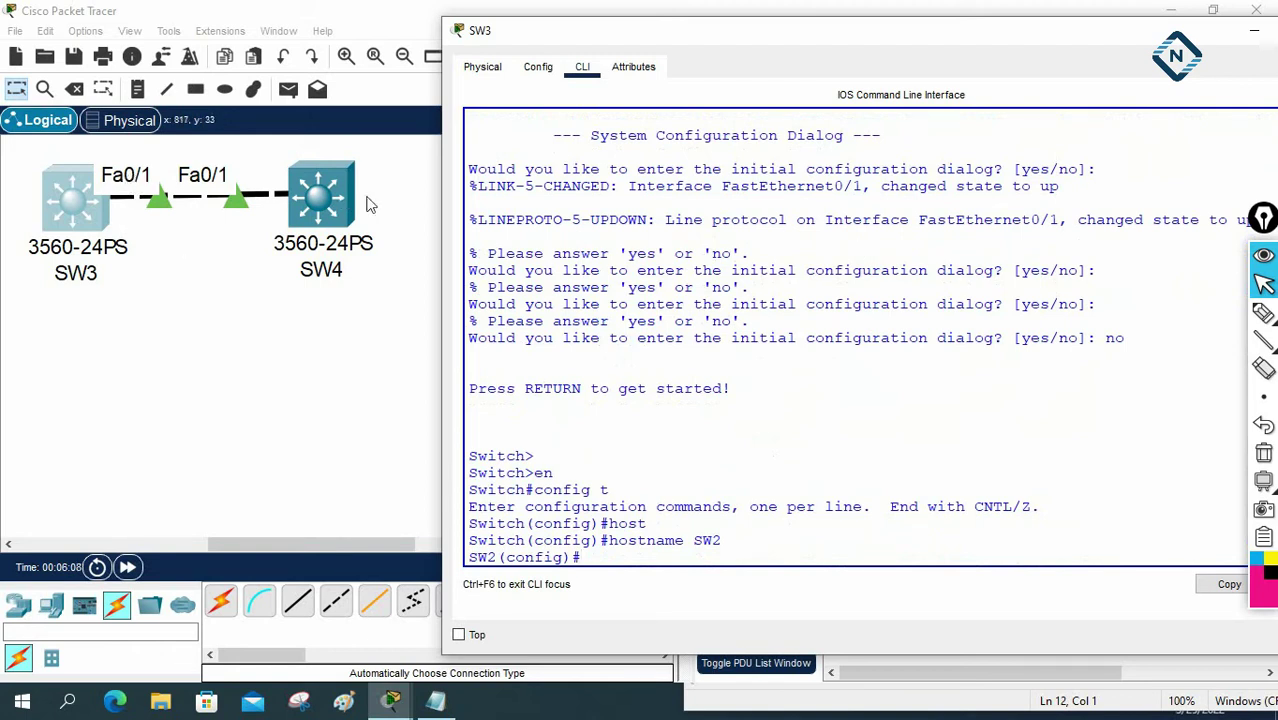
# Enter interface f0/1 and set its trunk encapsulation to dot1q with switchport trunk encapsulation dot1q.
pyautogui.write('int f0/1')
pyautogui.press('Return')
pyautogui.write('sw')
pyautogui.press('Tab')
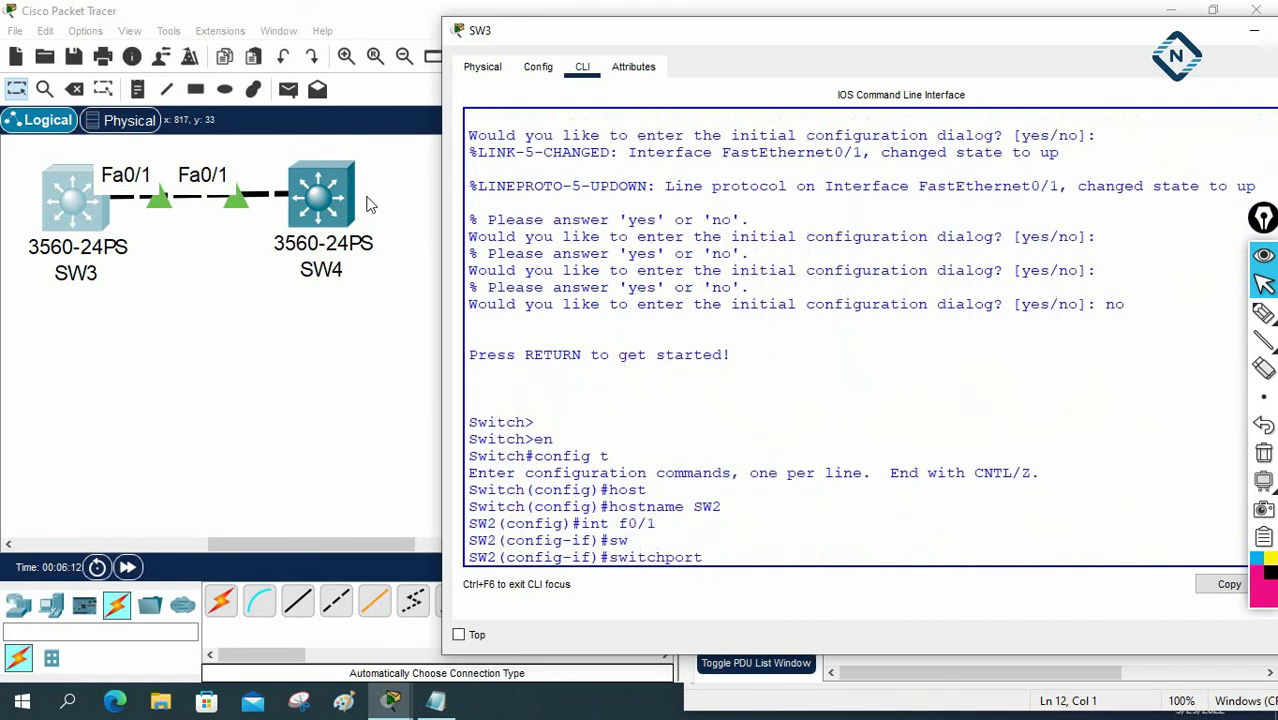
pyautogui.write('tr')
pyautogui.press('Tab')
pyautogui.write('en')
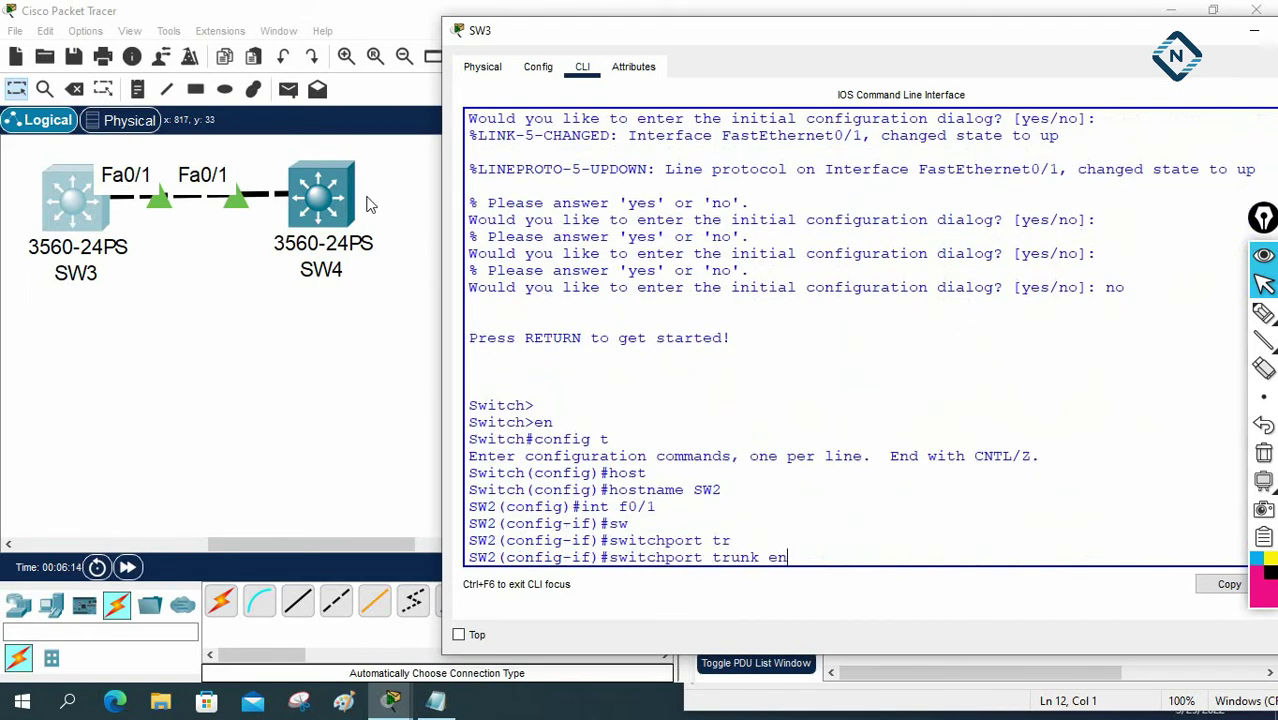
pyautogui.press('Tab')
pyautogui.write('dot')
pyautogui.press('Tab')
pyautogui.press('Return')
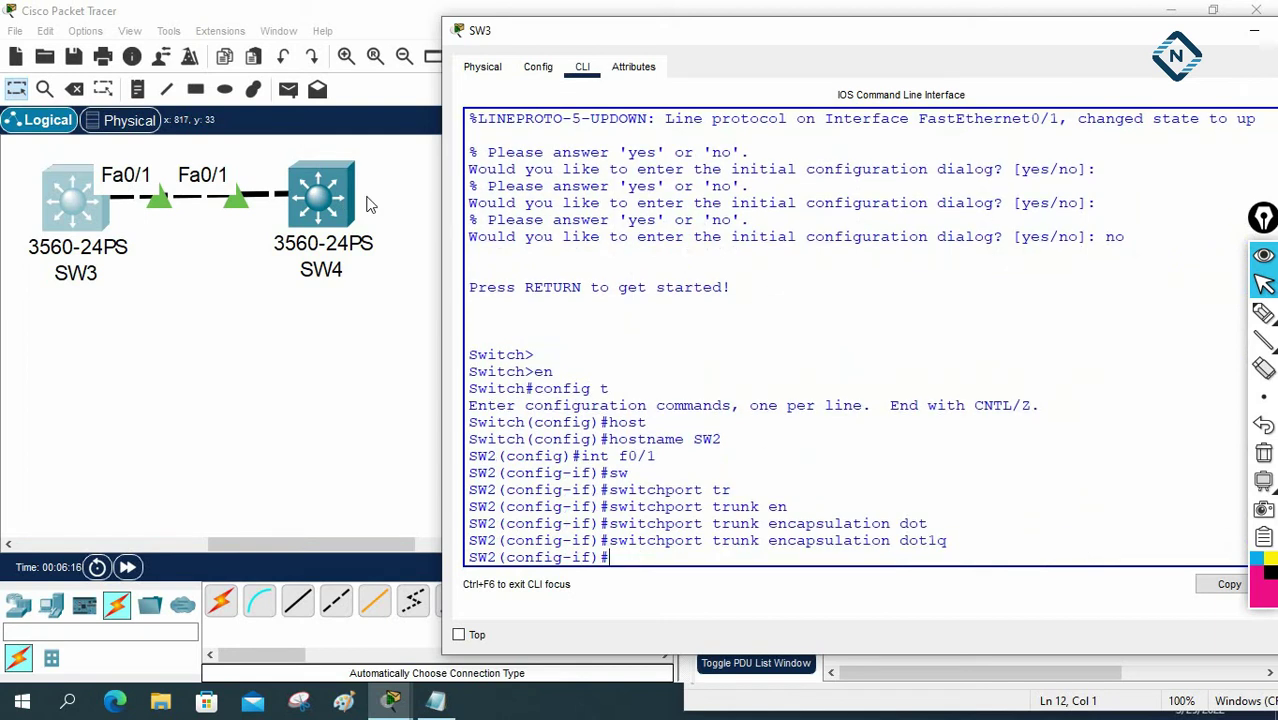
# Make interface f0/1 a trunk port with switchport mode trunk.
pyautogui.write('sw')
pyautogui.press('Tab')
pyautogui.write('mo')
pyautogui.press('Tab')
pyautogui.write('t')
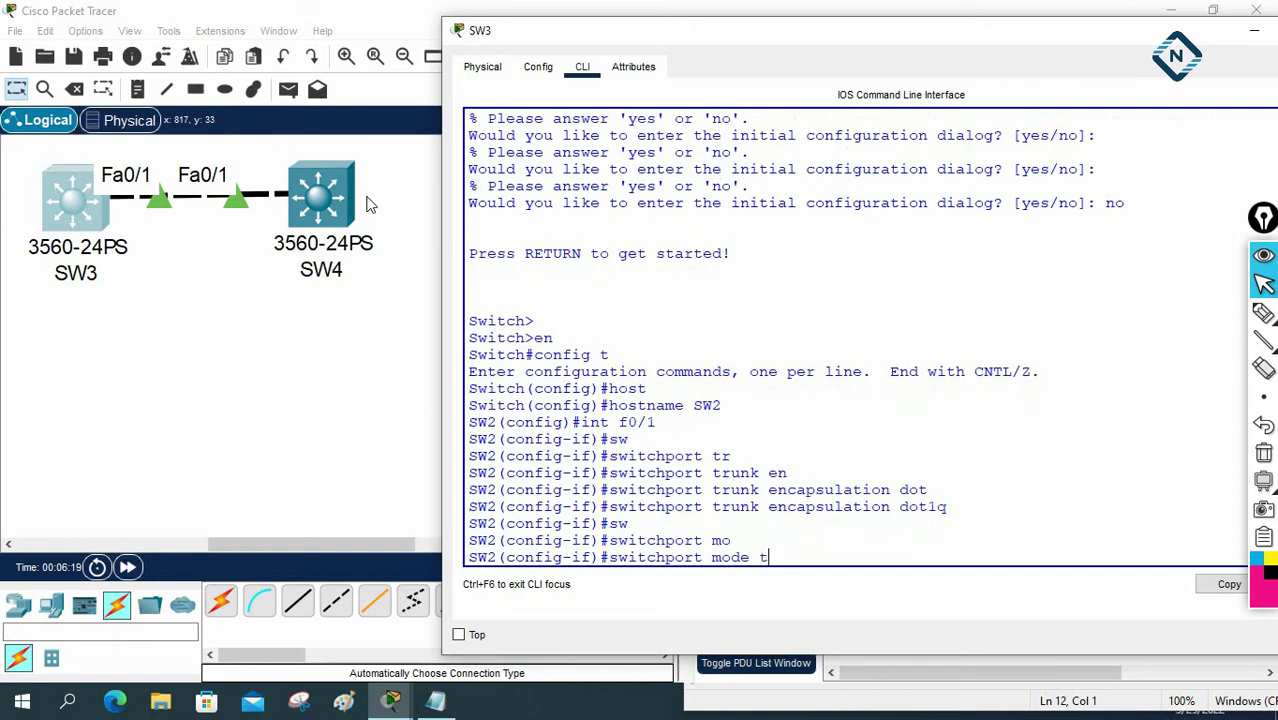
pyautogui.write('r')
pyautogui.press('Tab')
pyautogui.press('Return')
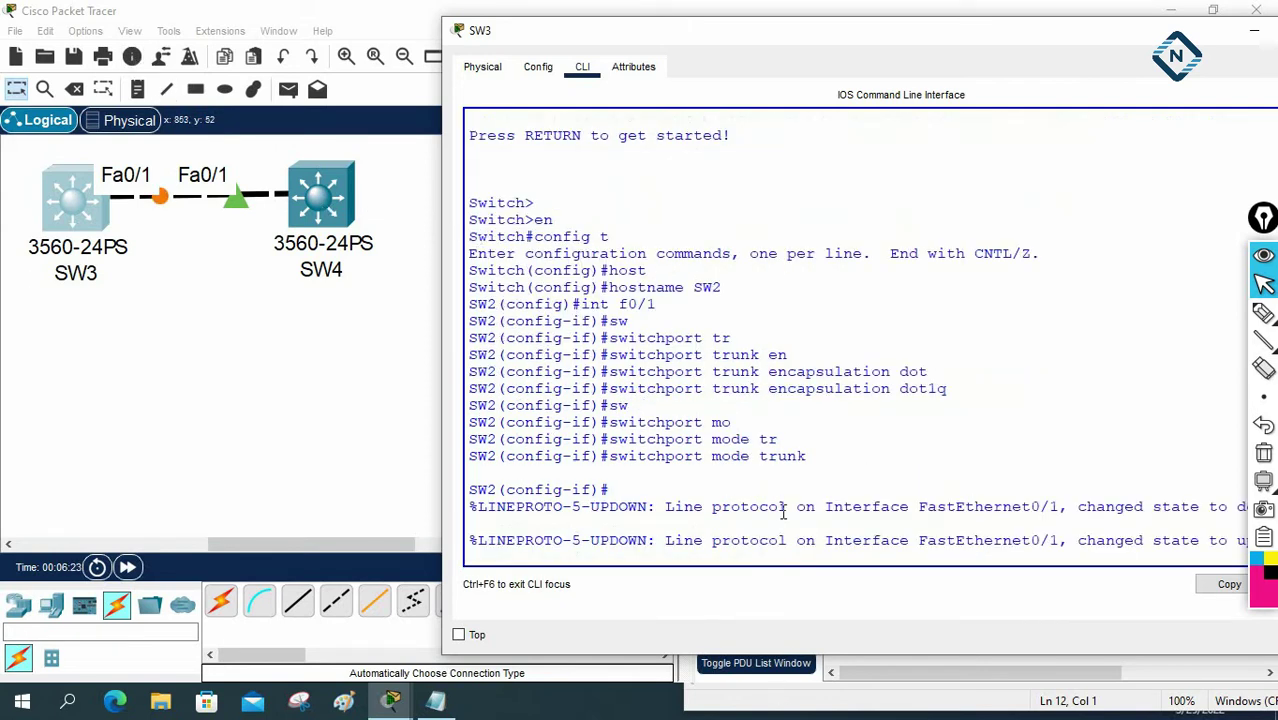
# Copy the switchport trunk encapsulation dot1q command into the Notepad note on its own line above the Layer 3 switchport mode trunk command.
pyautogui.moveTo(956, 388); pyautogui.dragTo(612, 387)
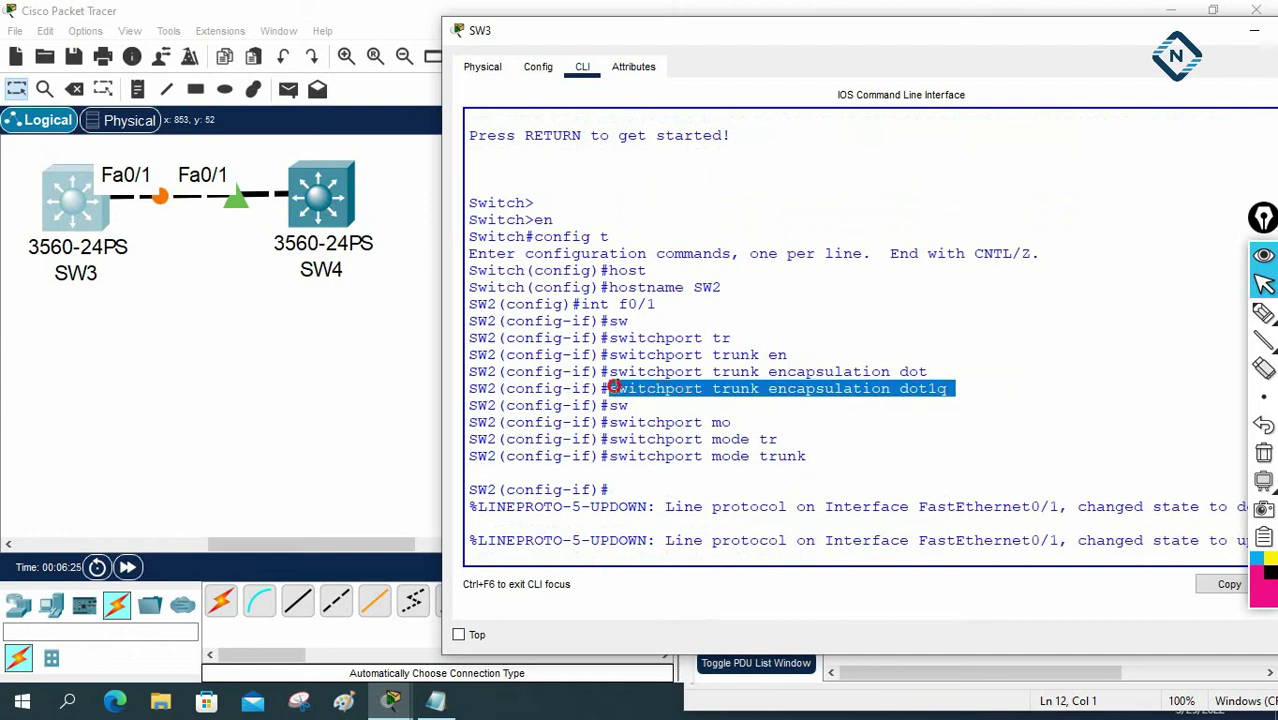
pyautogui.rightClick(614, 389)
pyautogui.click(650, 396)
pyautogui.hotkey('alt', 'Tab')
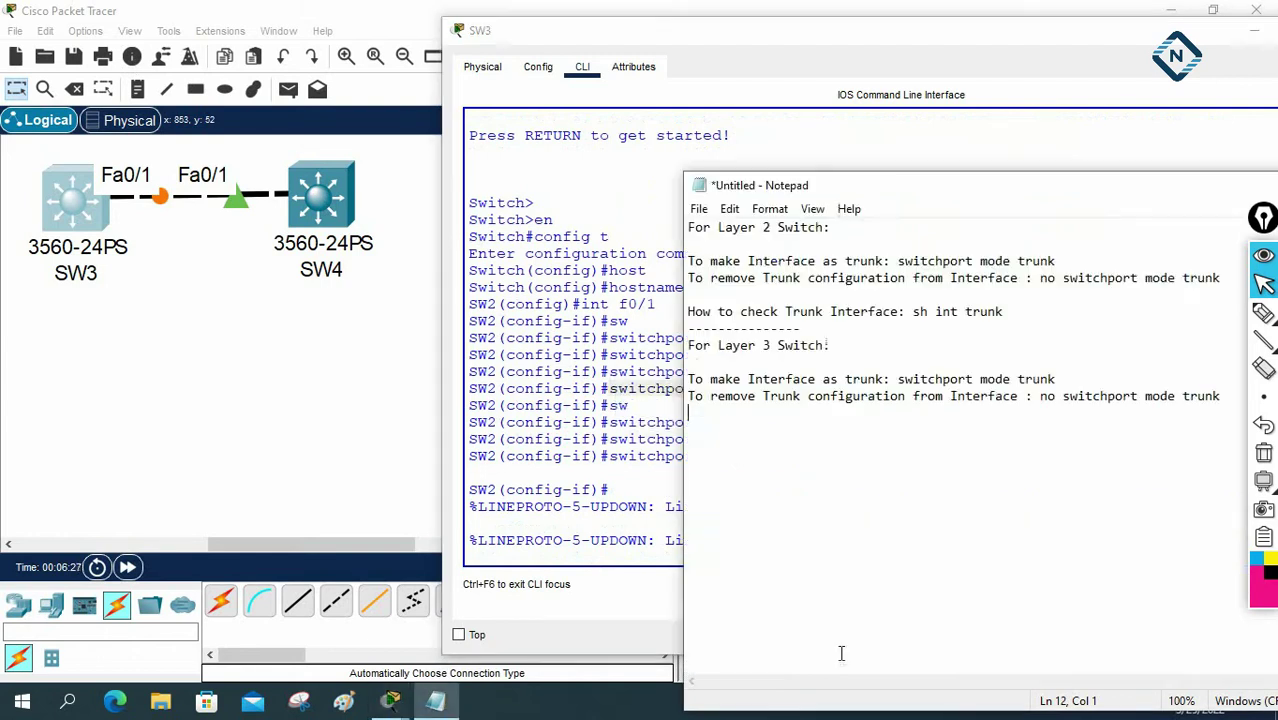
pyautogui.click(897, 379)
pyautogui.press('Return')
pyautogui.press('Return')
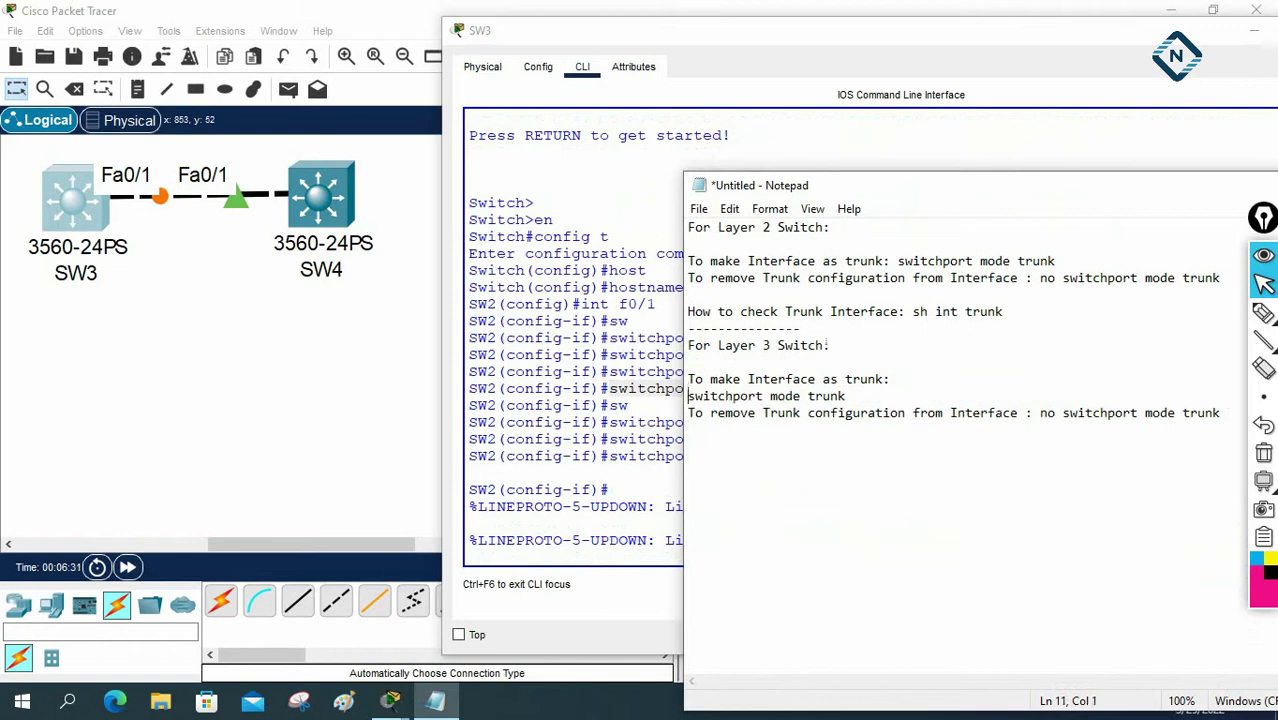
pyautogui.hotkey('ctrl', 'v')
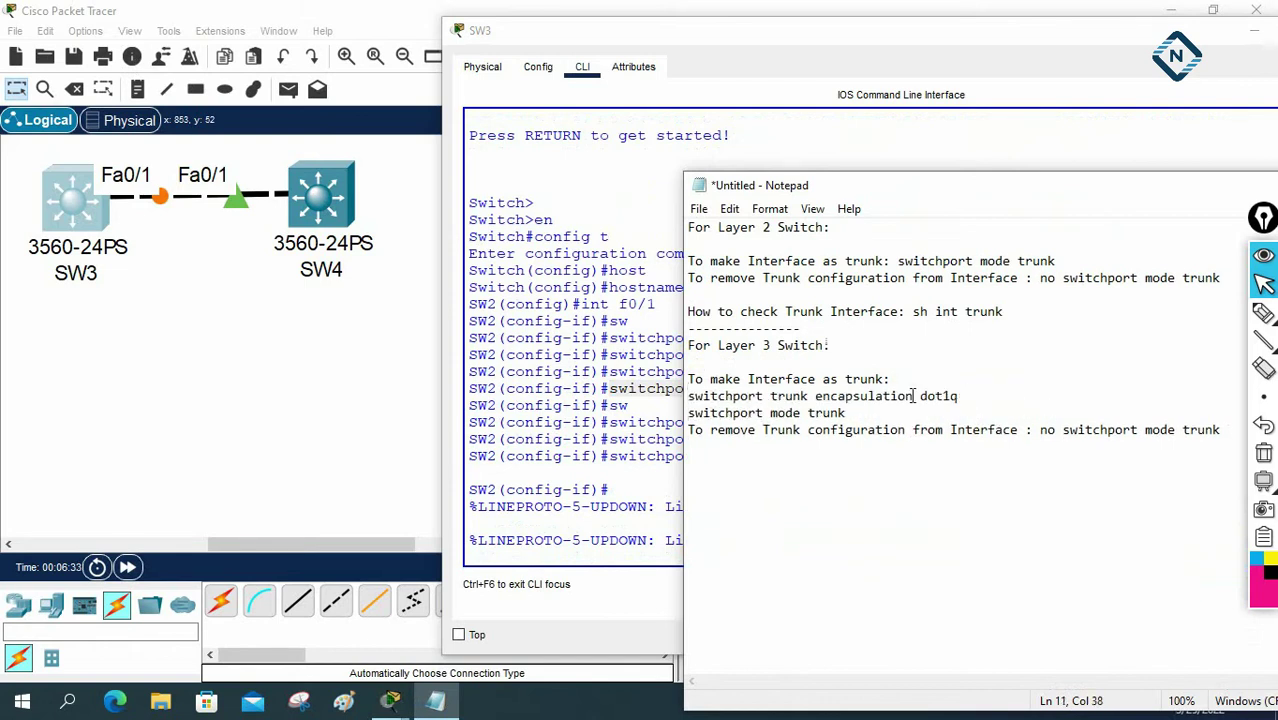
# Set off the two Layer 3 trunk commands with a blank line before and after them.
pyautogui.click(689, 398)
pyautogui.press('Return')
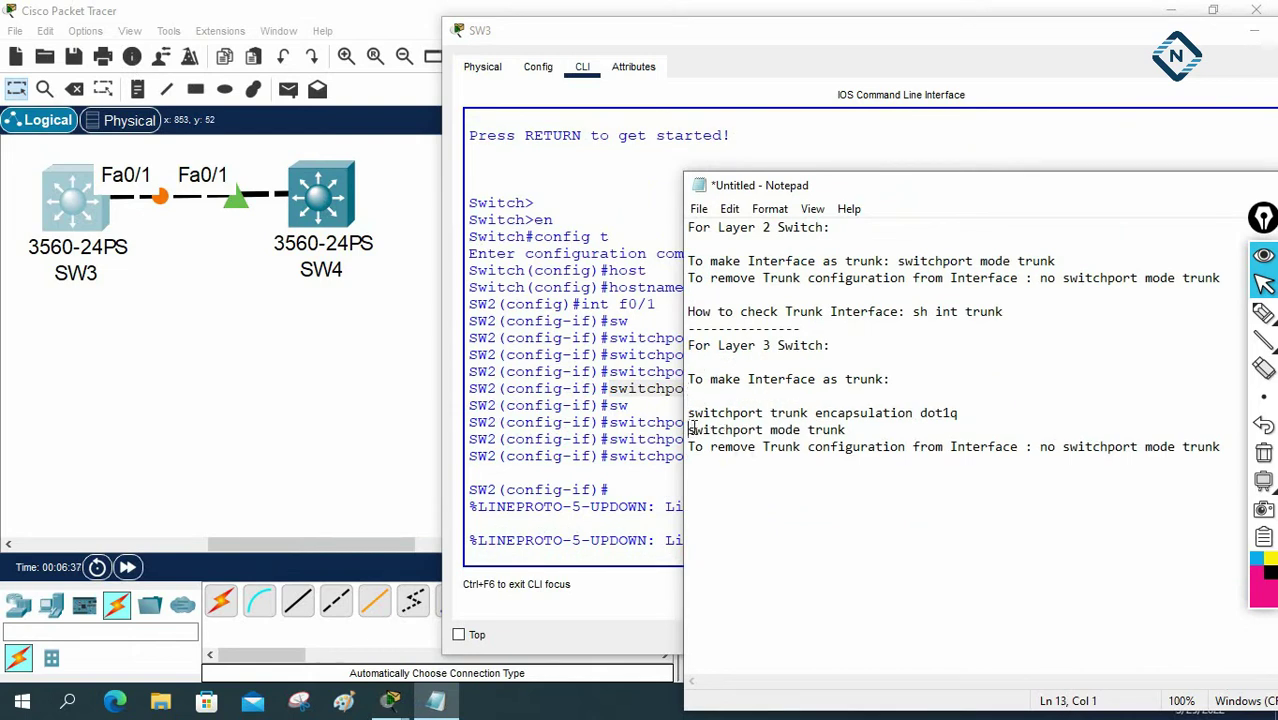
pyautogui.click(915, 446)
pyautogui.click(893, 432)
pyautogui.press('Return')
# Copy the "How to check Trunk Interface: sh int trunk" line to the end of the Layer 3 section.
pyautogui.moveTo(1027, 312); pyautogui.dragTo(688, 315)
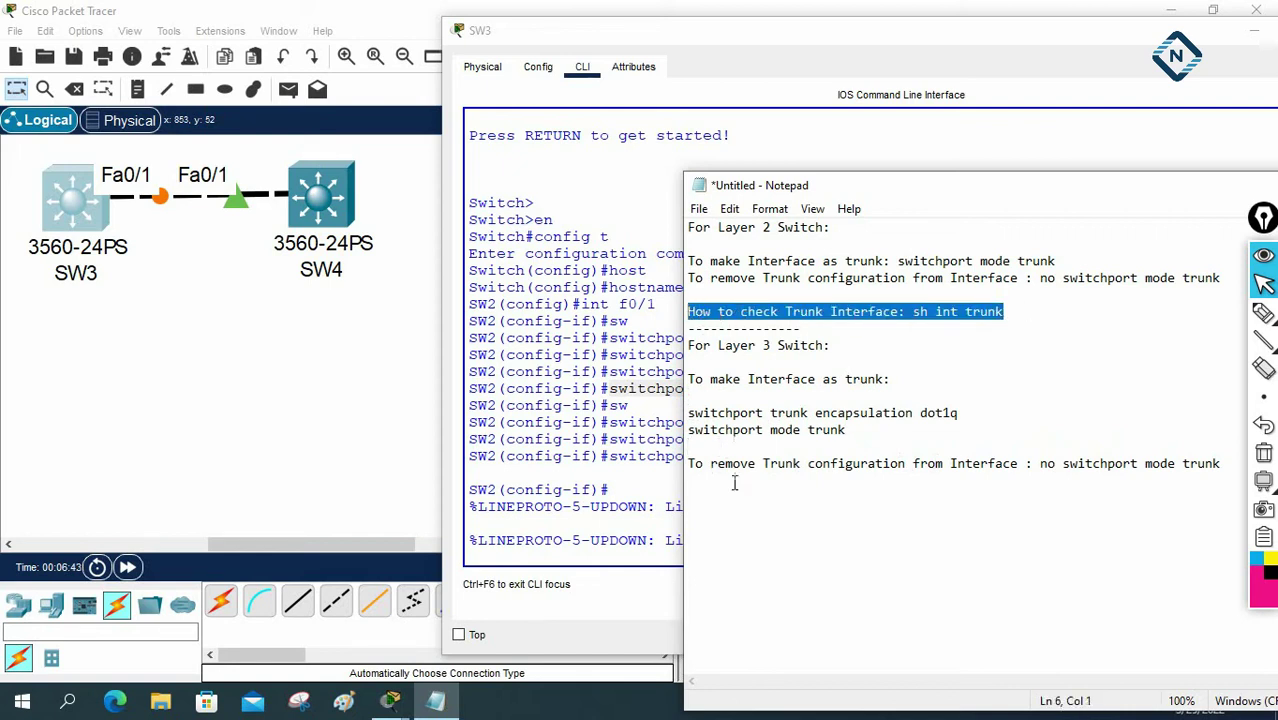
pyautogui.click(715, 508)
pyautogui.hotkey('ctrl', 'v')
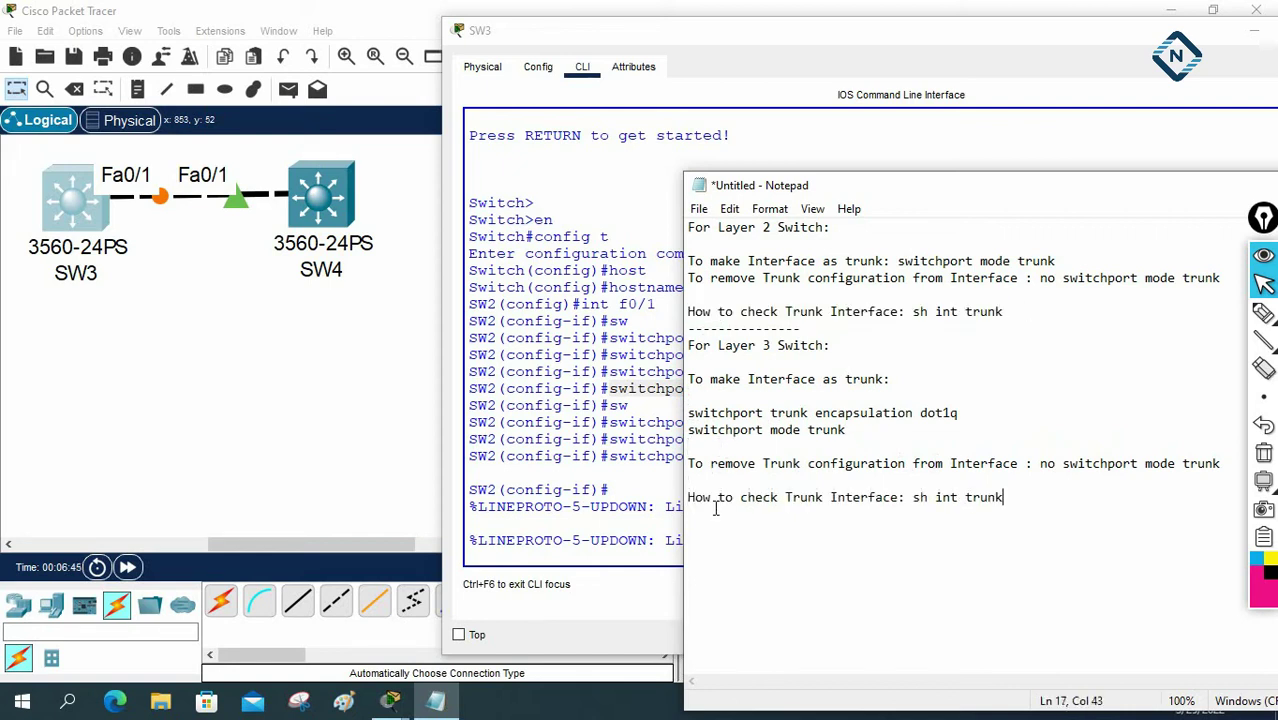
# Leave configuration mode on the Layer 3 switch and check port Fa0/1 with sh int trunk.
pyautogui.click(660, 486)
pyautogui.hotkey('ctrl', 'z')
pyautogui.press('Return')
pyautogui.press('Return')
pyautogui.press('Return')
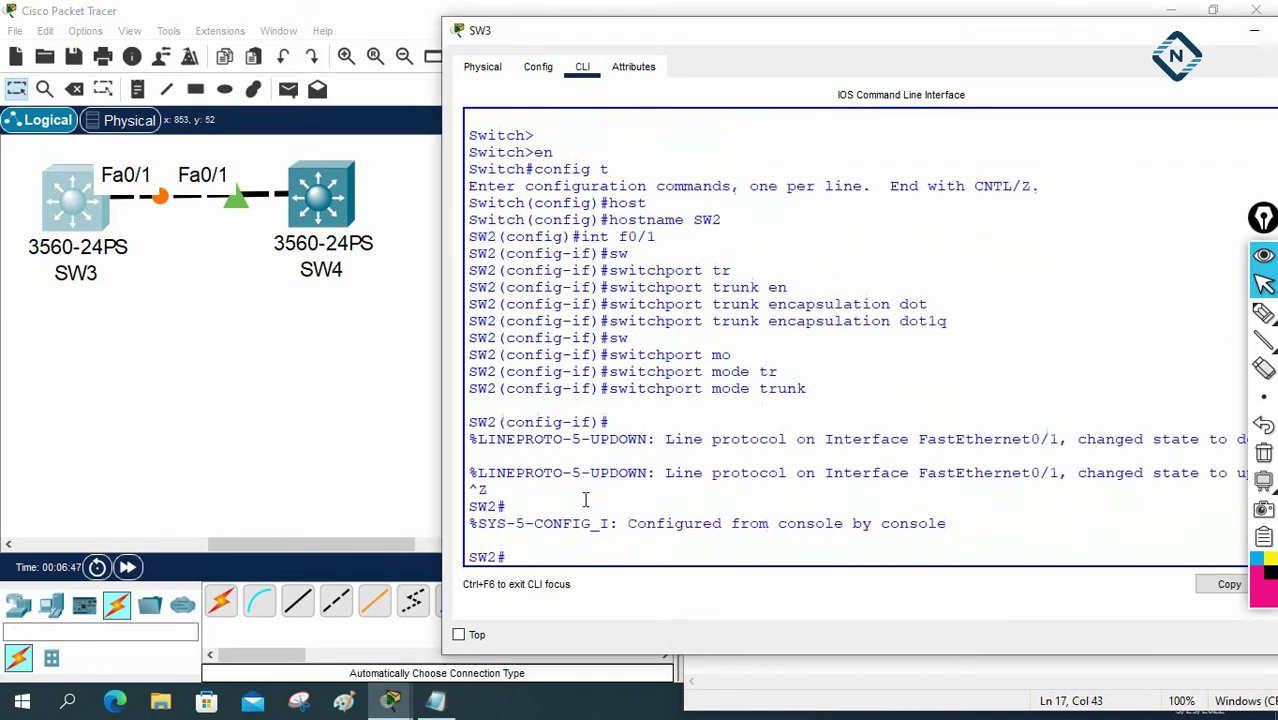
pyautogui.write('sh int r')
pyautogui.press('Tab')
pyautogui.press('BackSpace')
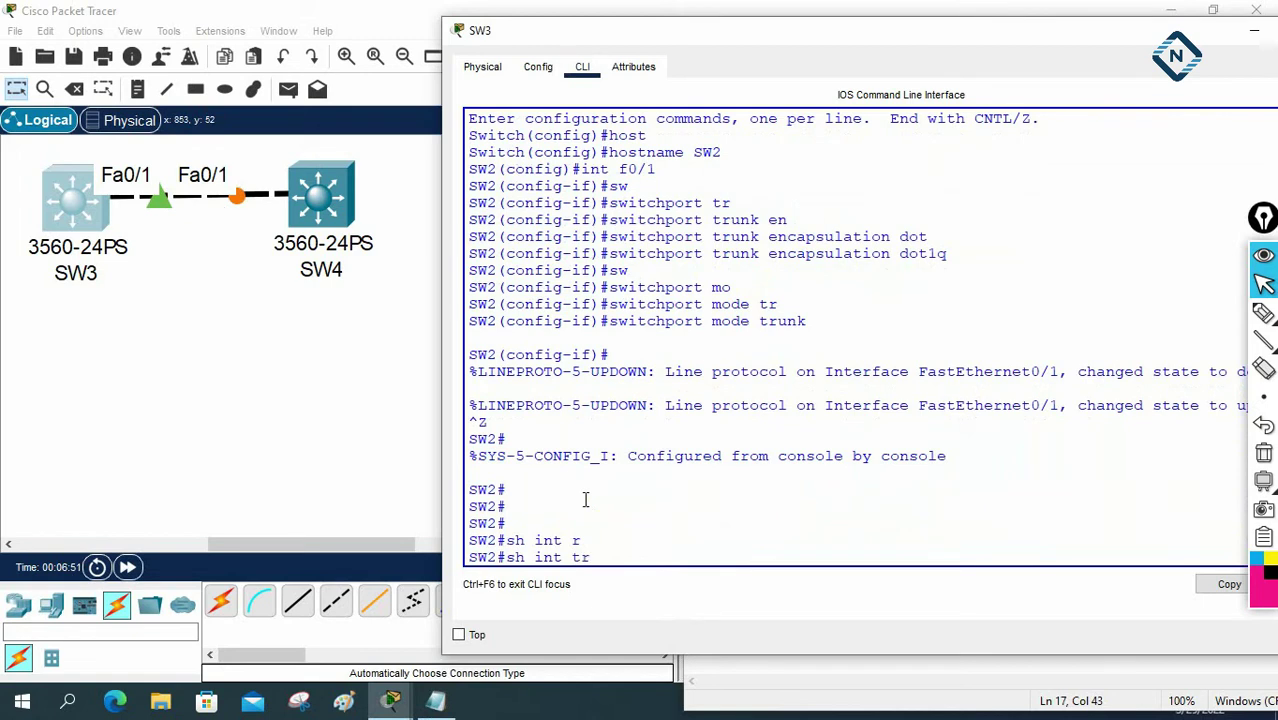
pyautogui.write('tr')
pyautogui.press('Tab')
pyautogui.press('Return')
pyautogui.press('Return')
pyautogui.press('Return')
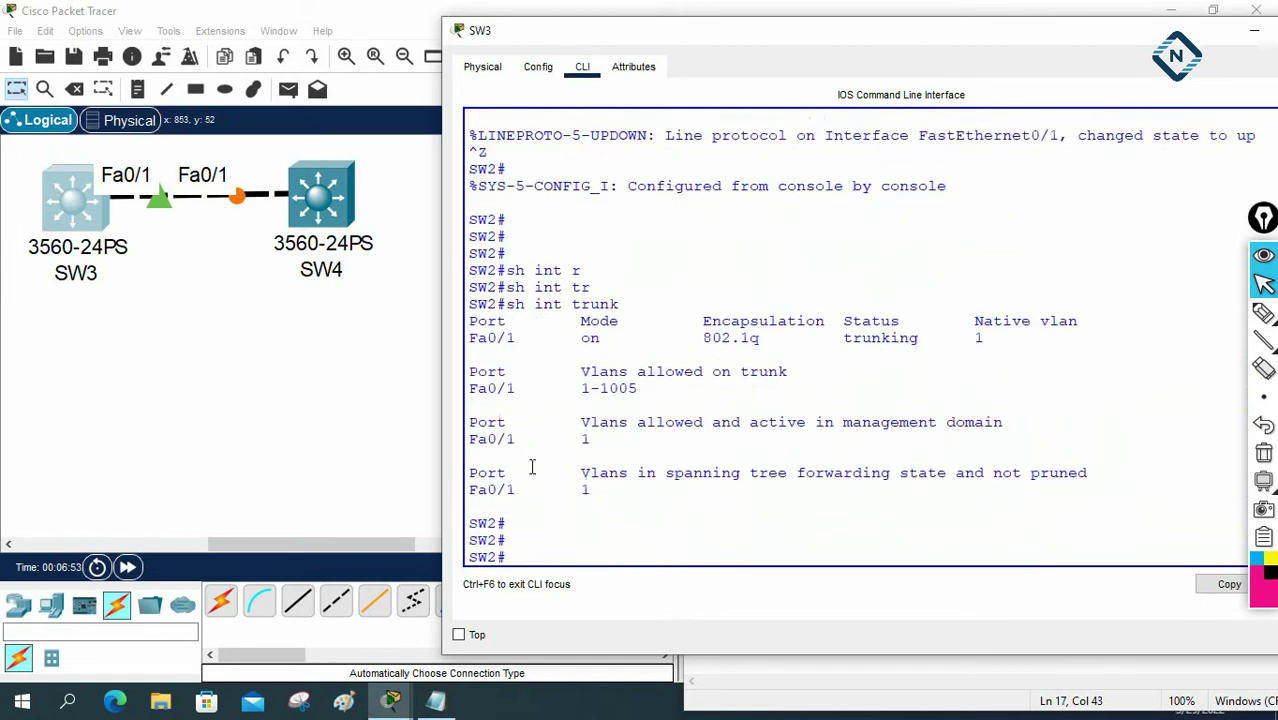
pyautogui.moveTo(468, 337); pyautogui.dragTo(513, 338)
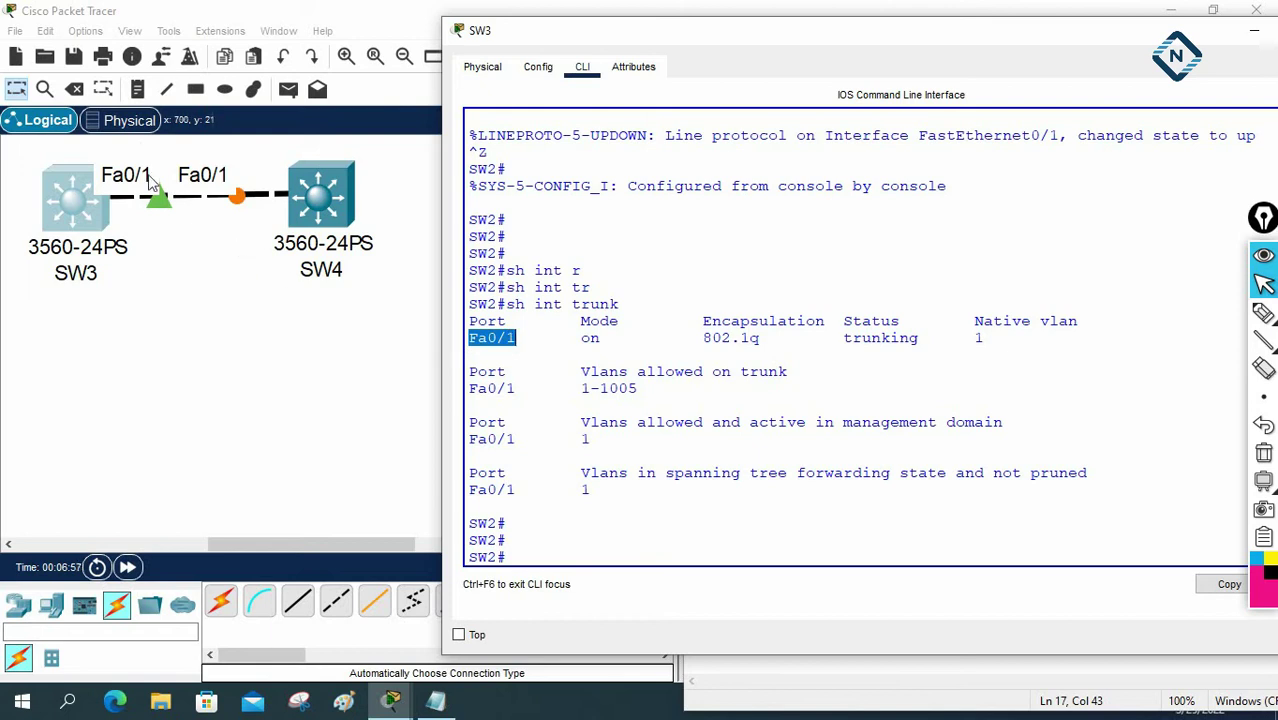
# Change the switch's hostname to SW3 in global configuration mode and return to privileged mode.
pyautogui.click(975, 542)
pyautogui.write('config t')
pyautogui.press('Return')
pyautogui.write('hos')
pyautogui.press('Tab')
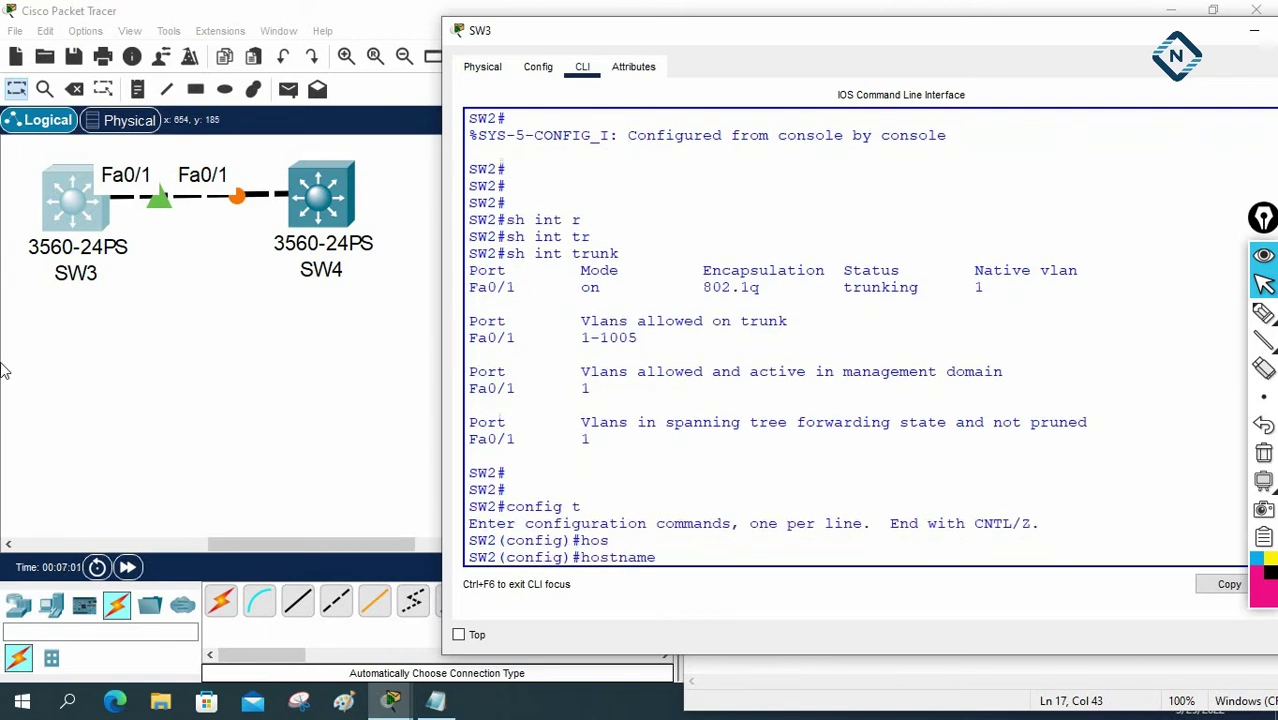
pyautogui.write('SW3')
pyautogui.press('Return')
pyautogui.hotkey('ctrl', 'z')
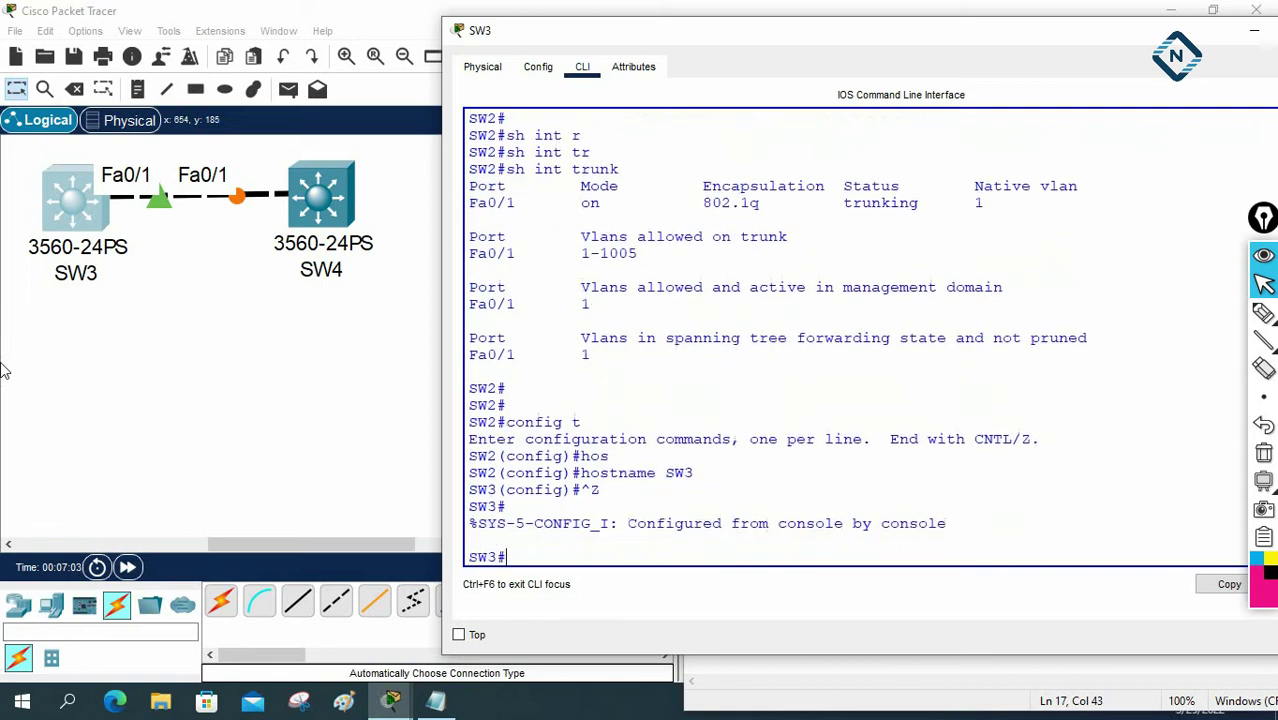
pyautogui.press('Return')
pyautogui.press('Return')
pyautogui.press('Return')
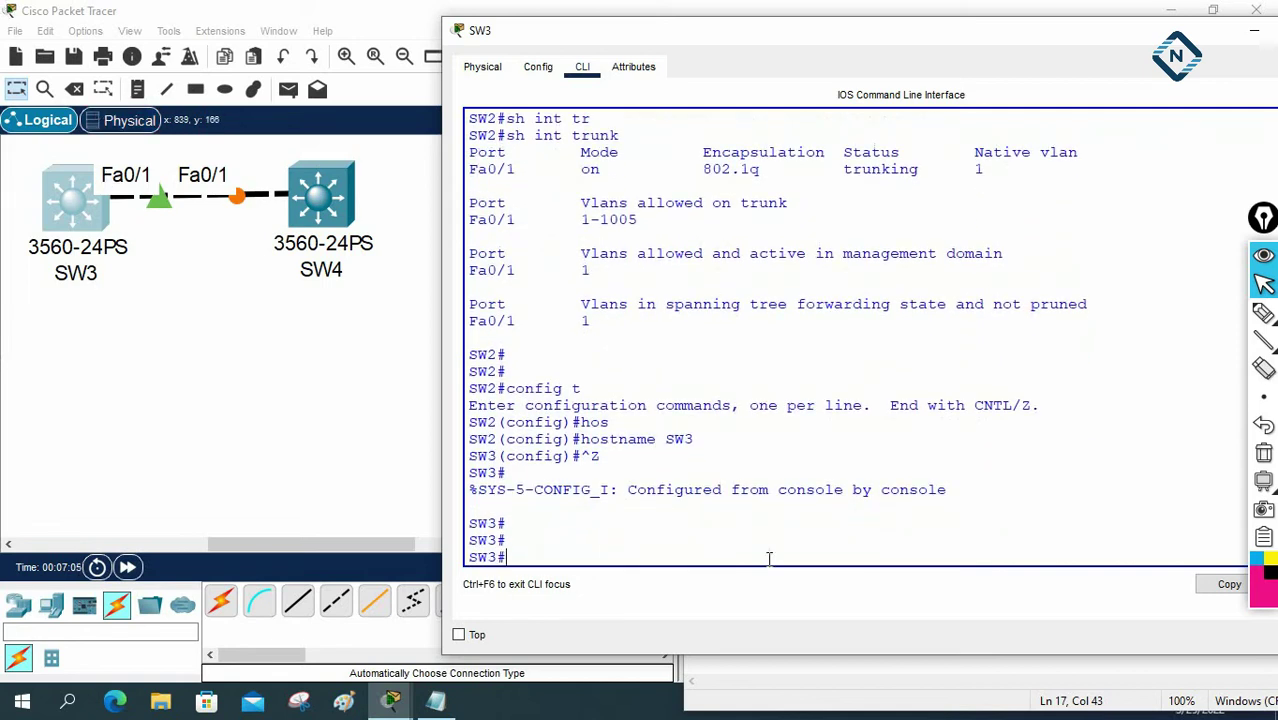
# Display SW3's trunk interfaces with sh int trunk and review the dot1q encapsulation and trunk mode commands entered earlier.
pyautogui.write('sh int tr')
pyautogui.press('Tab')
pyautogui.press('Return')
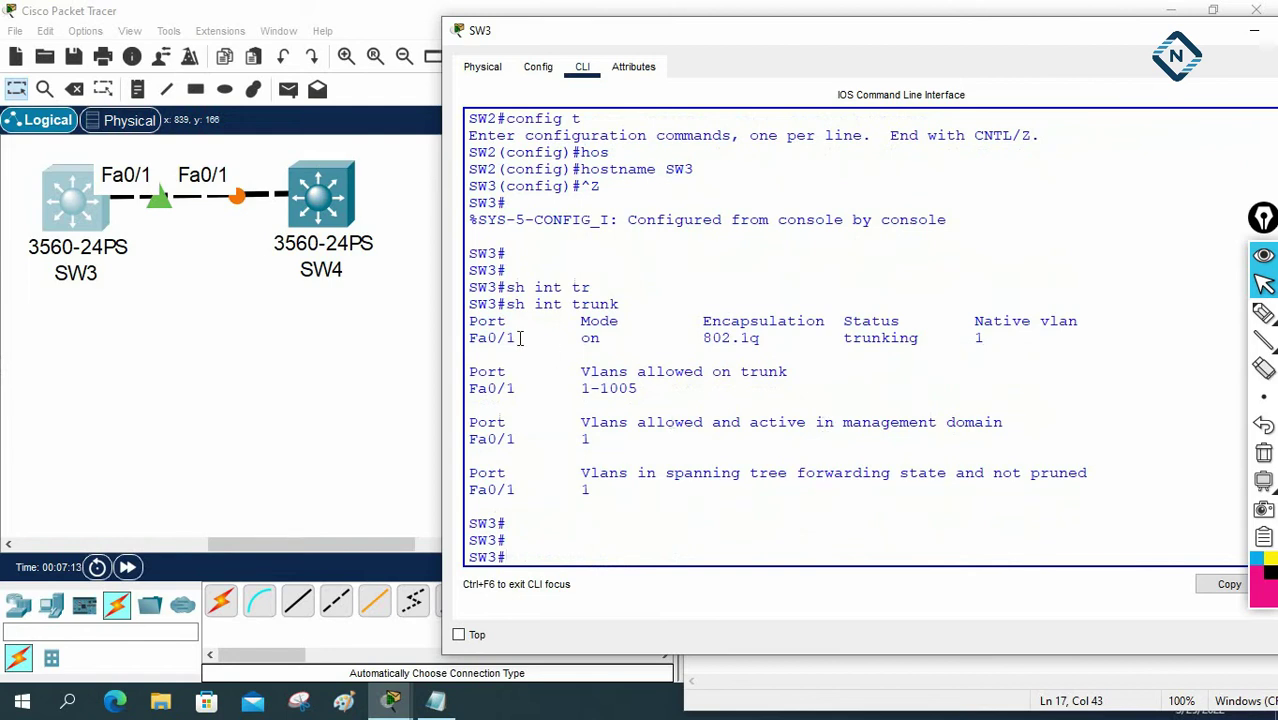
pyautogui.moveTo(519, 338); pyautogui.dragTo(463, 339)
pyautogui.scroll(4, 727, 356)
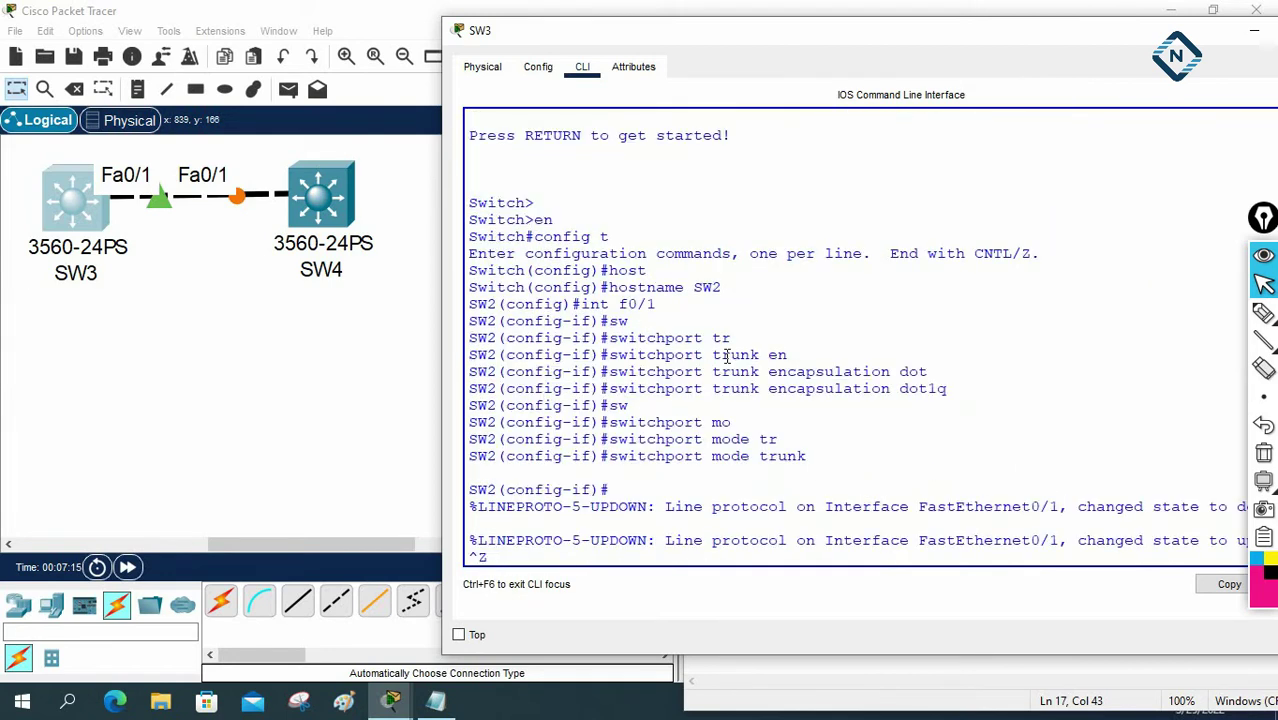
pyautogui.moveTo(956, 389); pyautogui.dragTo(612, 387)
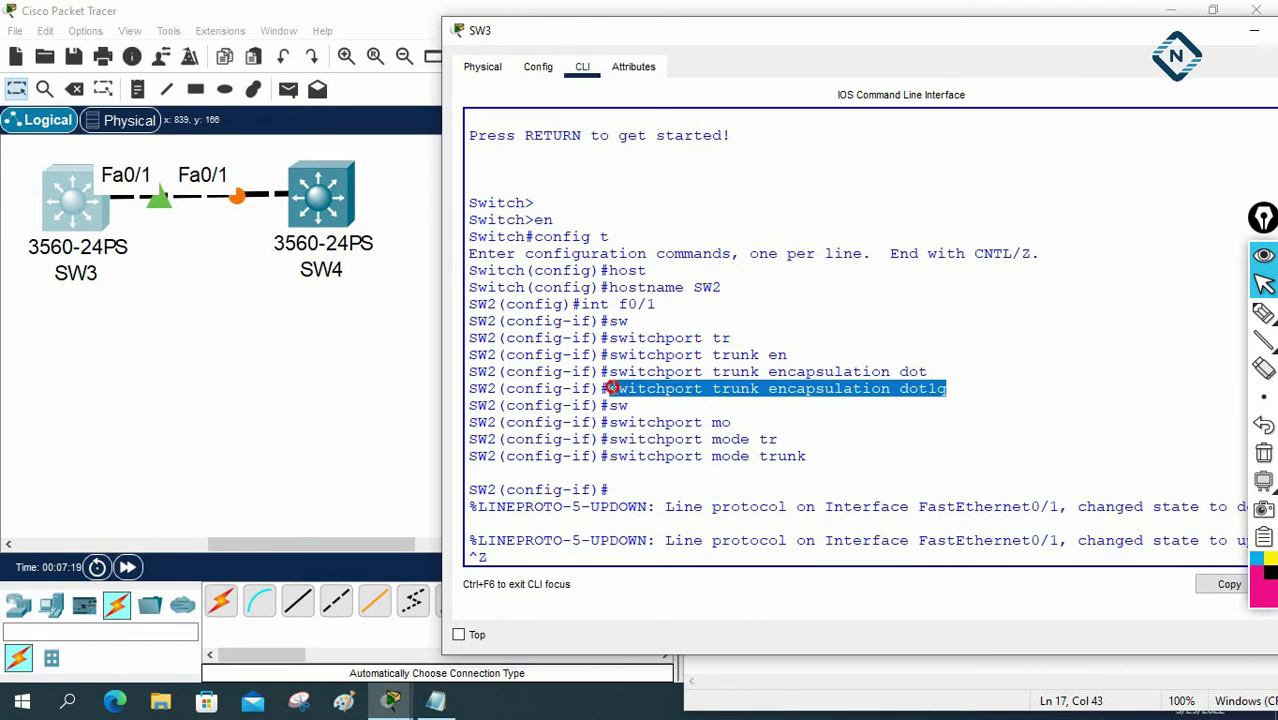
pyautogui.moveTo(816, 456); pyautogui.dragTo(611, 451)
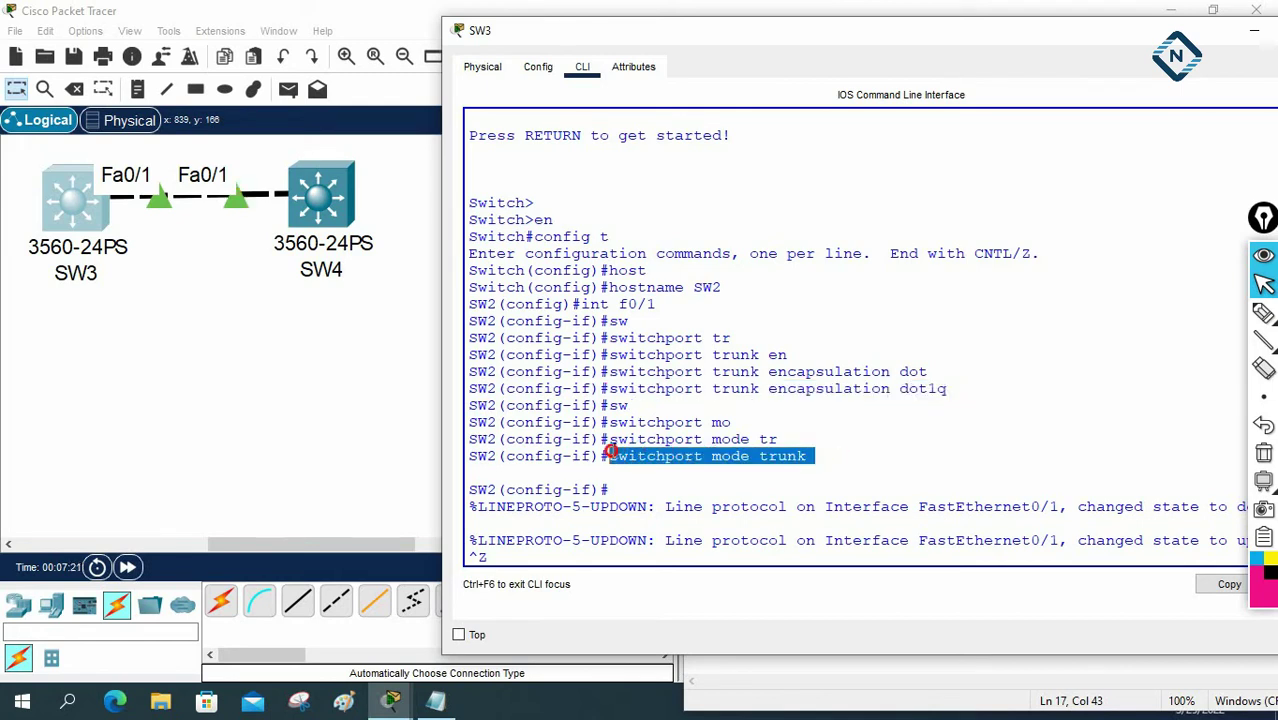
# Review the Layer 3 encapsulation, trunk mode and trunk removal commands in the Notepad note.
pyautogui.moveTo(881, 431); pyautogui.dragTo(876, 424)
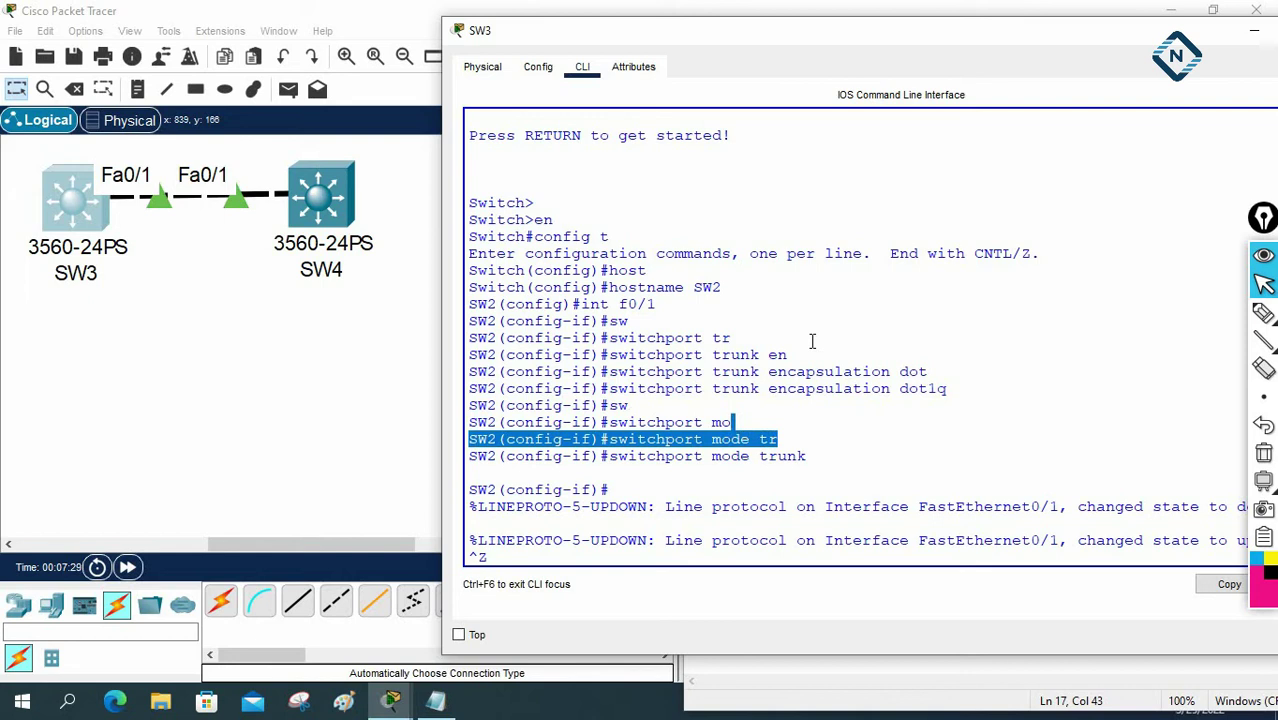
pyautogui.click(820, 662)
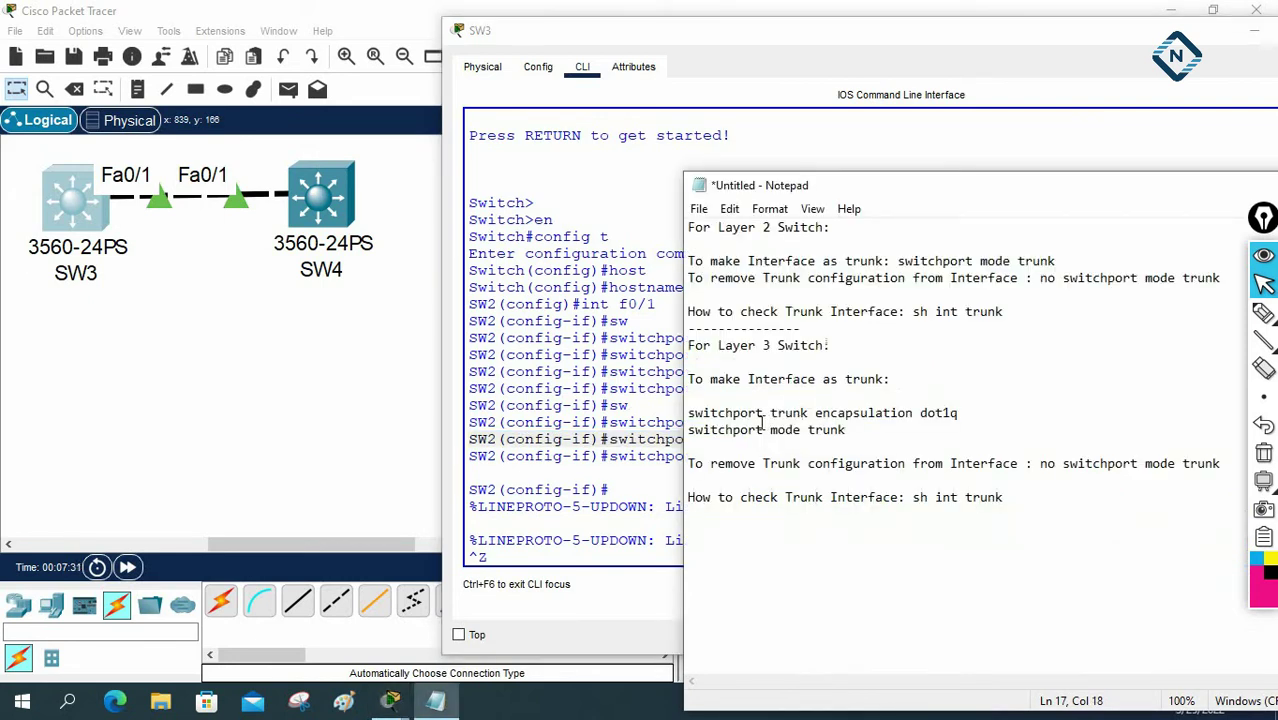
pyautogui.moveTo(884, 430)
pyautogui.mouseDown()
pyautogui.moveTo(699, 400)
pyautogui.moveTo(687, 410)
pyautogui.mouseUp()
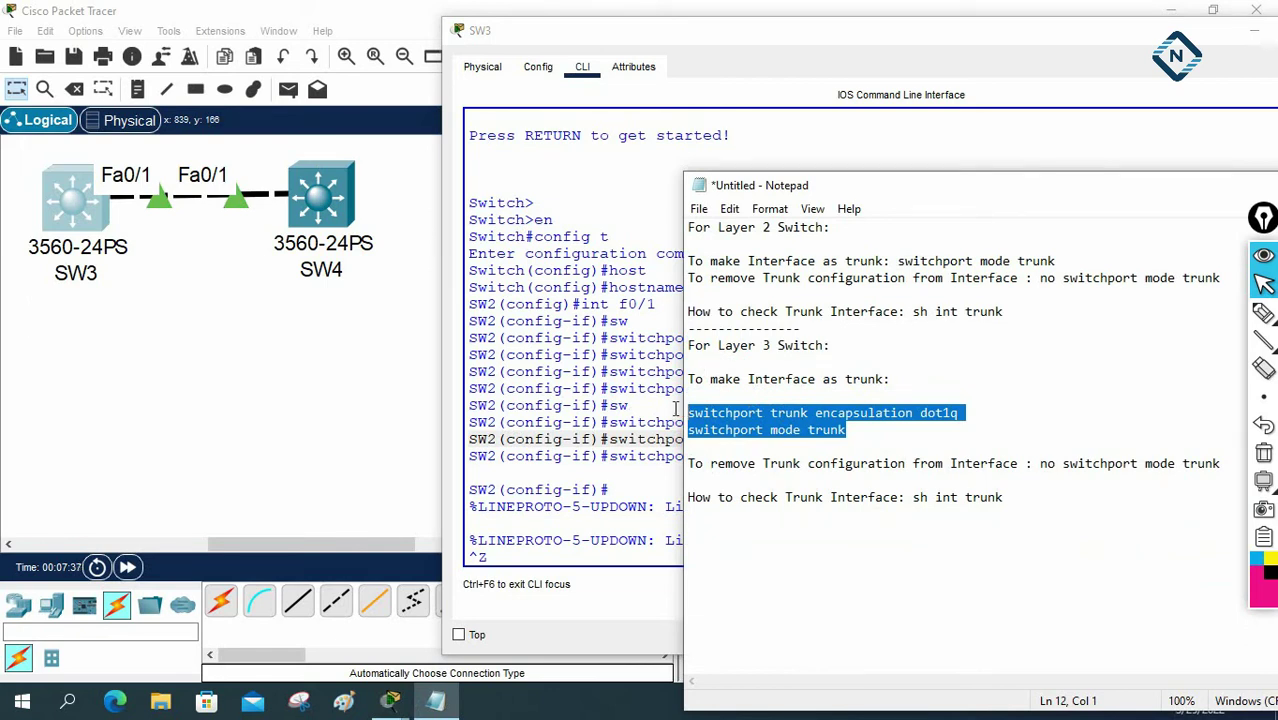
pyautogui.click(608, 405)
pyautogui.click(808, 670)
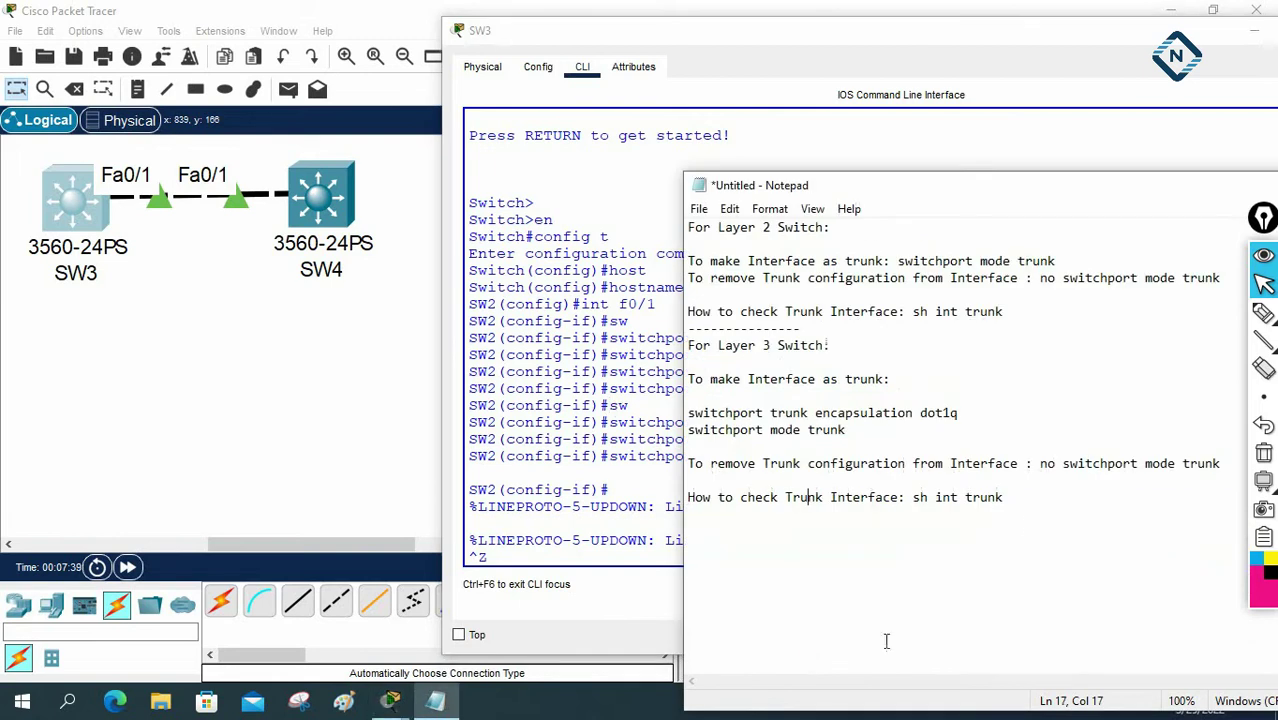
pyautogui.moveTo(1040, 463); pyautogui.dragTo(1221, 463)
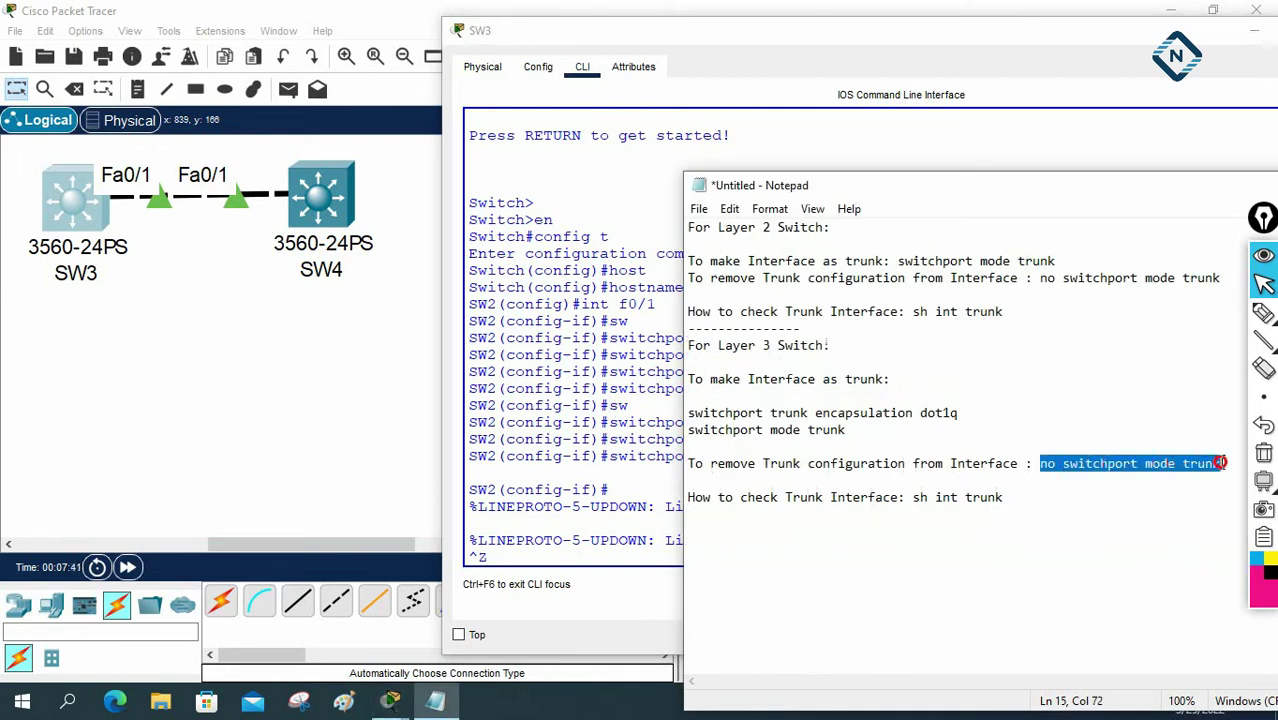
# Return to SW3's command line and enter interface configuration mode for f0/1 from global configuration mode.
pyautogui.click(605, 470)
pyautogui.press('Return')
pyautogui.press('Return')
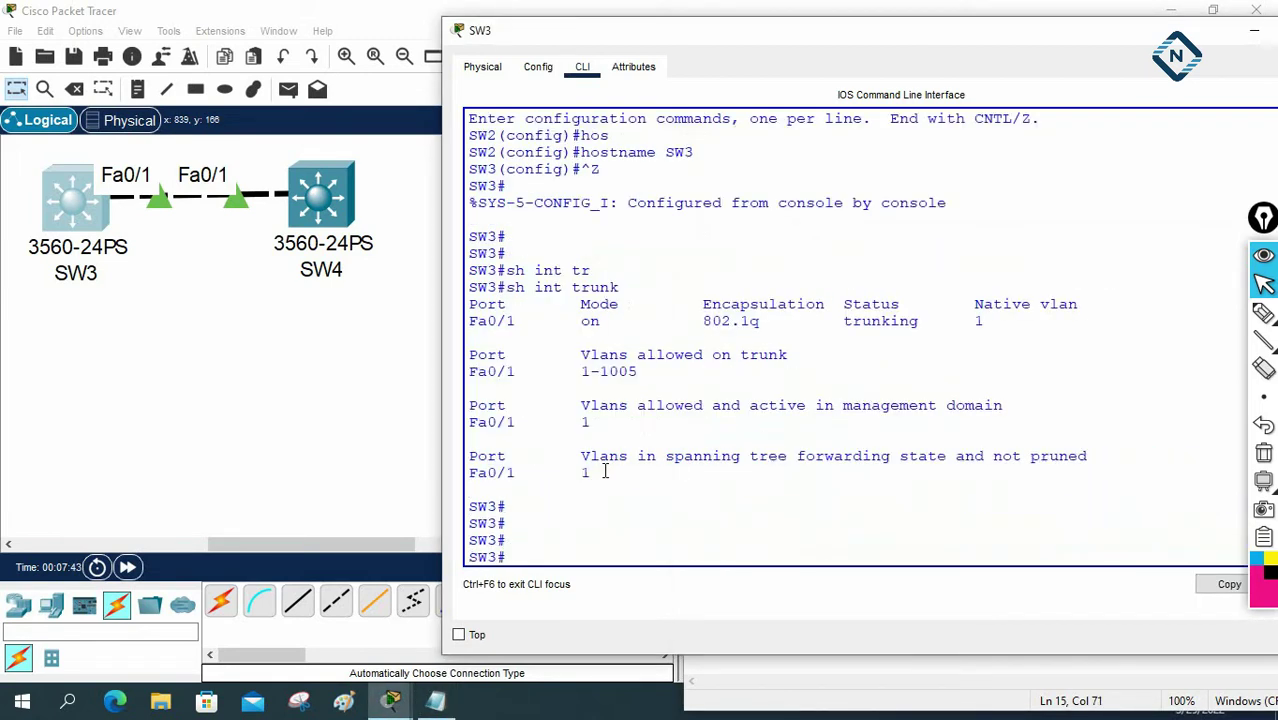
pyautogui.write('config t')
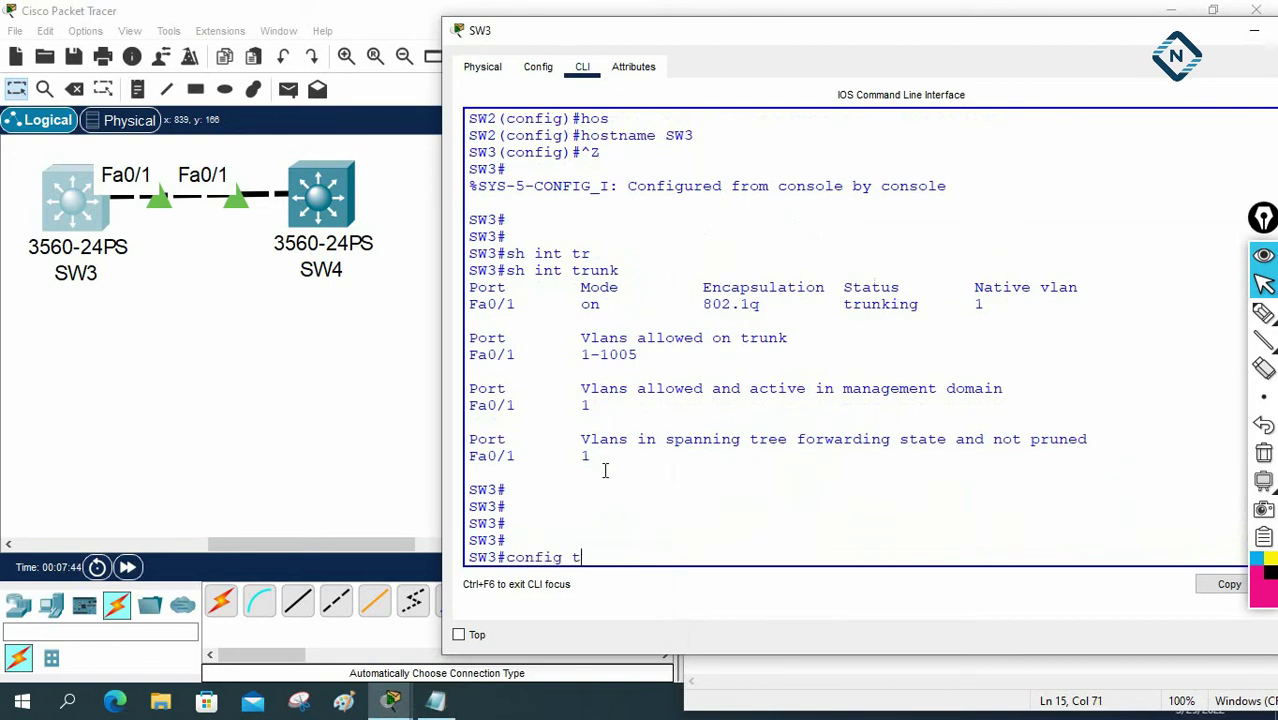
pyautogui.press('Return')
pyautogui.write('int f0/')
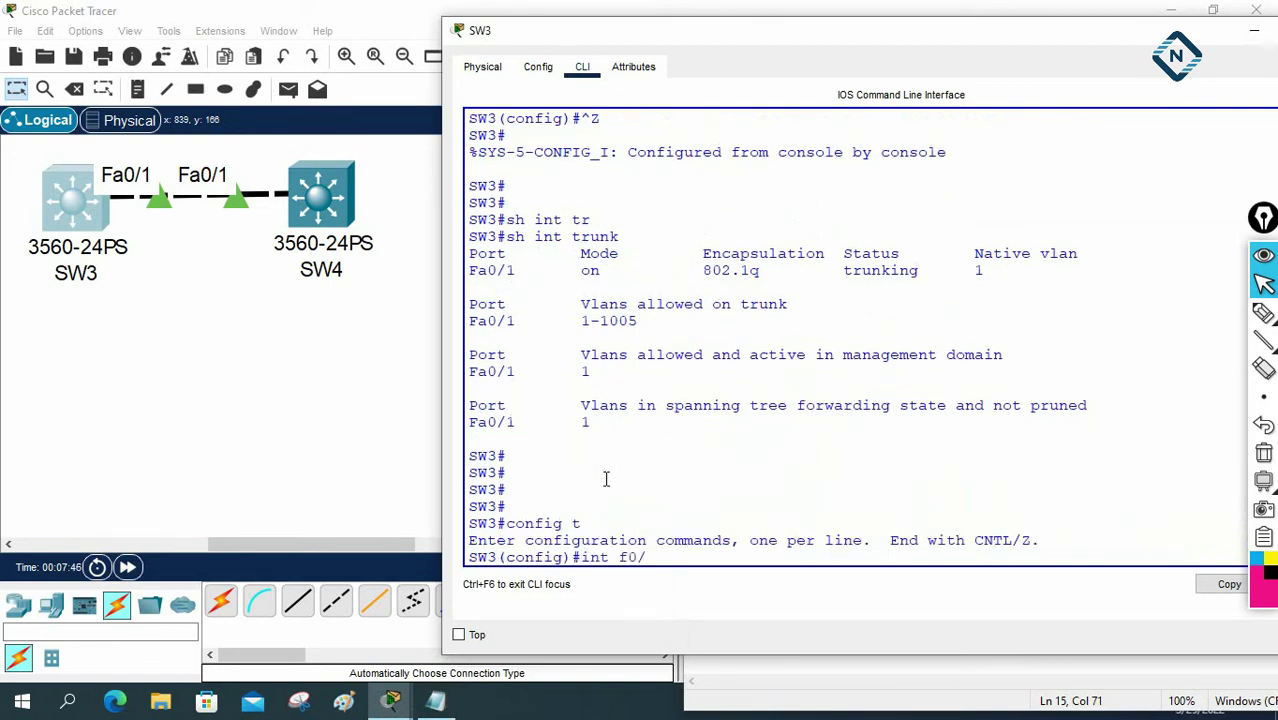
pyautogui.write('1')
pyautogui.press('Return')
# Remove trunk mode from SW3's f0/1 interface with no switchport mode tr.
pyautogui.write('sw')
pyautogui.press('Tab')
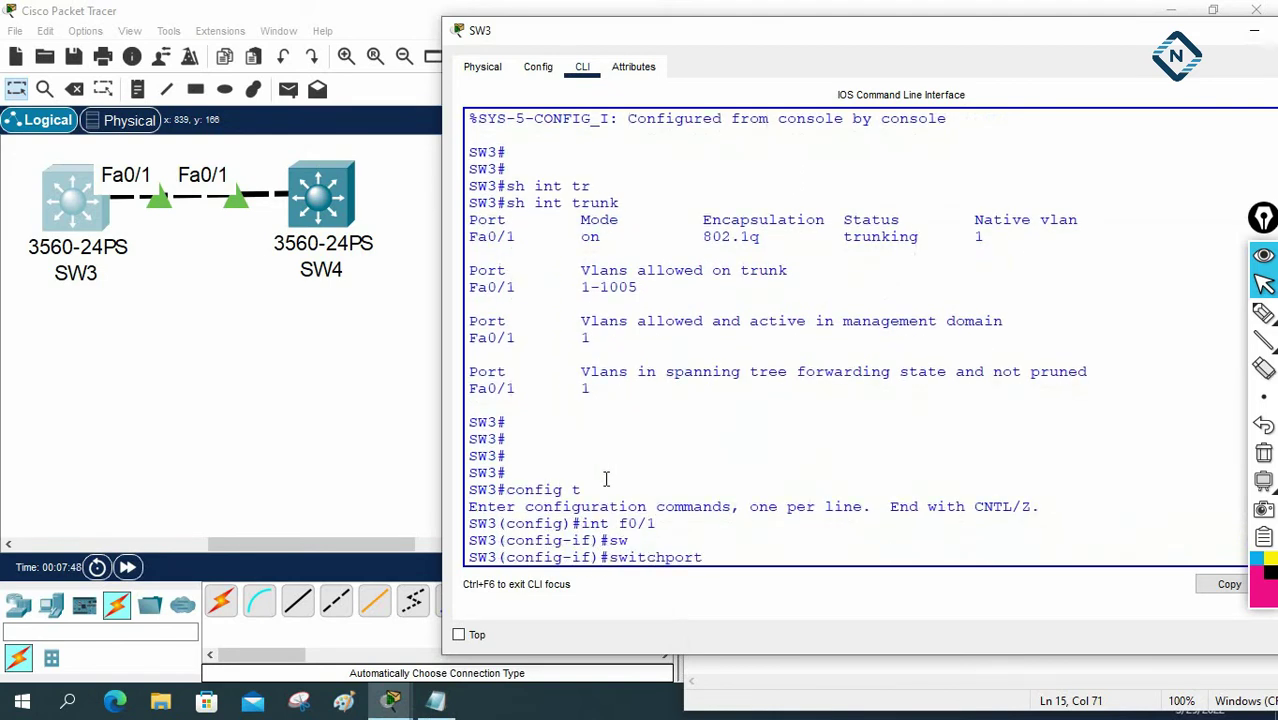
pyautogui.press('BackSpace')
pyautogui.press('BackSpace')
pyautogui.press('BackSpace')
pyautogui.press('BackSpace')
pyautogui.press('BackSpace')
pyautogui.press('BackSpace')
pyautogui.press('BackSpace')
pyautogui.press('BackSpace')
pyautogui.press('BackSpace')
pyautogui.press('BackSpace')
pyautogui.write('no sw')
pyautogui.press('Tab')
pyautogui.write('mo')
pyautogui.press('Tab')
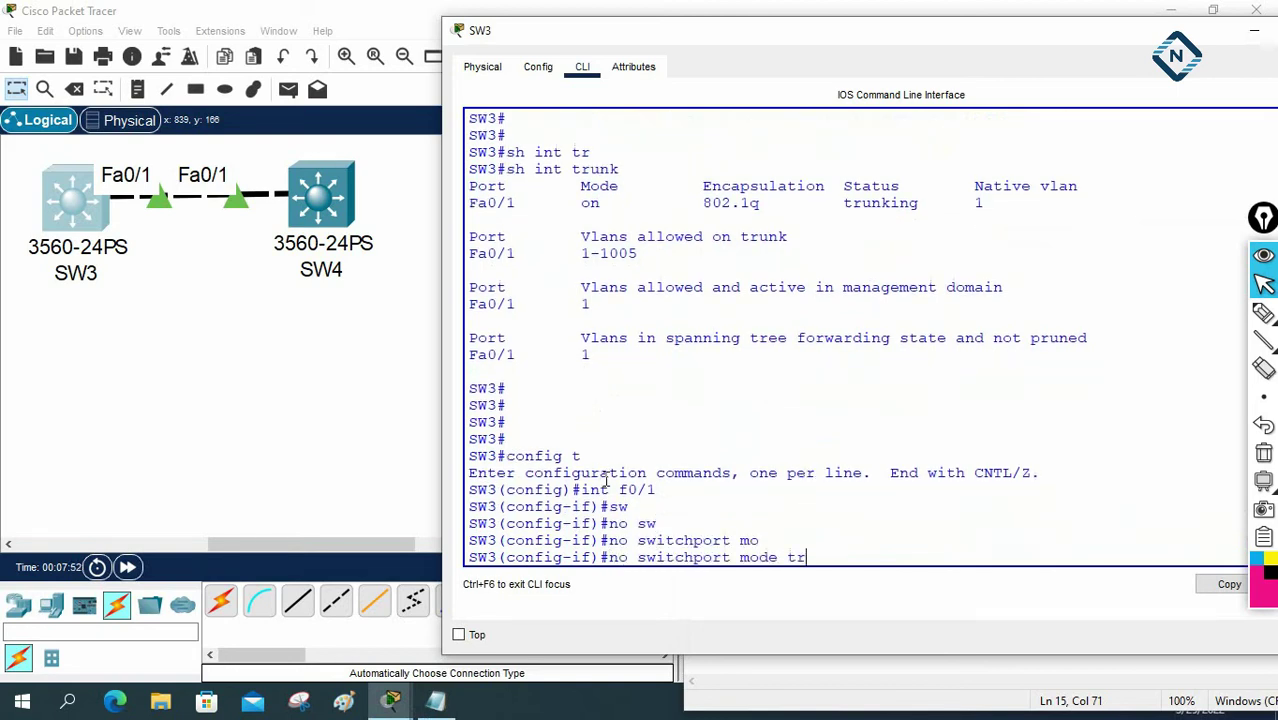
pyautogui.write('tr')
pyautogui.press('Tab')
pyautogui.press('Return')
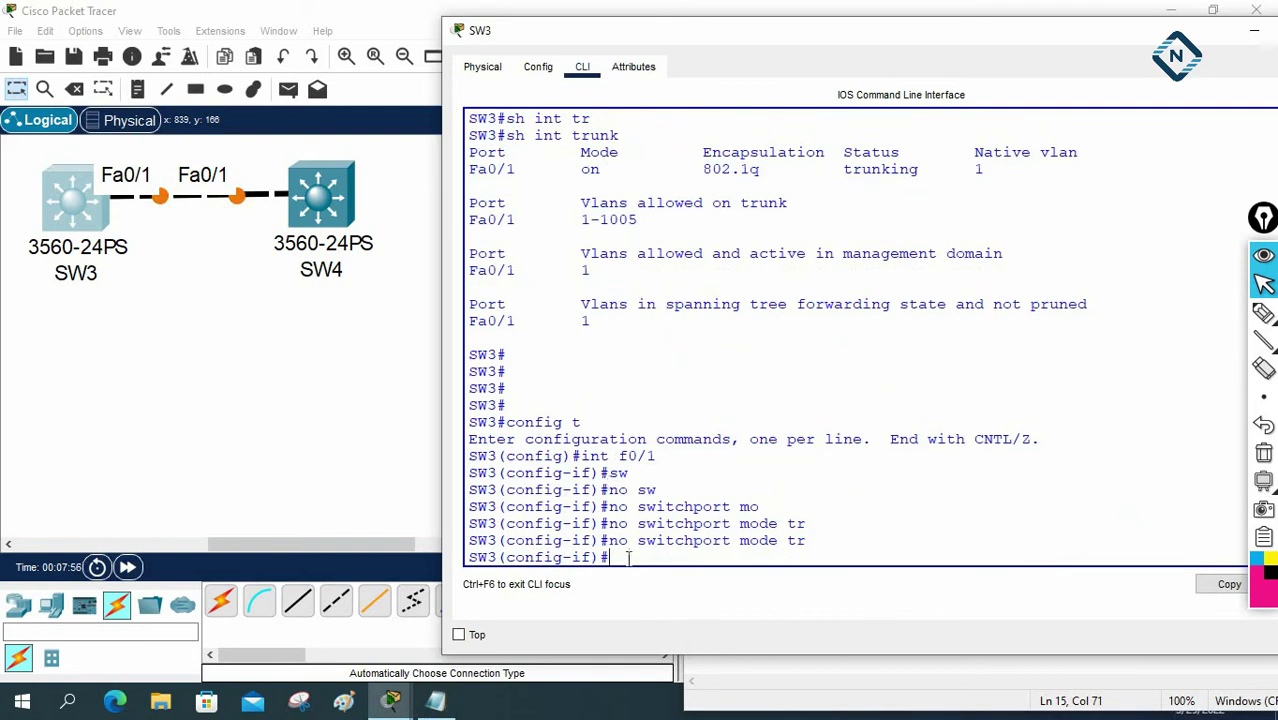
pyautogui.moveTo(601, 541); pyautogui.dragTo(777, 542)
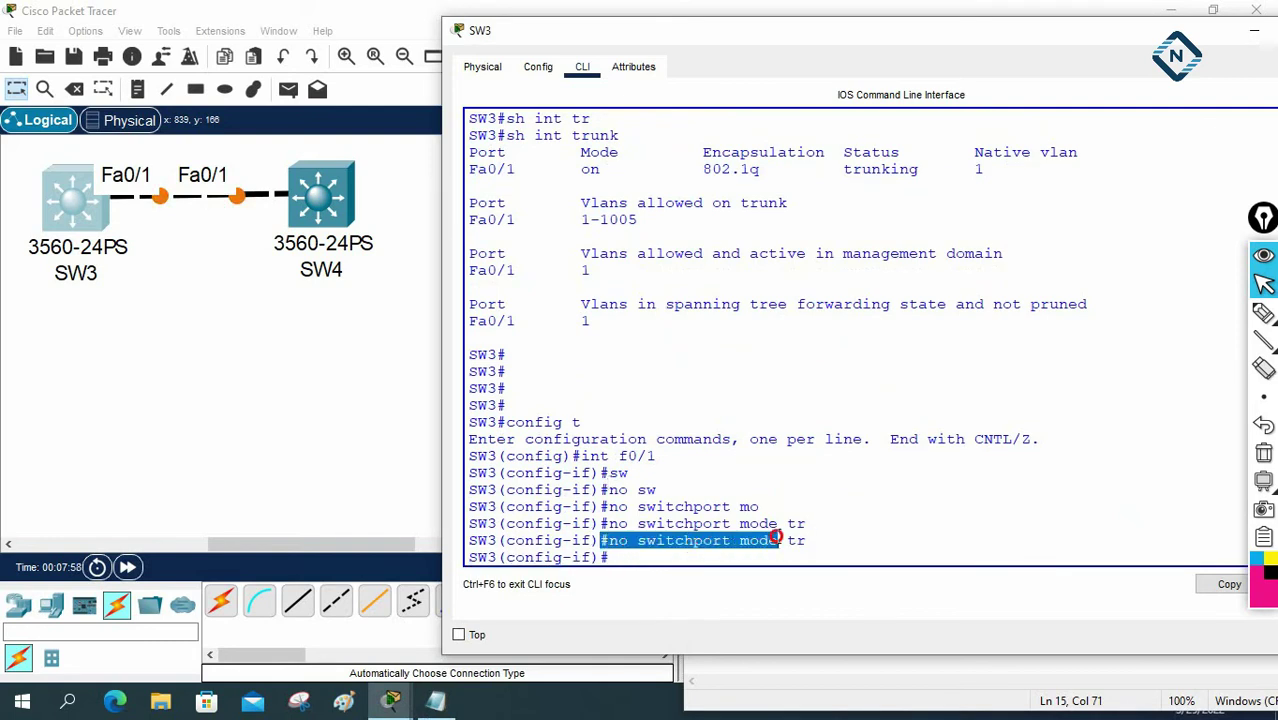
pyautogui.click(779, 540)
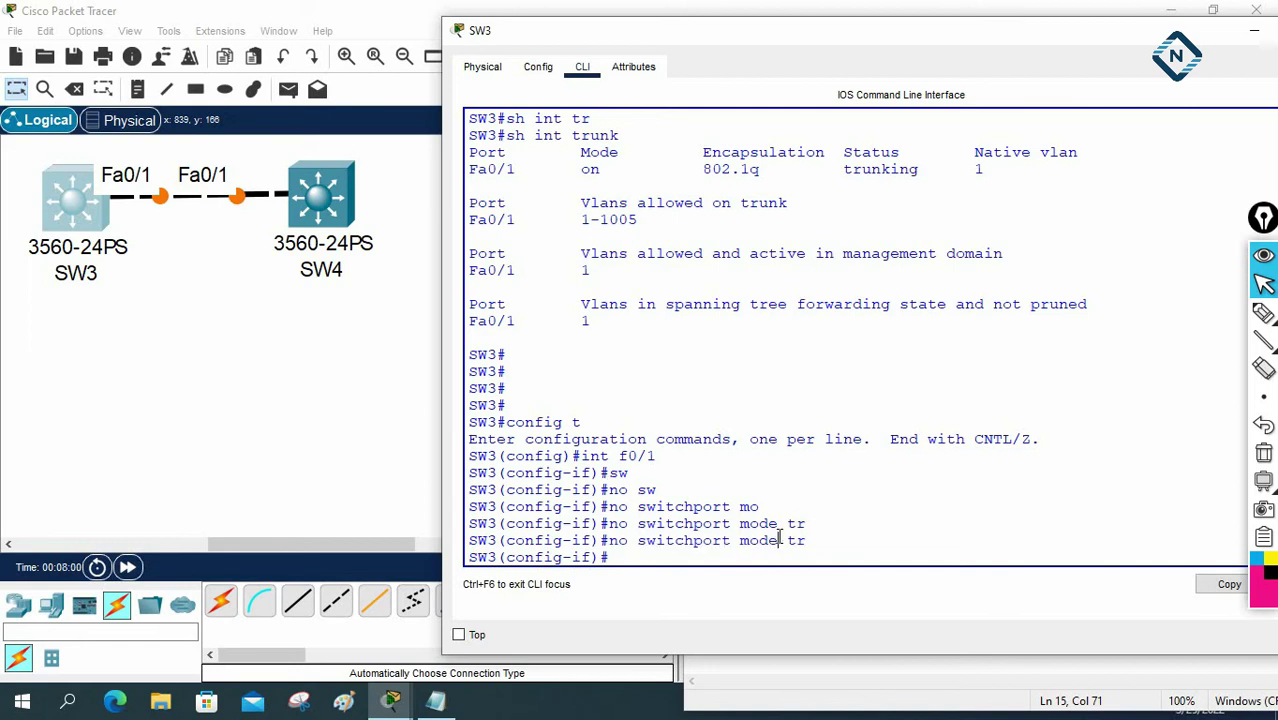
# Remove the trunk encapsulation from f0/1 with no switchport trunk encapsulation dot1q.
pyautogui.press('Return')
pyautogui.write('no s')
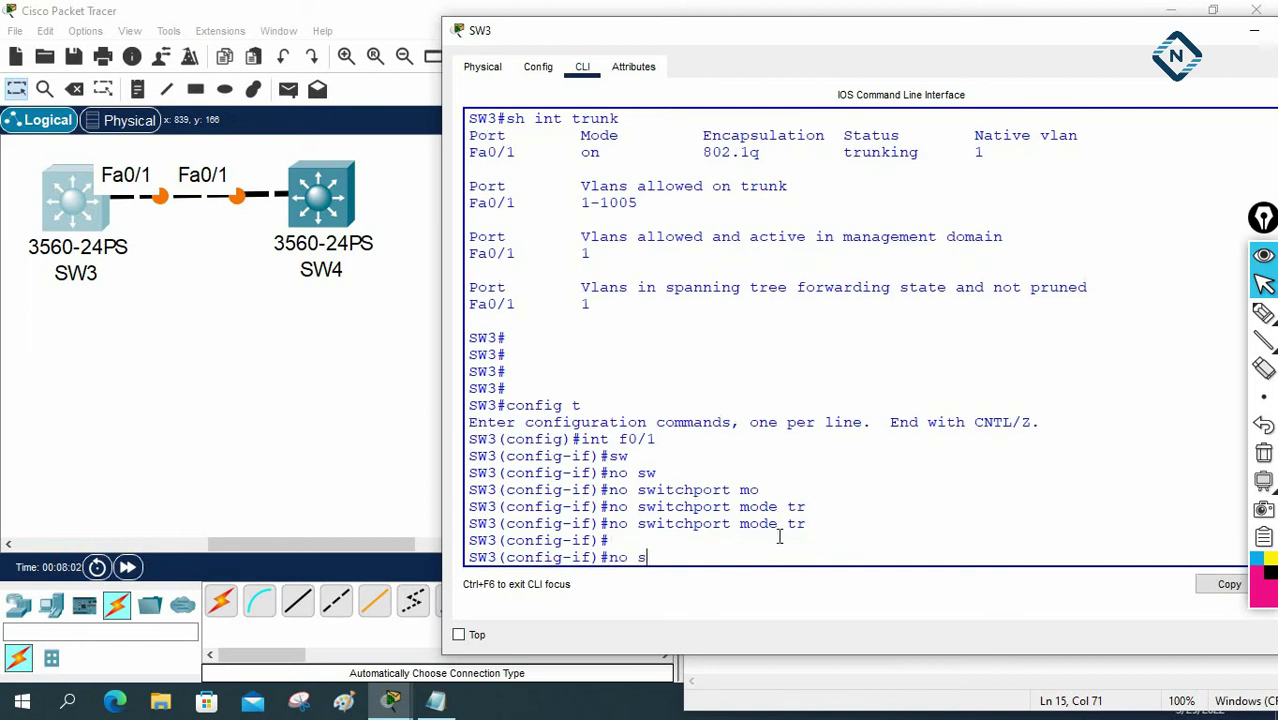
pyautogui.write('w')
pyautogui.press('Tab')
pyautogui.write('tt')
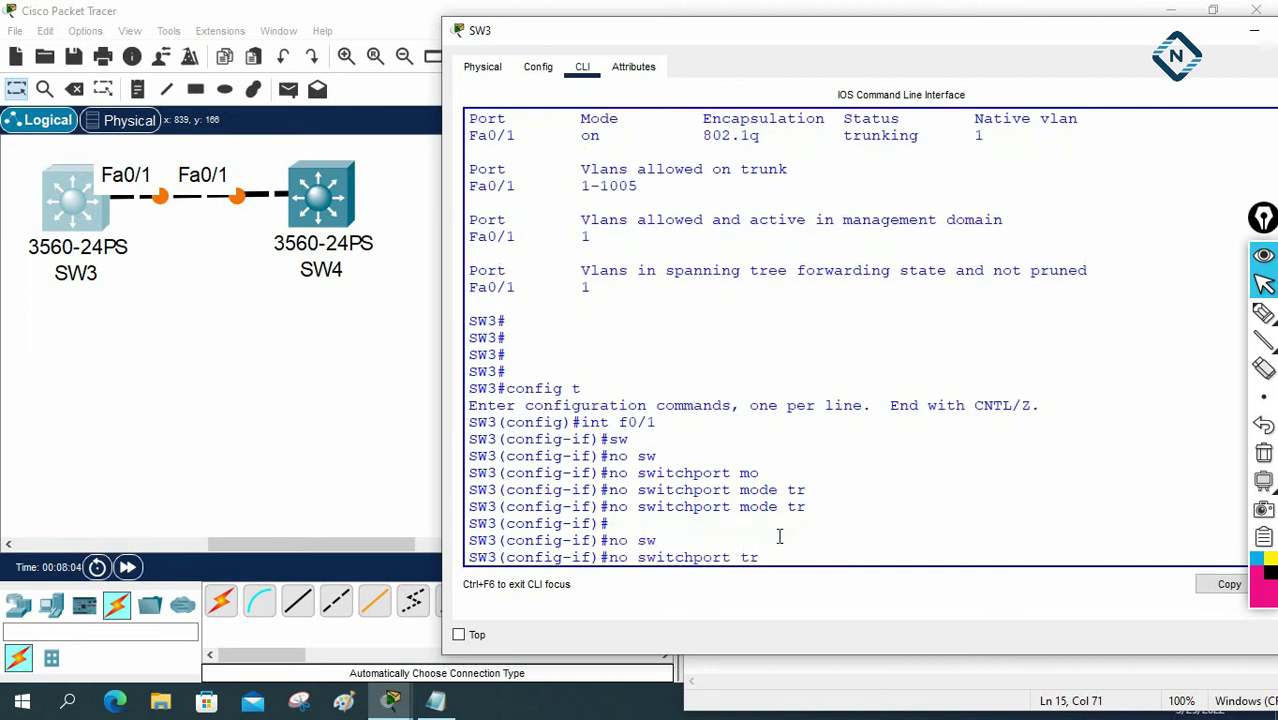
pyautogui.press('Tab')
pyautogui.write('en')
pyautogui.press('Tab')
pyautogui.write('do')
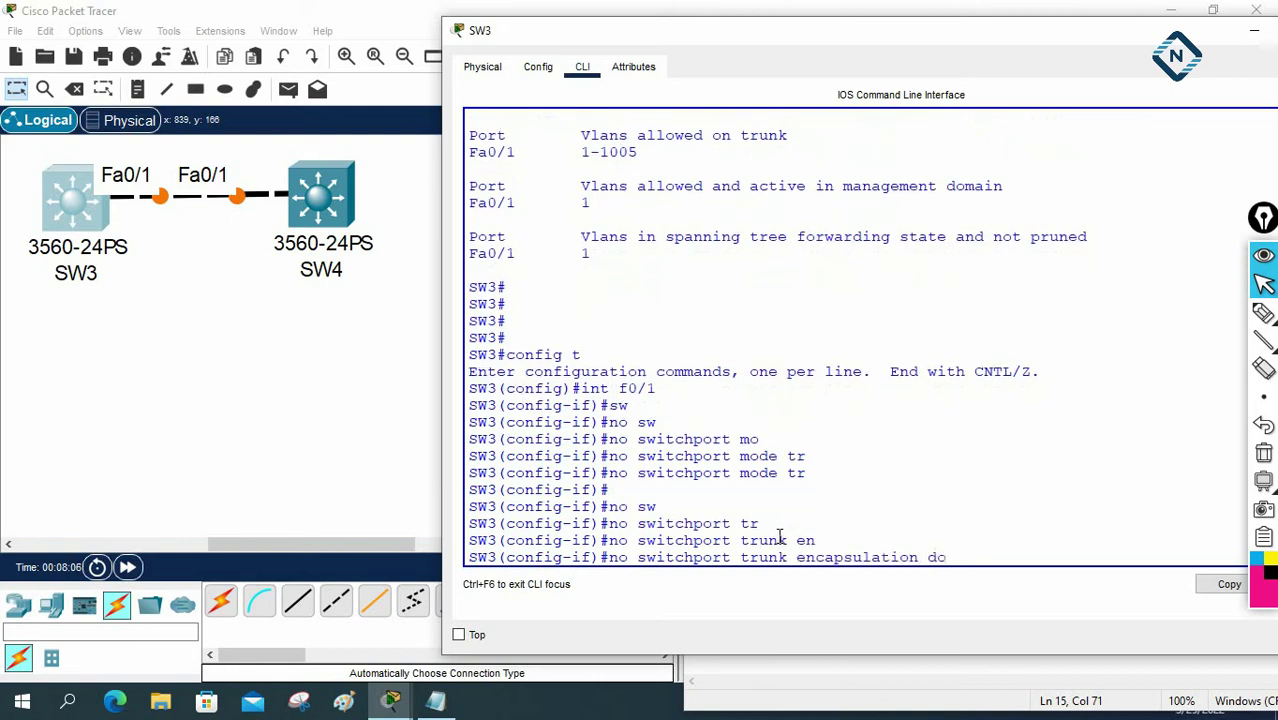
pyautogui.press('Tab')
pyautogui.write('t1q')
pyautogui.press('Return')
pyautogui.press('Return')
pyautogui.press('Return')
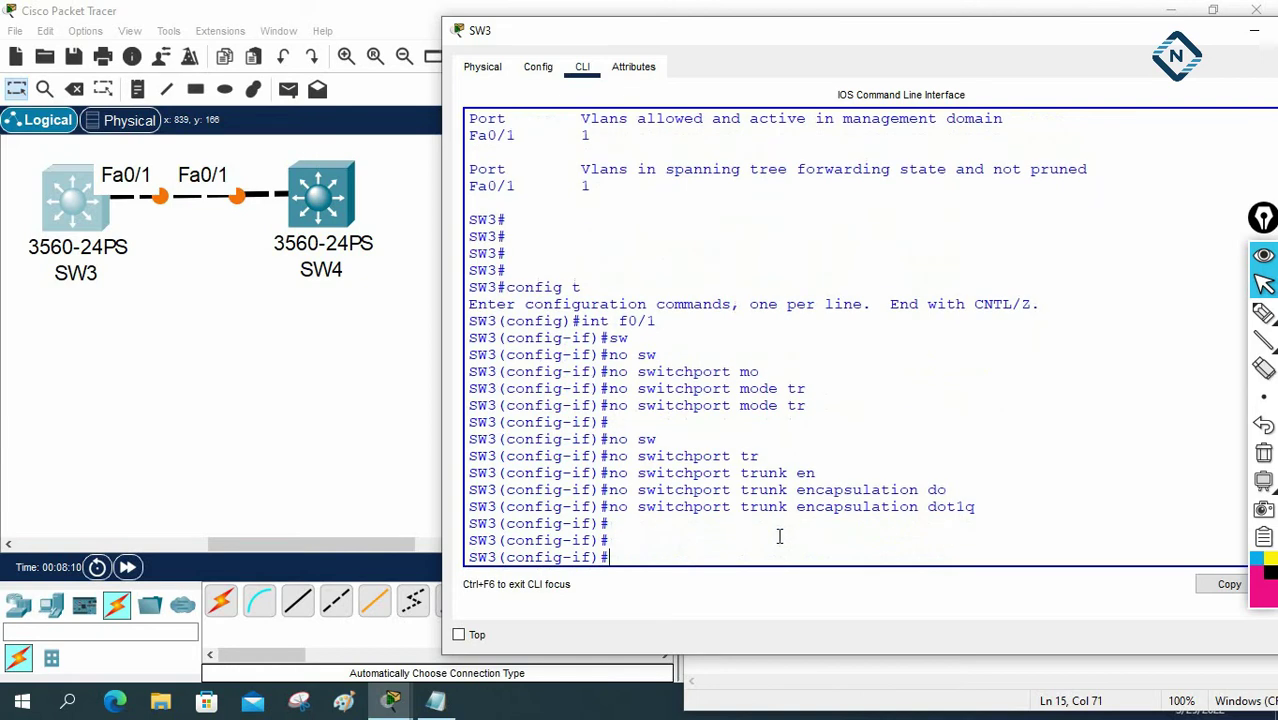
# Leave configuration mode on SW3 and check its trunk interfaces with sh int trunk.
pyautogui.hotkey('ctrl', 'z')
pyautogui.press('Return')
pyautogui.press('Return')
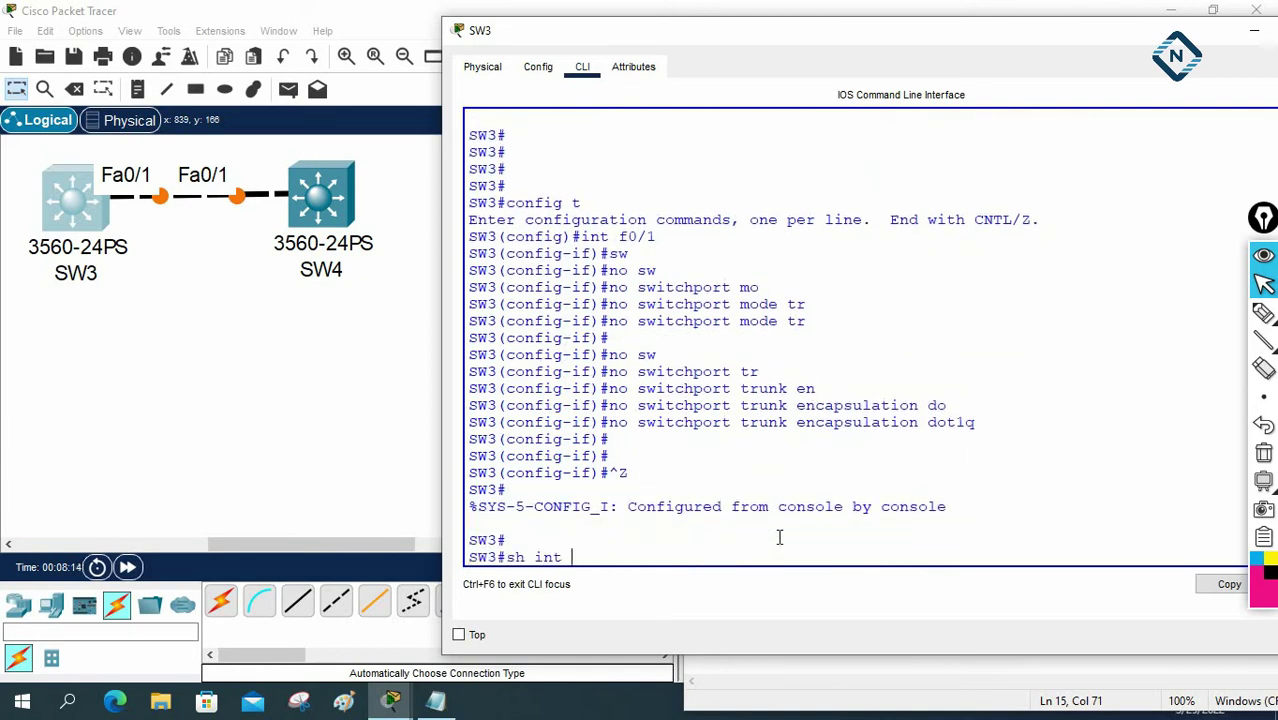
pyautogui.write('sh int tr')
pyautogui.press('Tab')
pyautogui.press('Return')
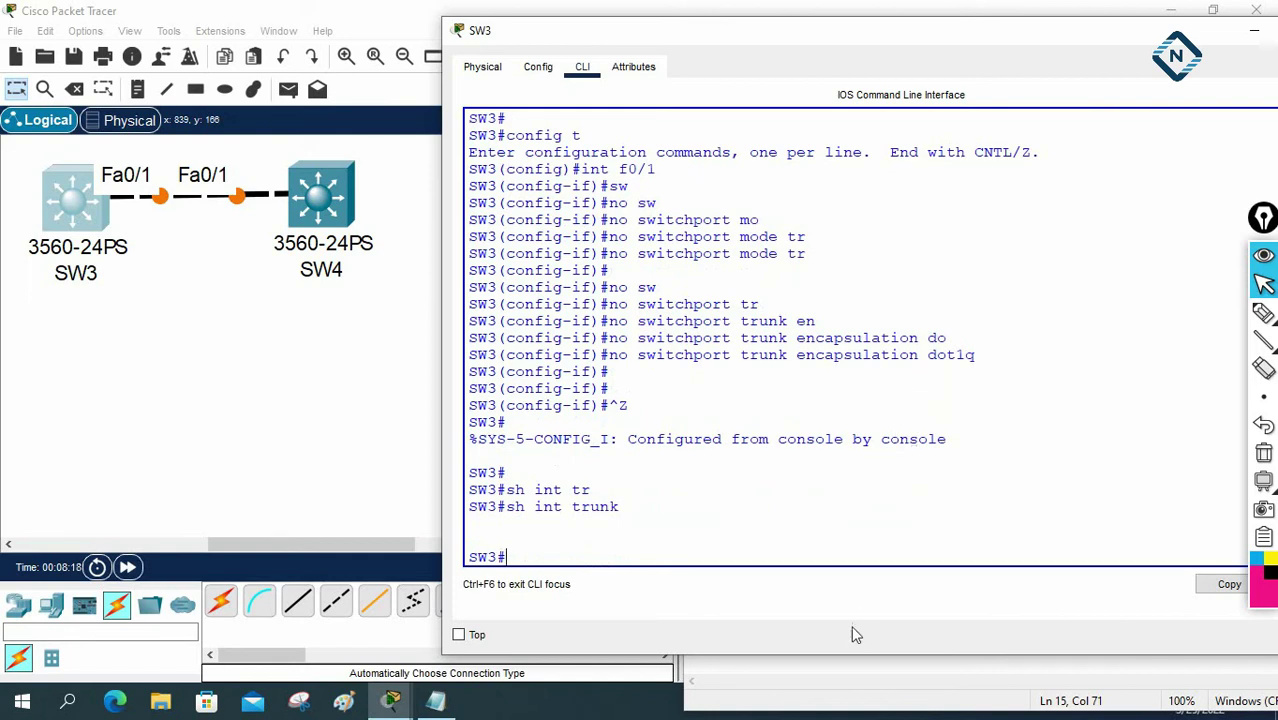
# In the Notepad note's Layer 3 section, move "no switchport mode trunk" onto its own line below the trunk removal heading.
pyautogui.click(852, 673)
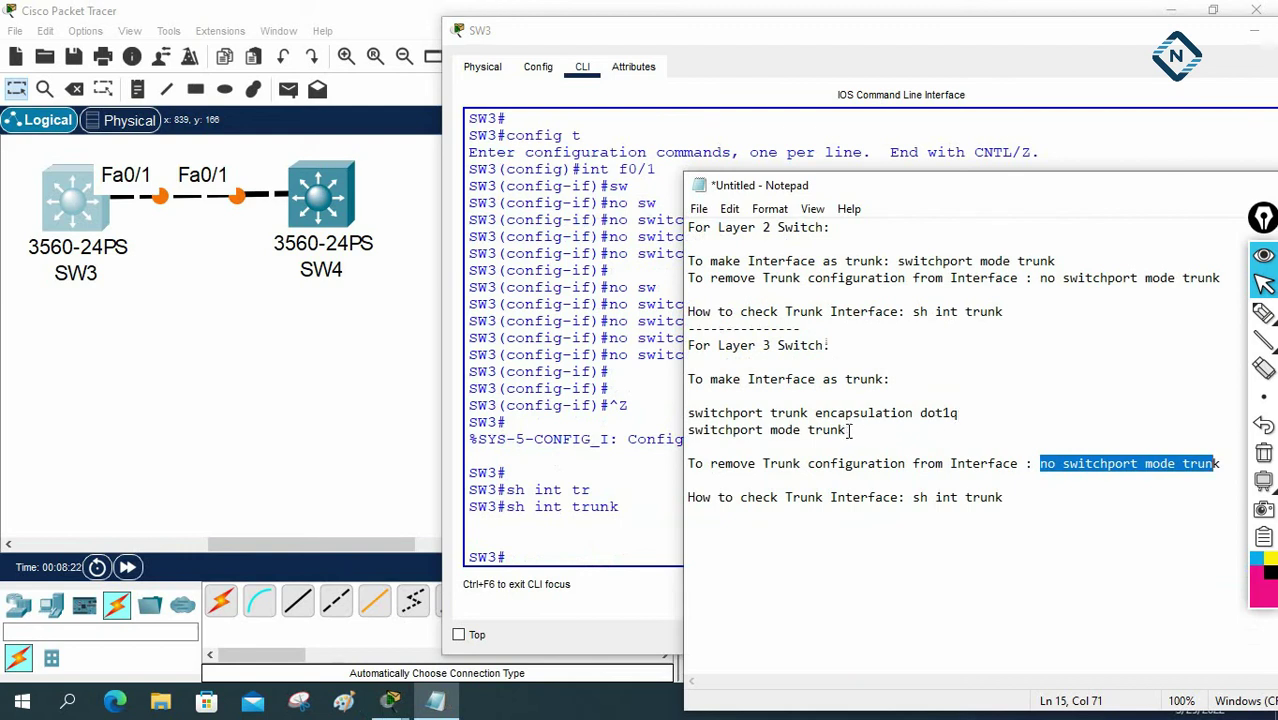
pyautogui.moveTo(1040, 278); pyautogui.dragTo(1220, 281)
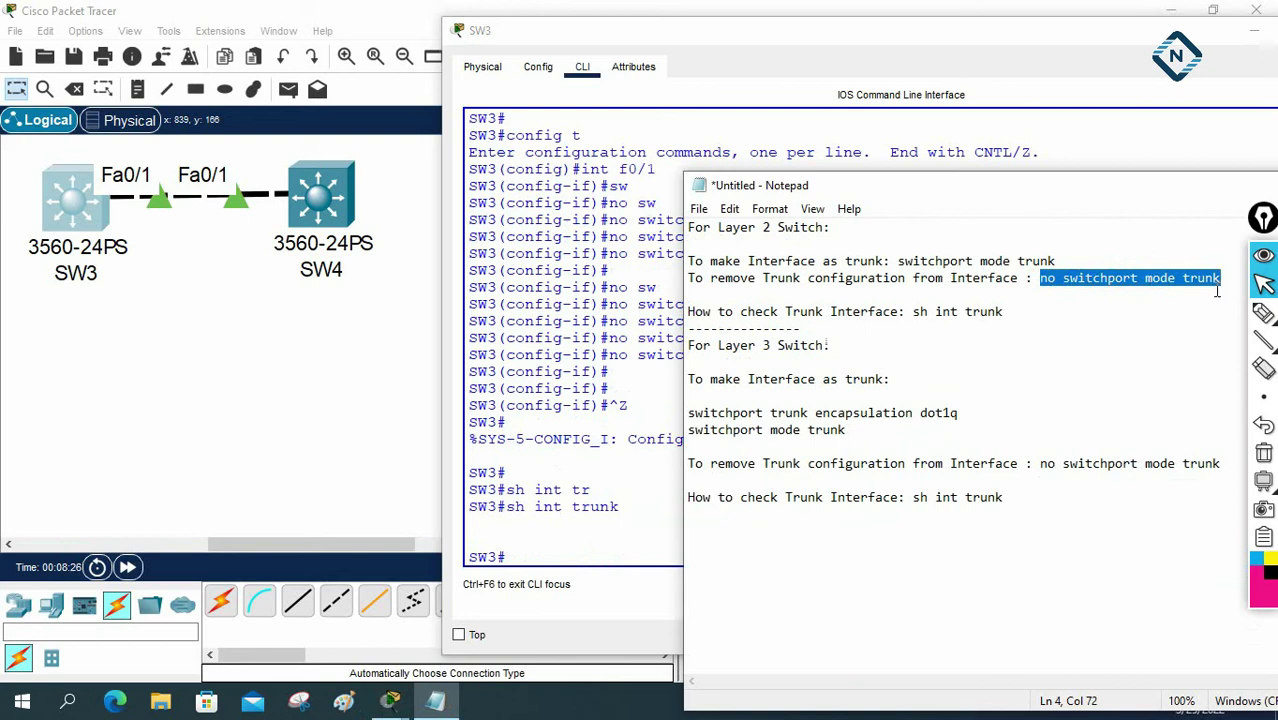
pyautogui.click(976, 468)
pyautogui.click(1040, 463)
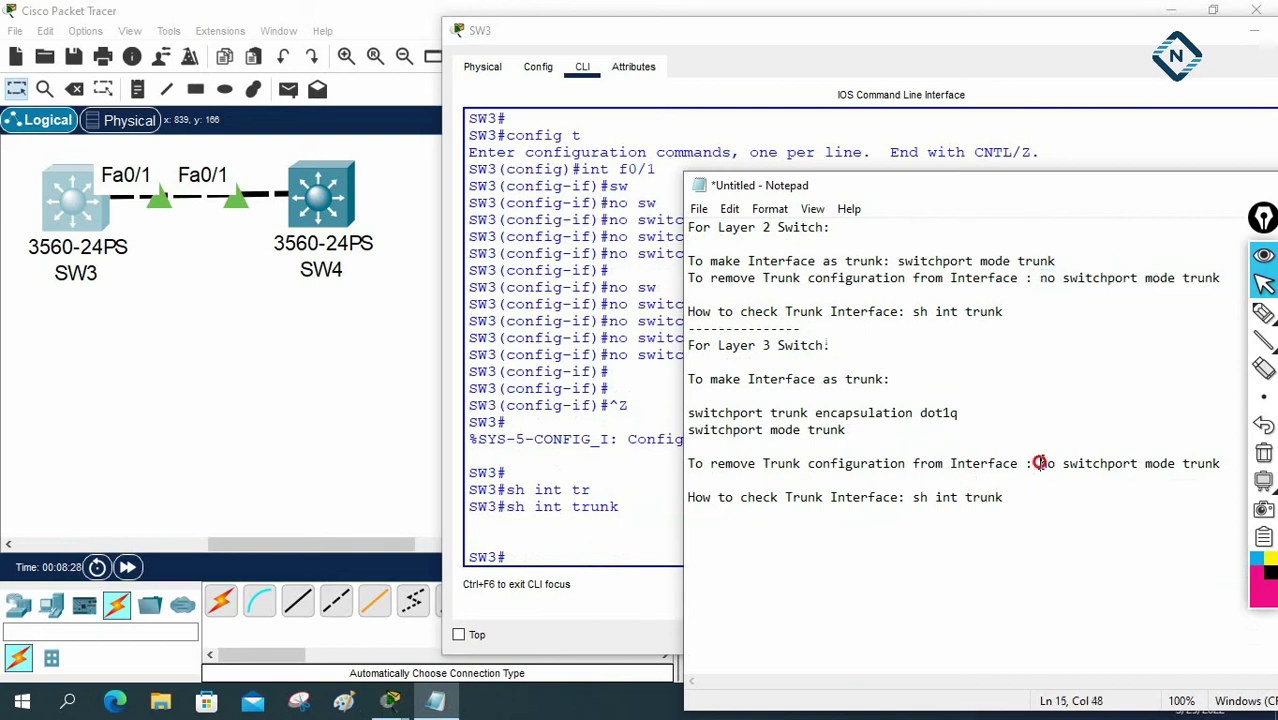
pyautogui.press('Return')
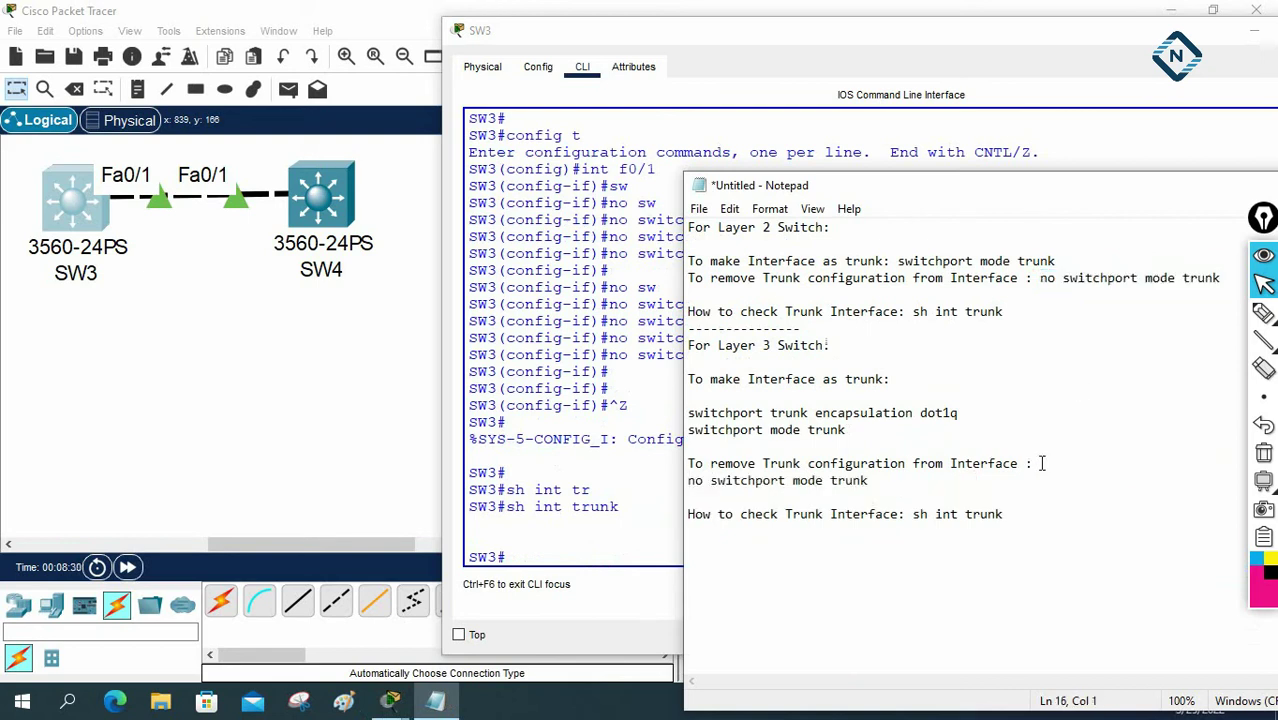
# Add "no switchport trunk encapsulation dot1q" below the Layer 3 removal command, followed by a blank line.
pyautogui.click(968, 412)
pyautogui.moveTo(968, 412); pyautogui.dragTo(677, 414)
pyautogui.hotkey('ctrl', 'c')
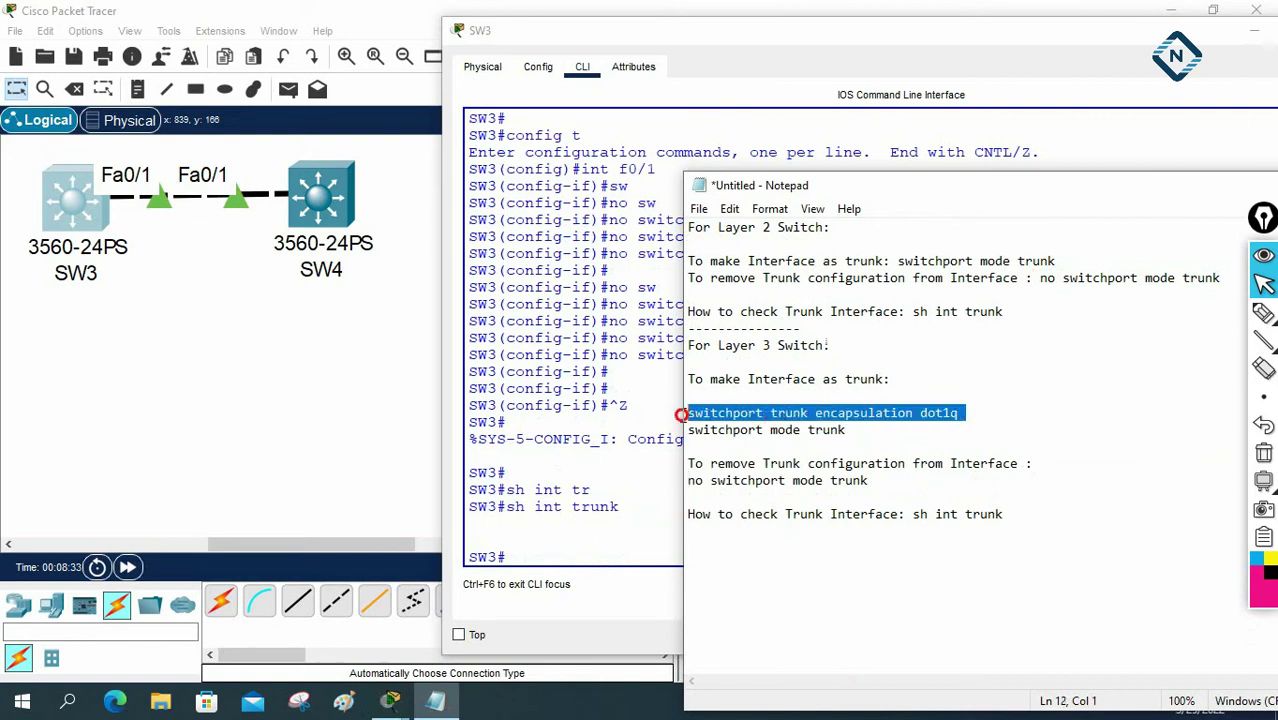
pyautogui.click(702, 497)
pyautogui.write('no')
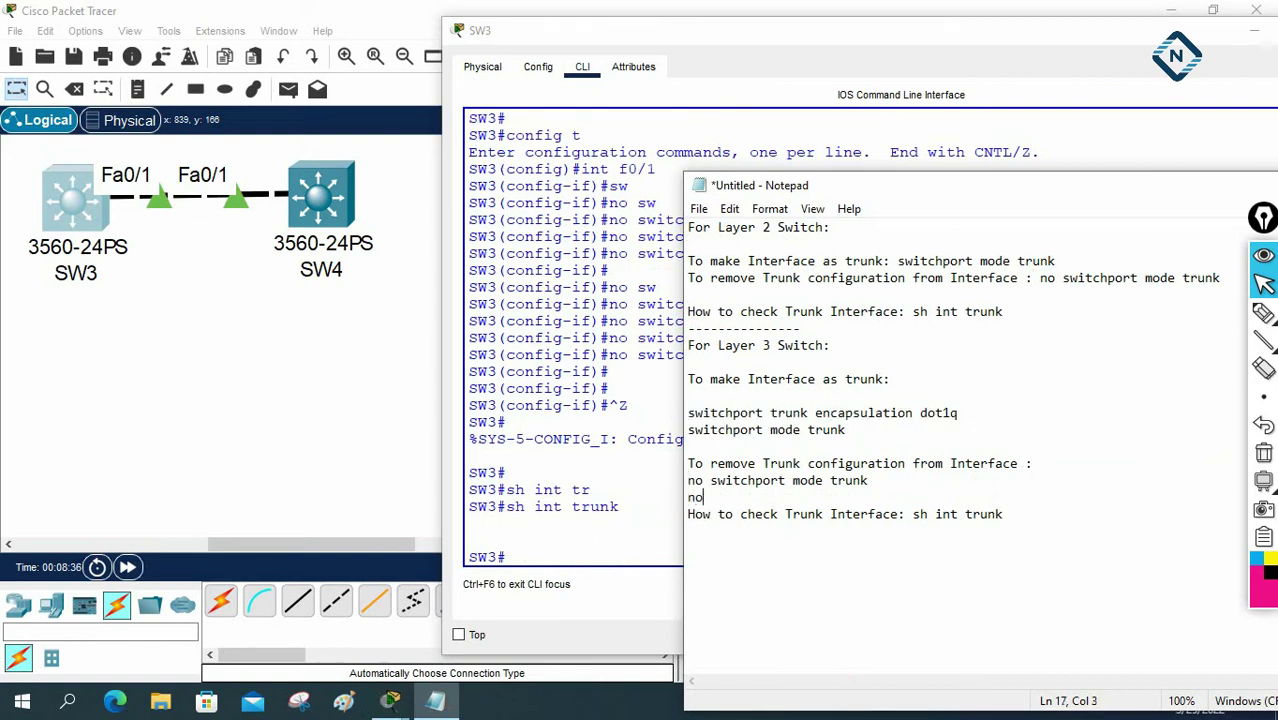
pyautogui.hotkey('ctrl', 'v')
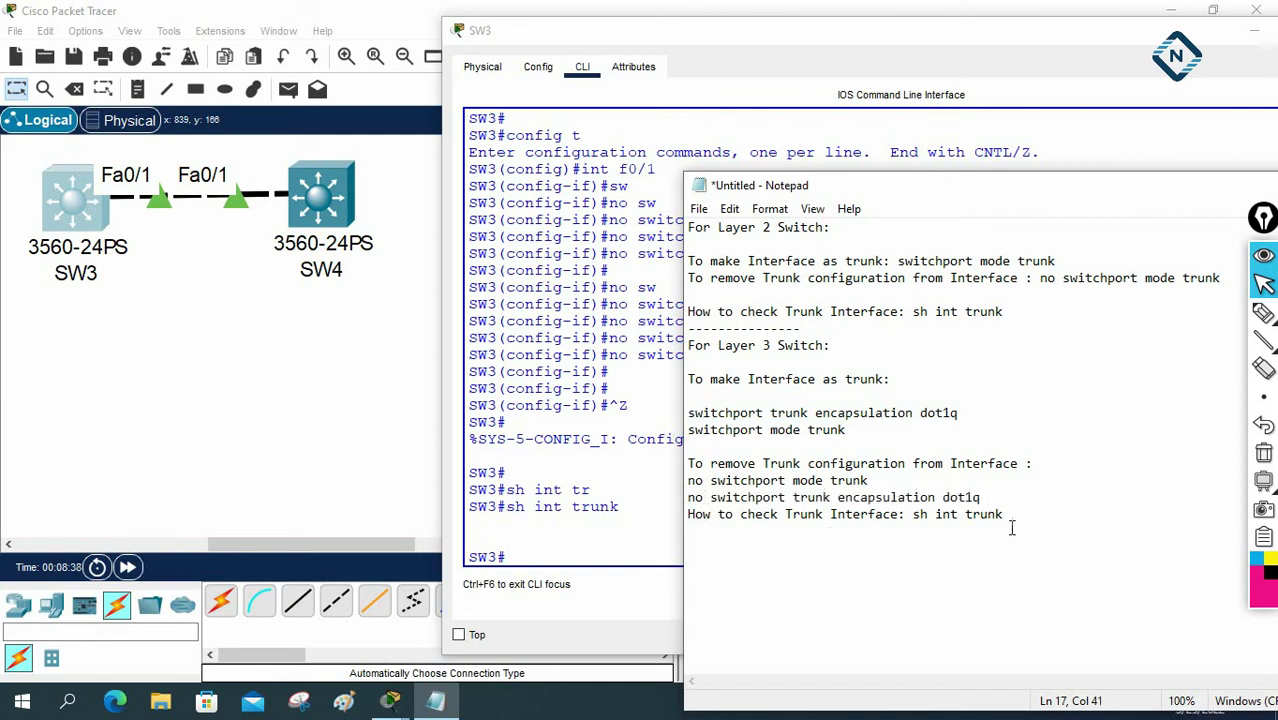
pyautogui.press('Return')
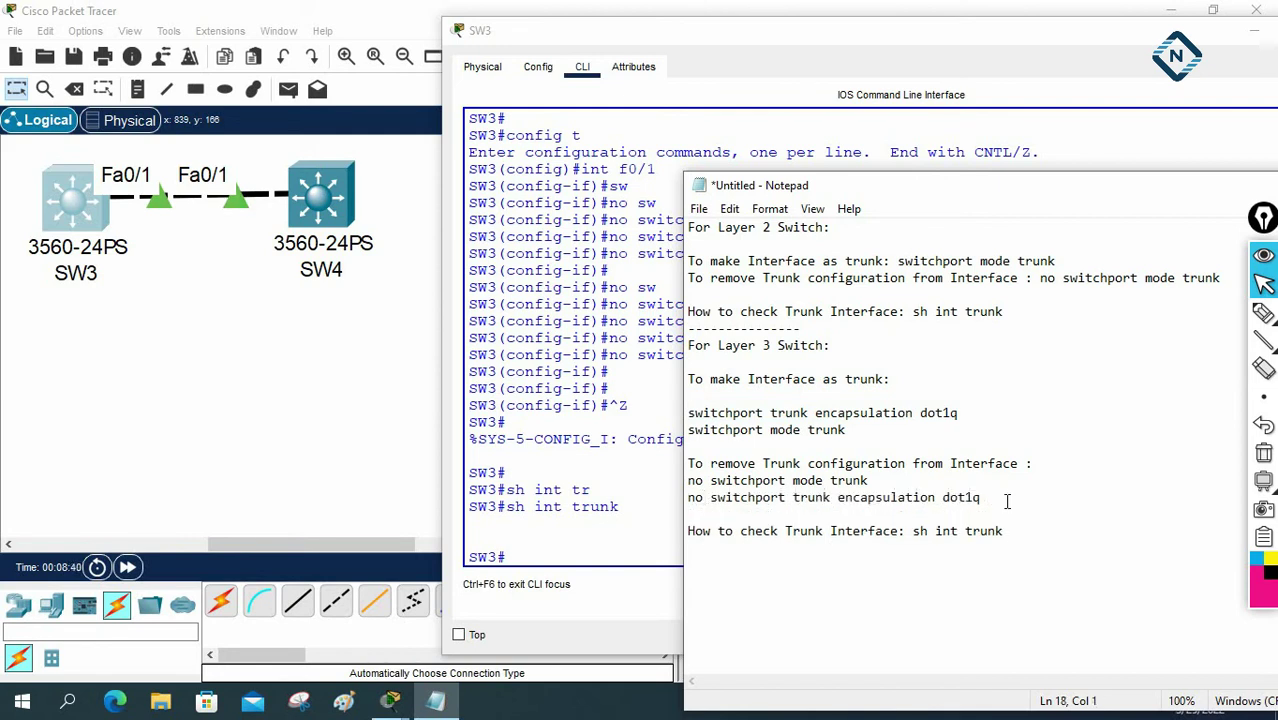
# Underline and tick the Layer 3 trunk setup and removal commands with the annotation pen, and clear all the marks.
pyautogui.click(1264, 313)
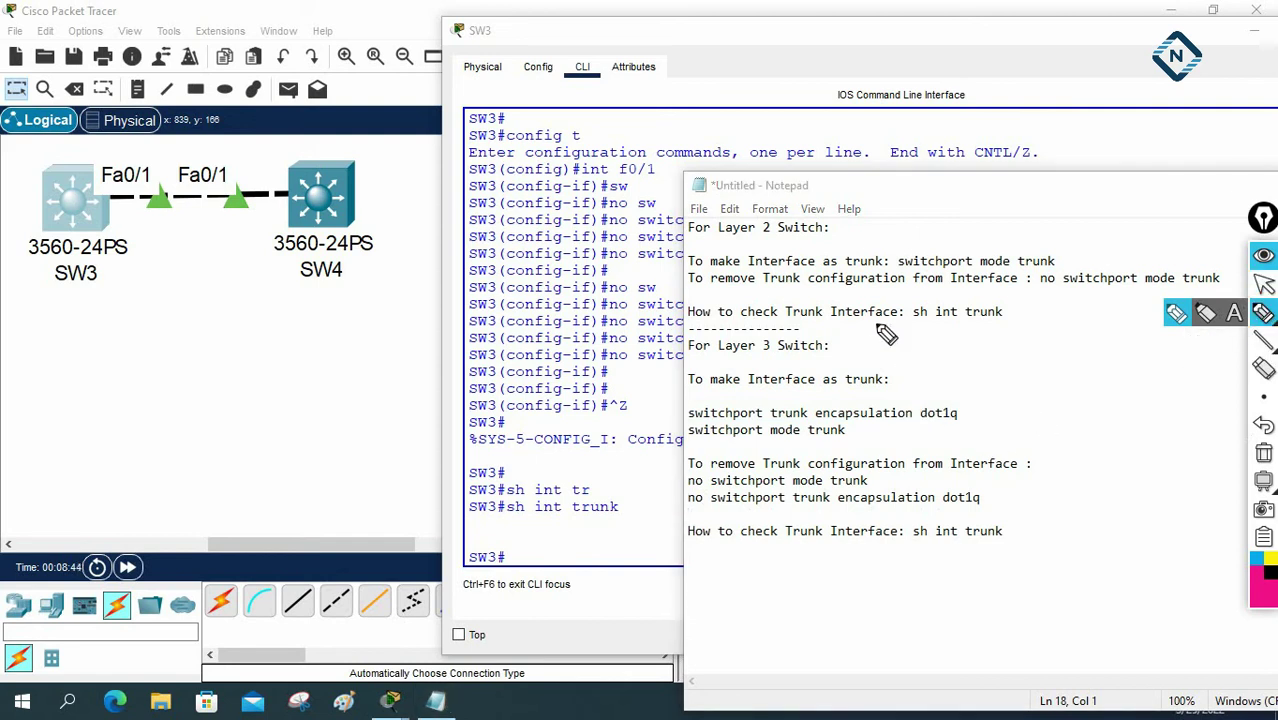
pyautogui.moveTo(688, 416)
pyautogui.mouseDown()
pyautogui.moveTo(878, 422)
pyautogui.moveTo(993, 390)
pyautogui.mouseUp()
pyautogui.moveTo(688, 436); pyautogui.dragTo(846, 436)
pyautogui.moveTo(1008, 400)
pyautogui.mouseDown()
pyautogui.moveTo(1018, 438)
pyautogui.moveTo(1058, 392)
pyautogui.mouseUp()
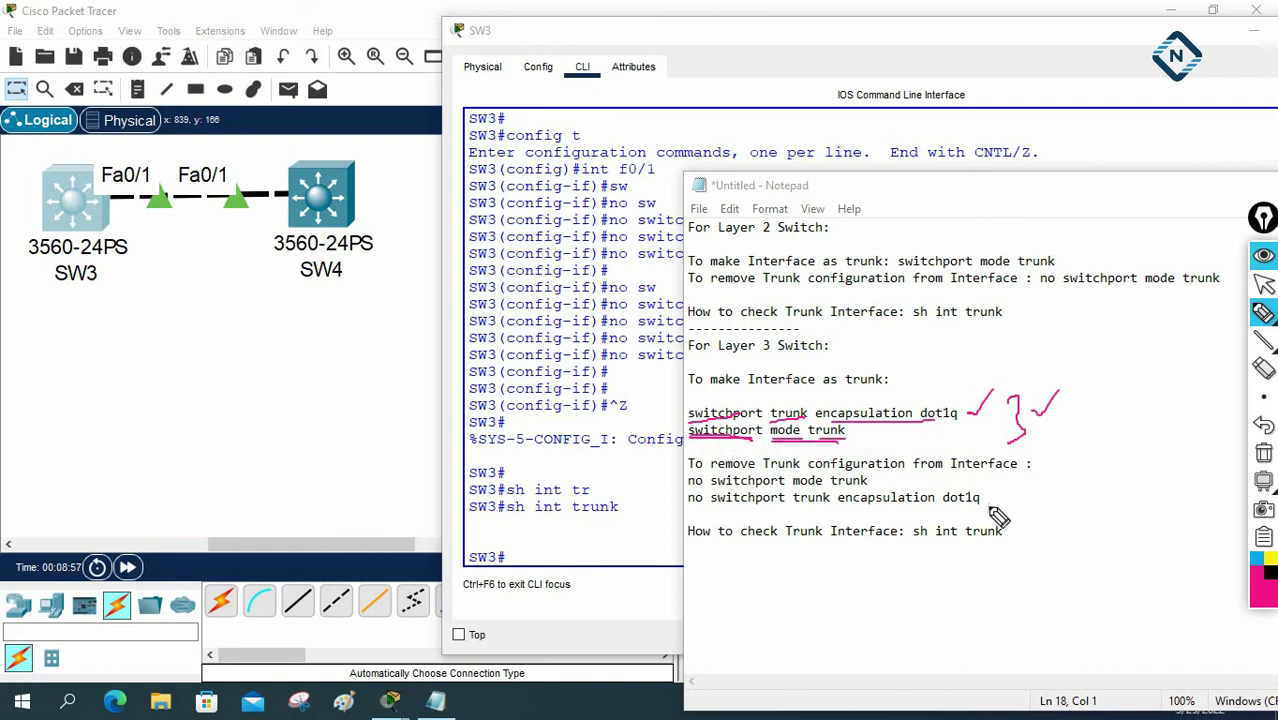
pyautogui.moveTo(871, 479); pyautogui.dragTo(894, 467)
pyautogui.moveTo(974, 413); pyautogui.dragTo(959, 413)
pyautogui.moveTo(987, 505); pyautogui.dragTo(1017, 490)
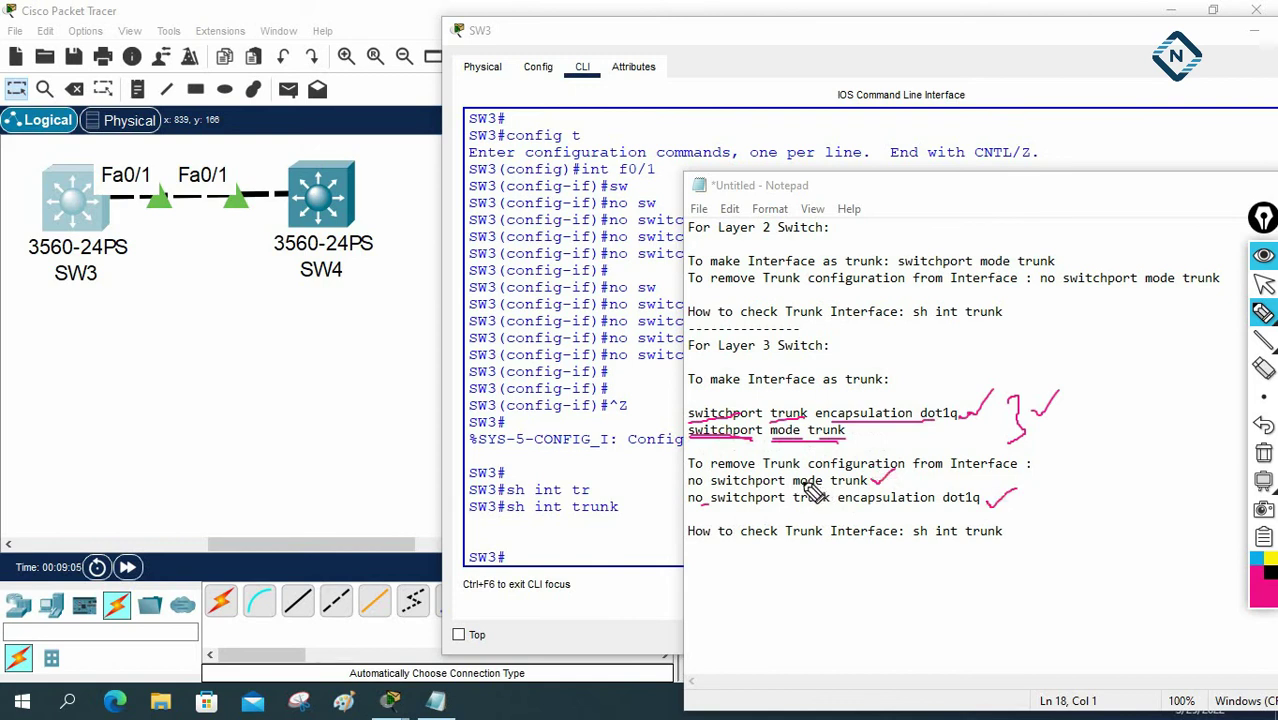
pyautogui.click(1263, 453)
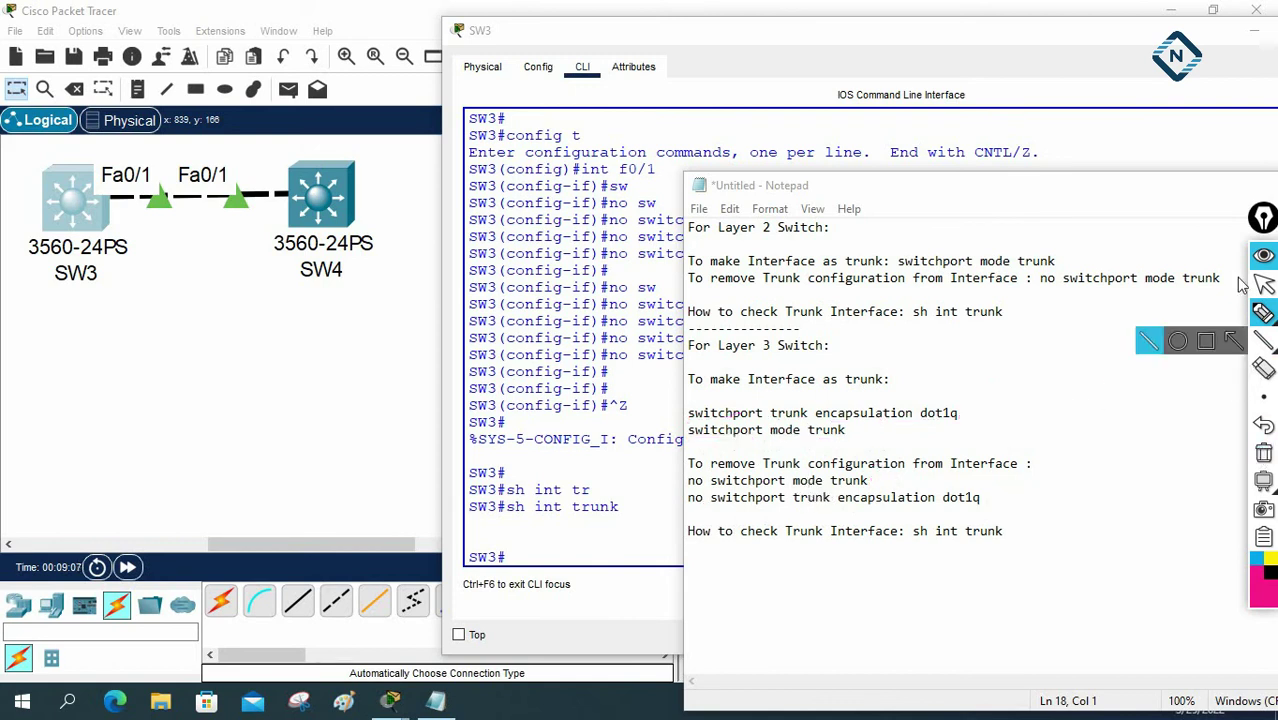
pyautogui.click(1263, 285)
# Return to the SW3 command line and enter configuration mode for interface f0/1.
pyautogui.click(542, 457)
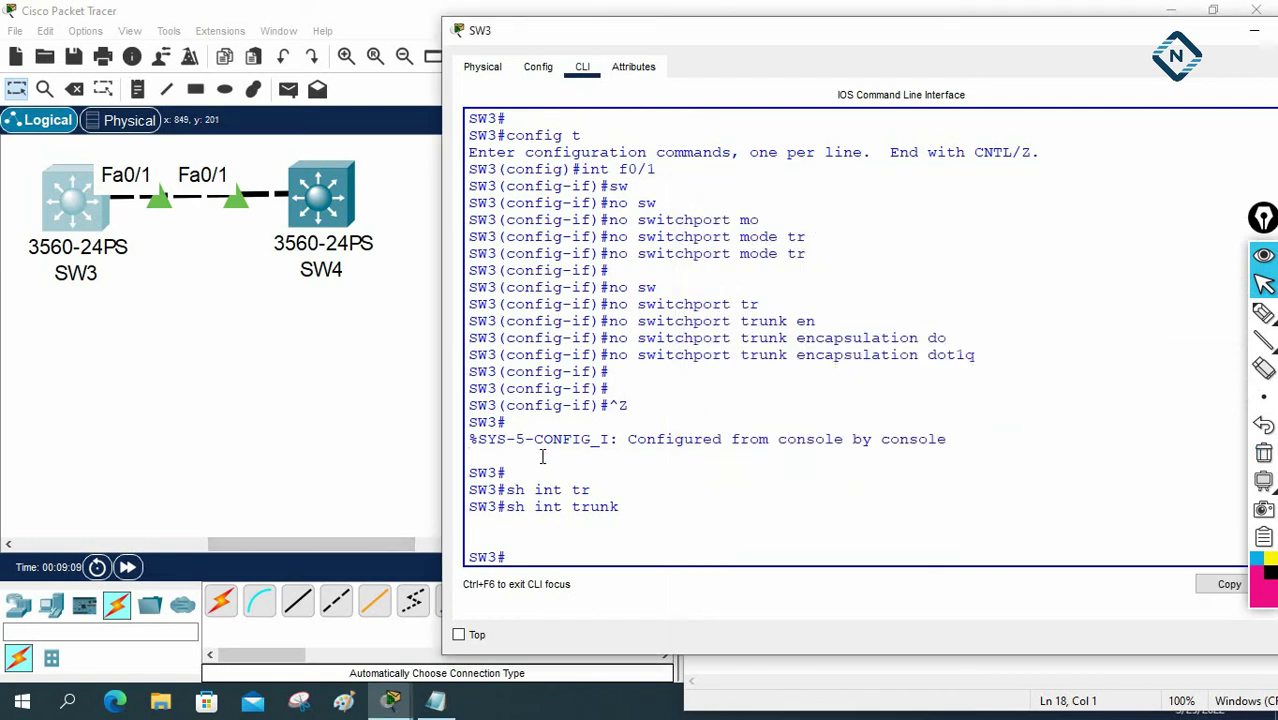
pyautogui.write('config t')
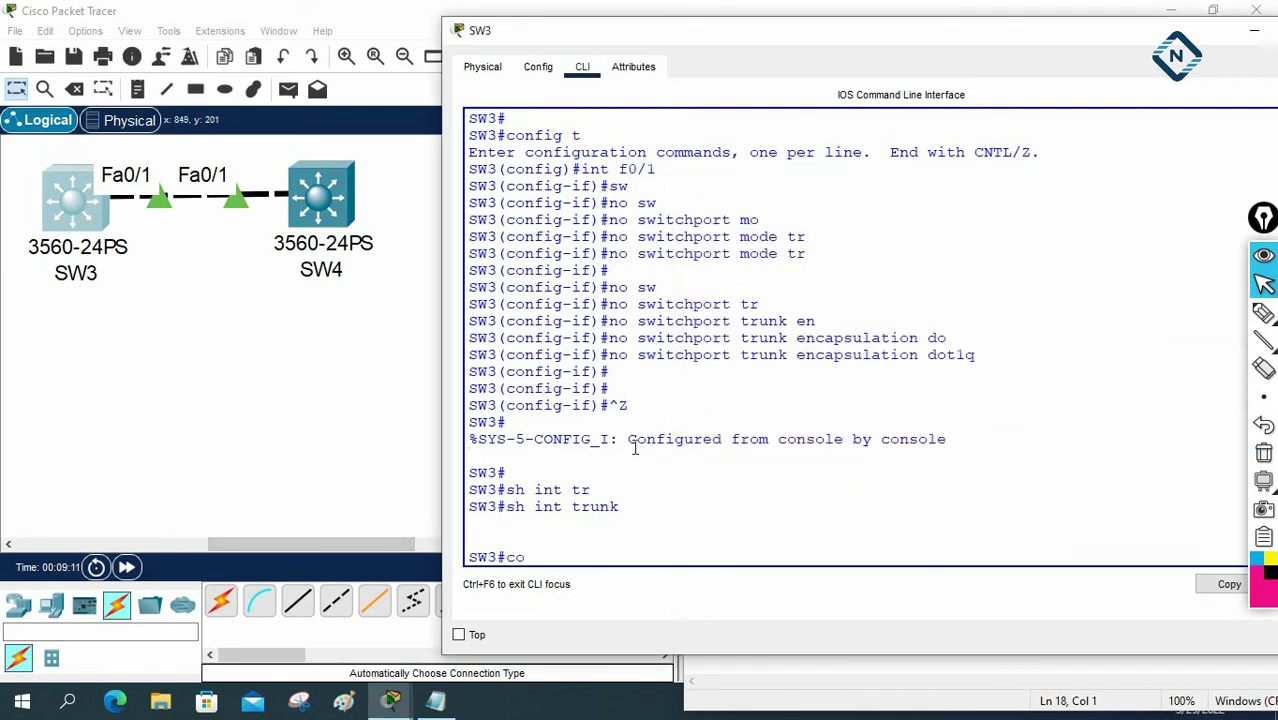
pyautogui.press('Return')
pyautogui.write('int f0/1')
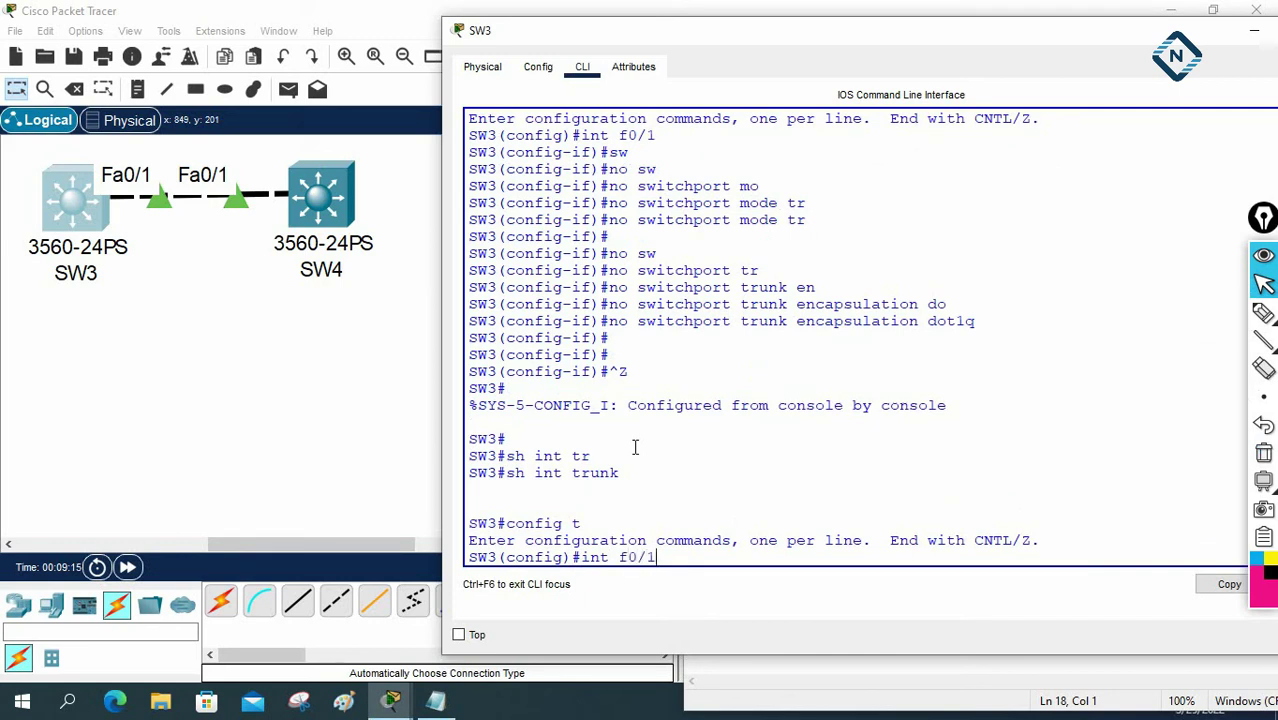
pyautogui.press('Return')
# Set interface f0/1 on SW3 to access mode with switchport mode access.
pyautogui.write('sw')
pyautogui.press('Tab')
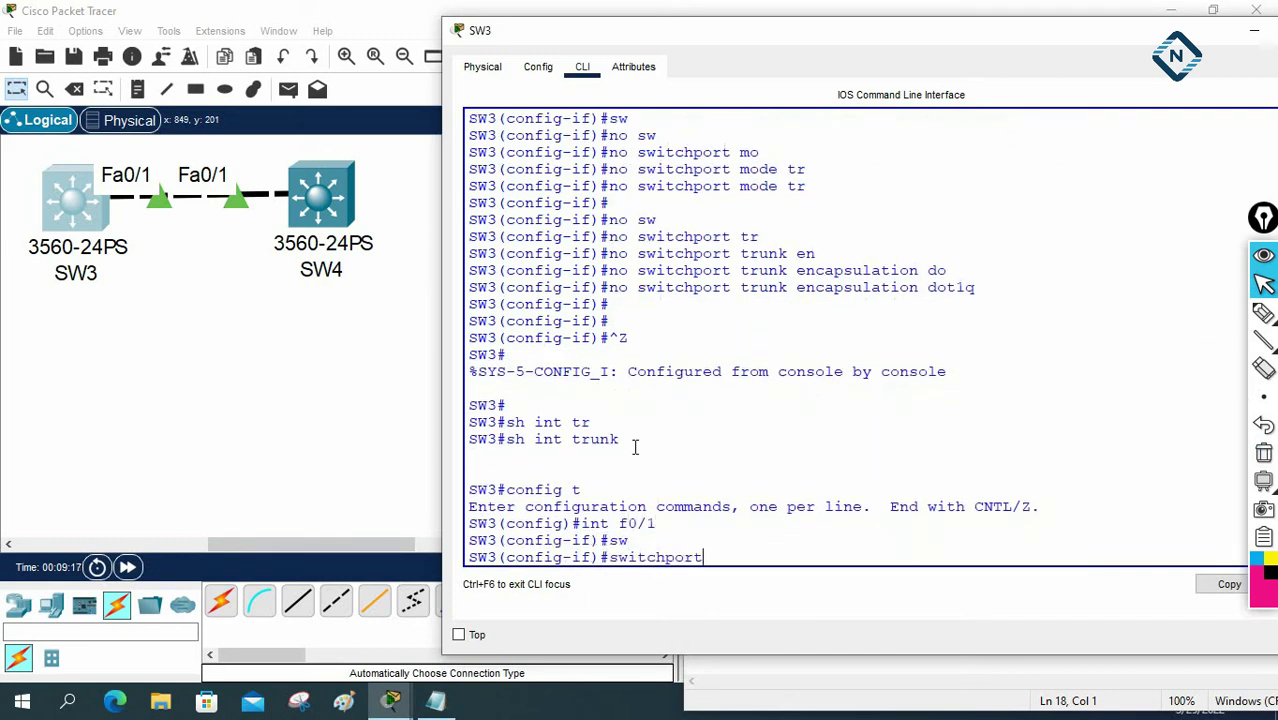
pyautogui.write('mo')
pyautogui.press('Tab')
pyautogui.write('a')
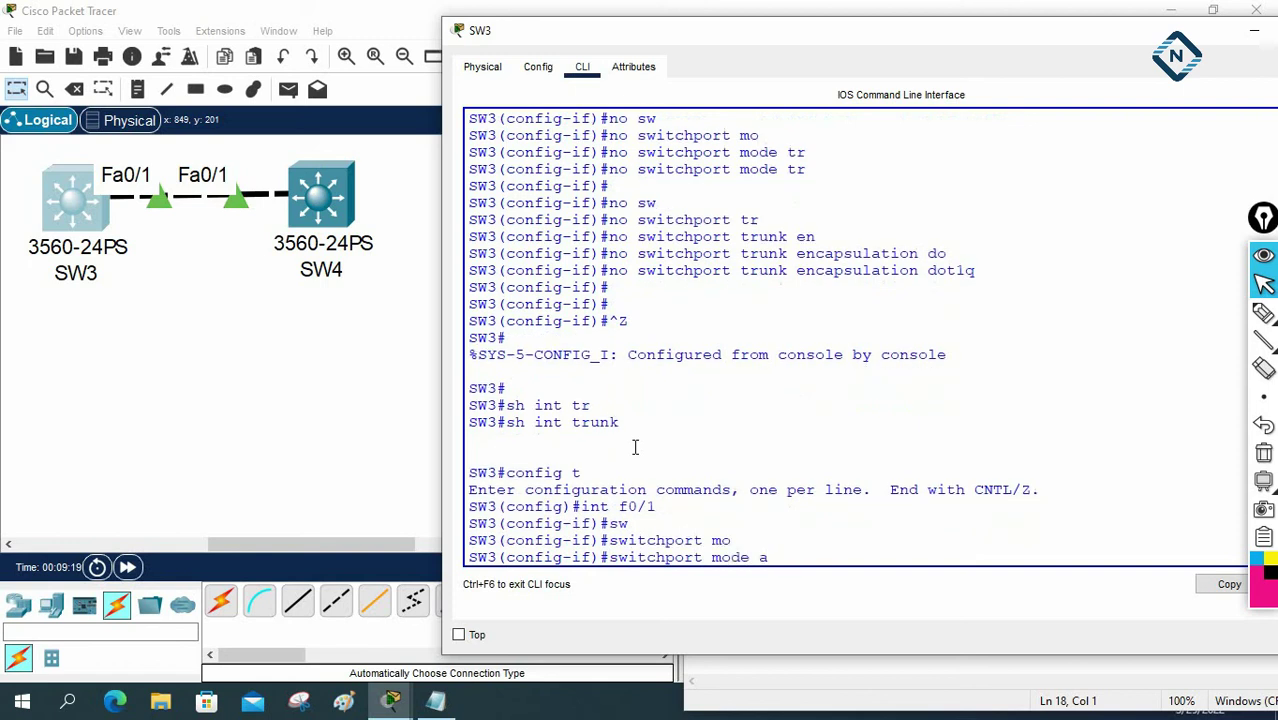
pyautogui.write('cc')
pyautogui.press('Tab')
pyautogui.press('Return')
# Assign SW3's f0/1 to VLAN 1 with switchport access vlan 1 and leave configuration mode.
pyautogui.write('sw')
pyautogui.press('Tab')
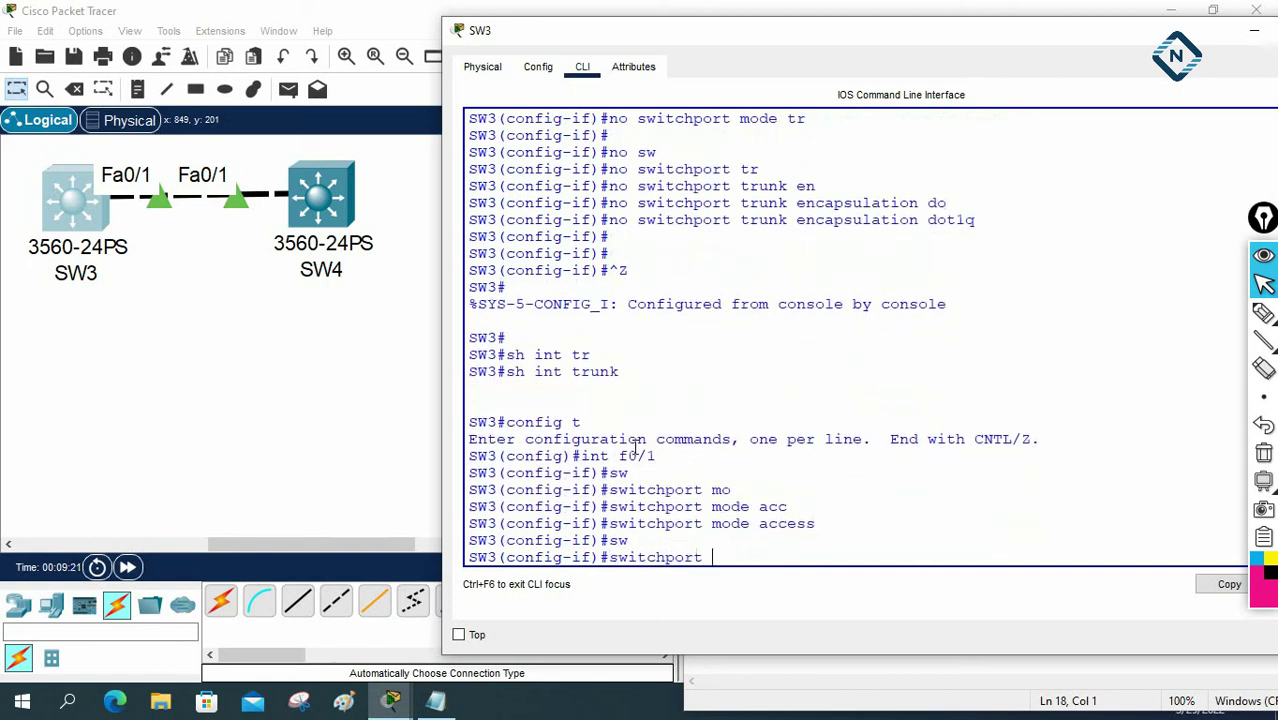
pyautogui.write('acc')
pyautogui.press('Tab')
pyautogui.write('vl')
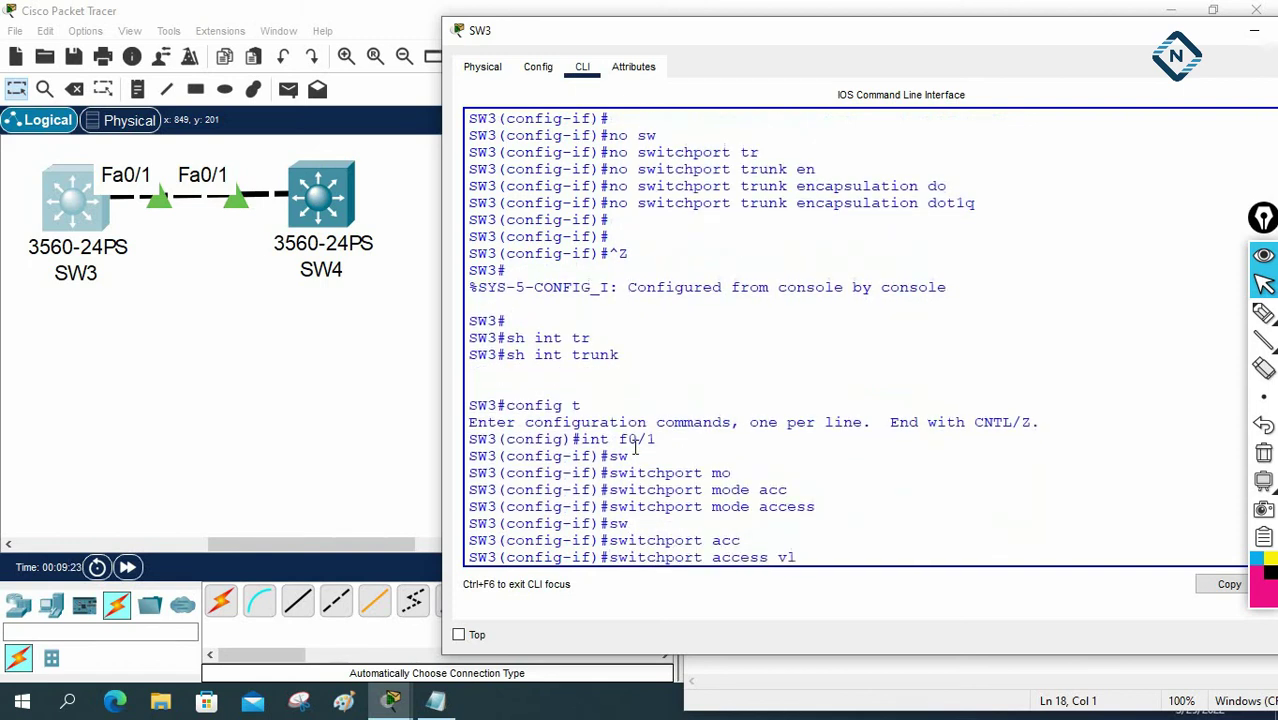
pyautogui.write('an 1')
pyautogui.press('Return')
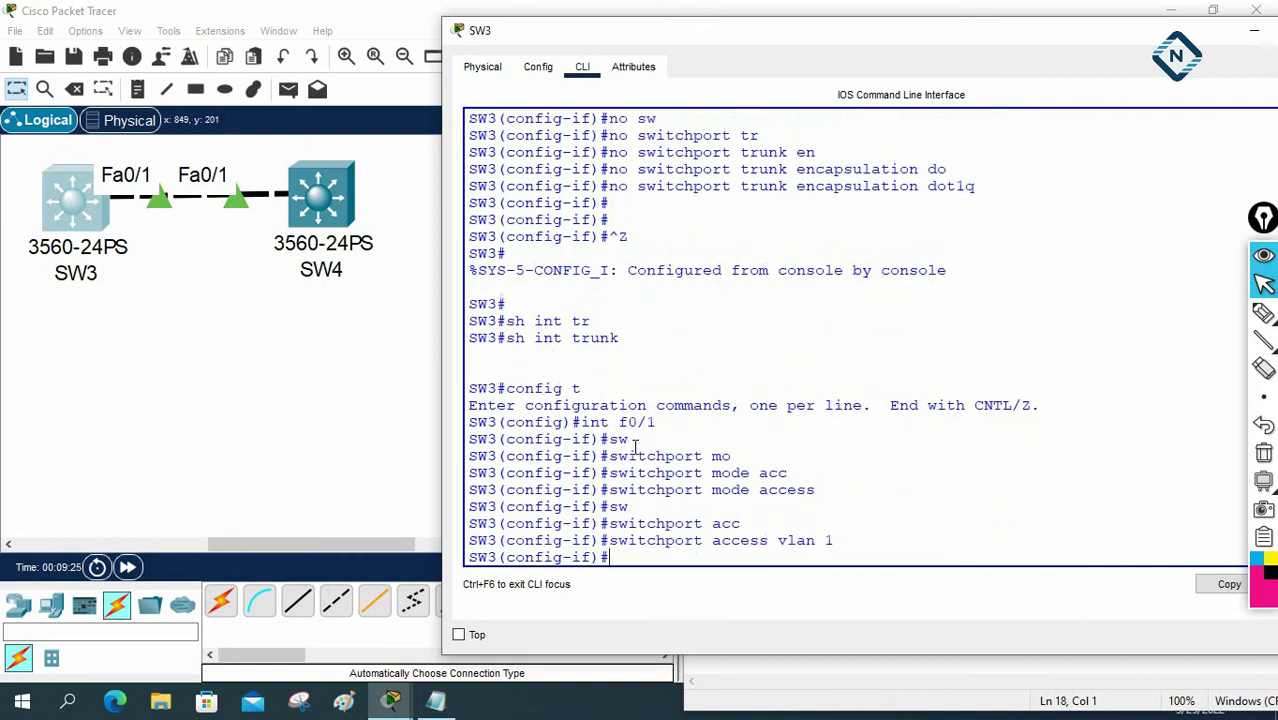
pyautogui.press('Return')
pyautogui.press('Return')
pyautogui.hotkey('ctrl', 'z')
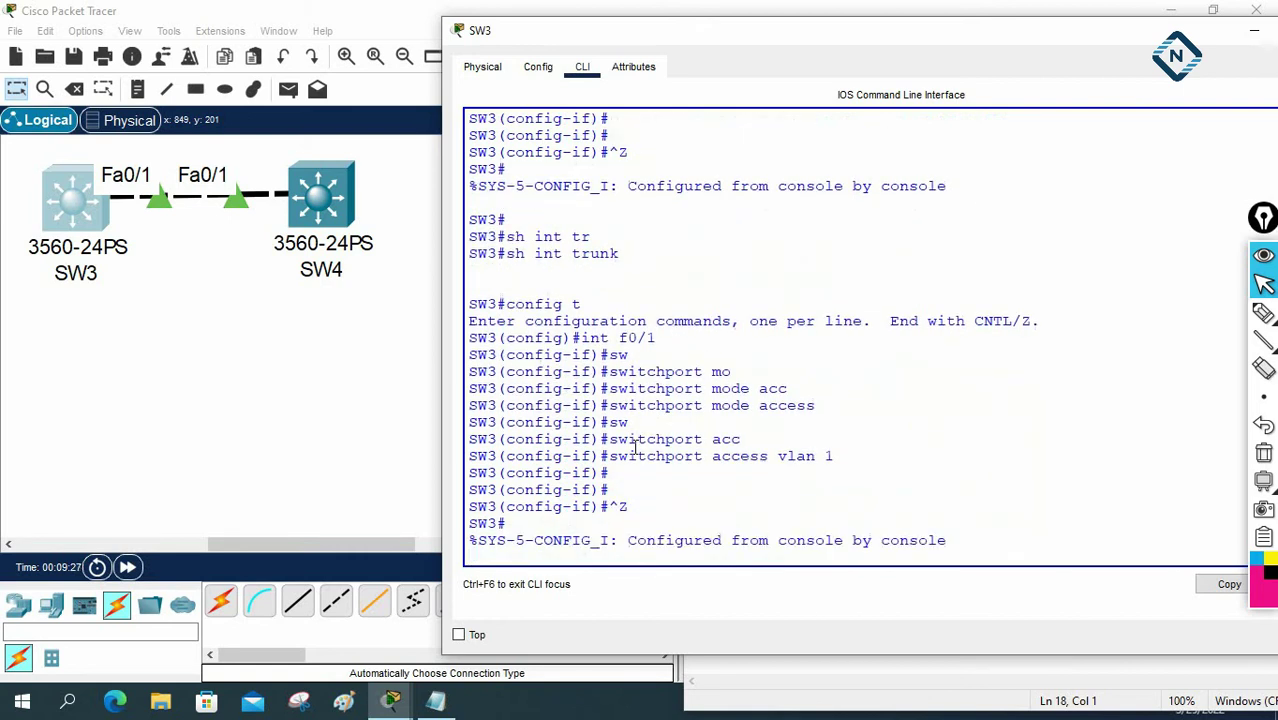
pyautogui.press('Return')
pyautogui.press('Return')
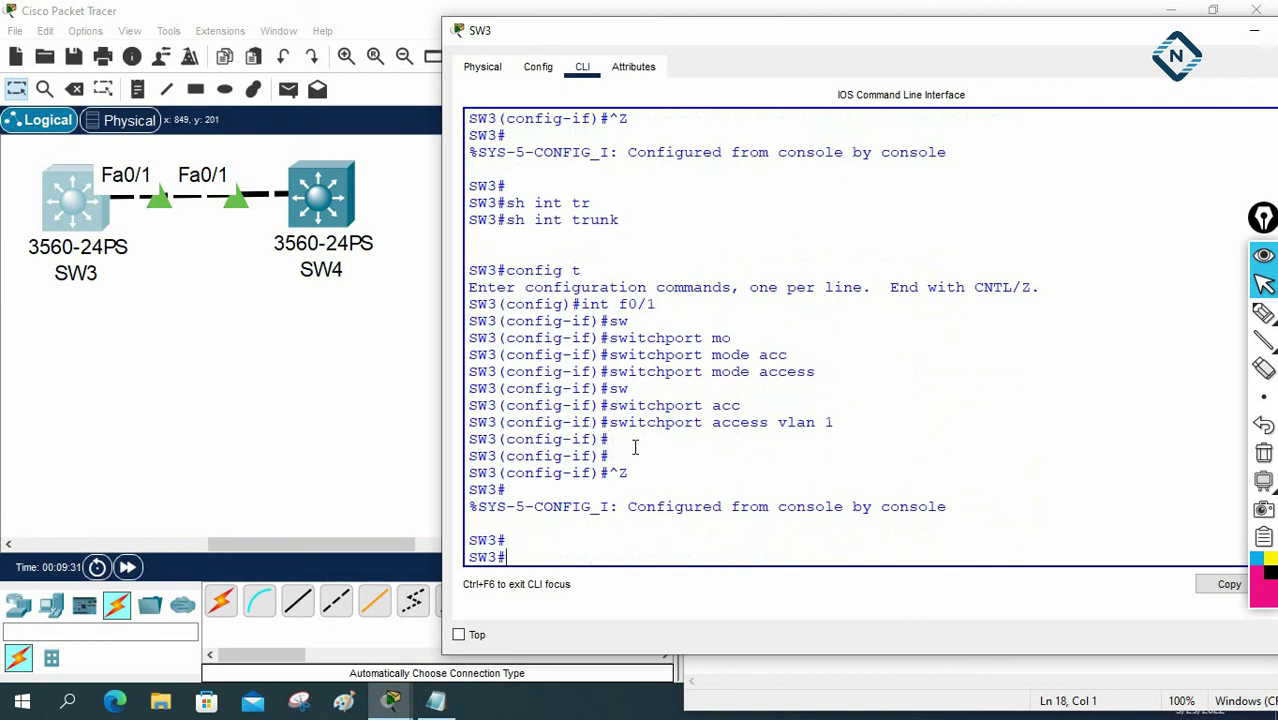
# Put away the SW3 window and move the Notepad note to the middle of the screen.
pyautogui.moveTo(1040, 32); pyautogui.dragTo(799, 90)
pyautogui.click(1098, 88)
pyautogui.moveTo(1075, 188); pyautogui.dragTo(795, 126)
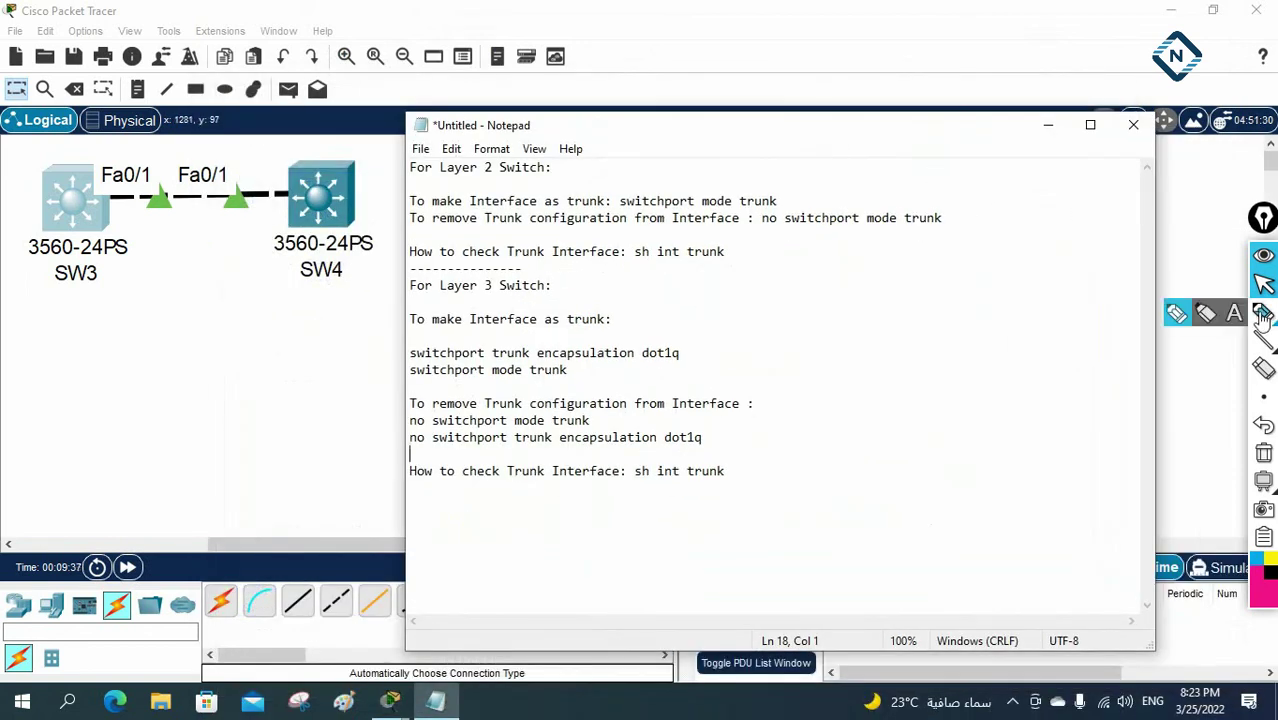
# With the annotation pen, mark out the Layer 2 and Layer 3 sections, tick both Layer 3 setup commands and write "Trunk" beside them.
pyautogui.click(1176, 313)
pyautogui.moveTo(408, 258)
pyautogui.mouseDown()
pyautogui.moveTo(762, 256)
pyautogui.moveTo(838, 231)
pyautogui.moveTo(792, 188)
pyautogui.moveTo(503, 191)
pyautogui.moveTo(440, 166)
pyautogui.mouseUp()
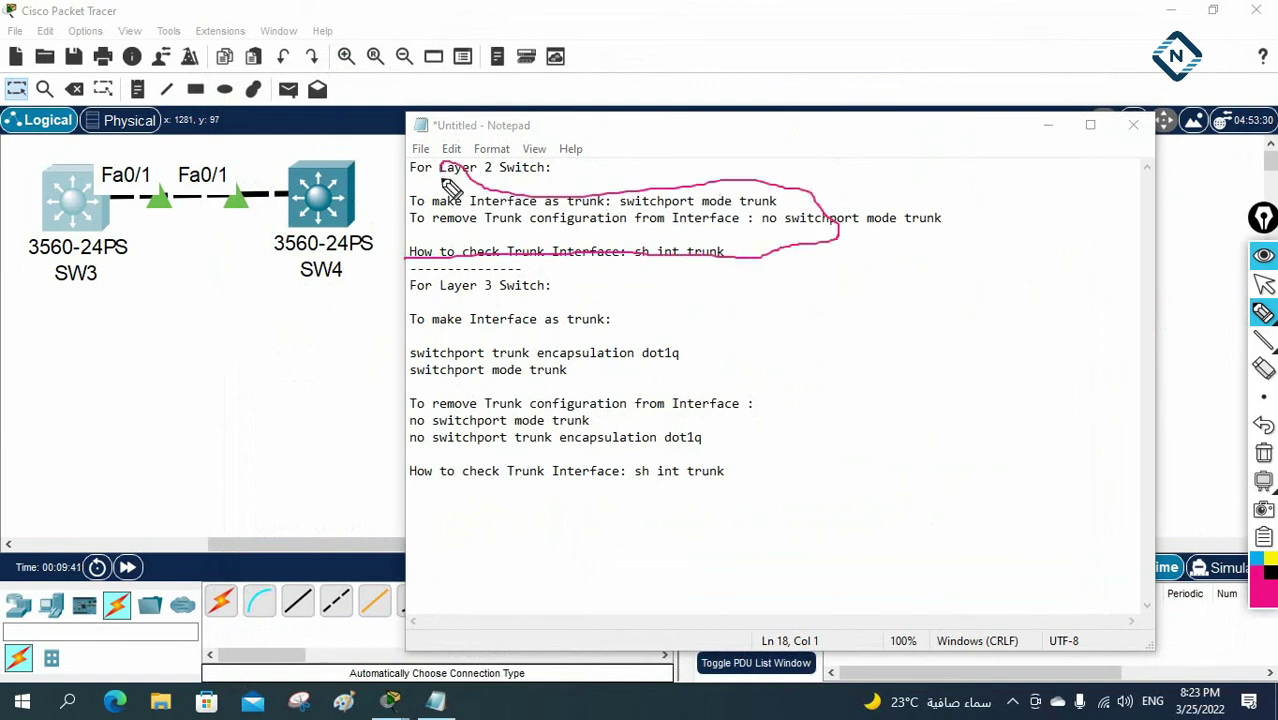
pyautogui.moveTo(555, 276)
pyautogui.mouseDown()
pyautogui.moveTo(710, 303)
pyautogui.moveTo(815, 378)
pyautogui.moveTo(720, 493)
pyautogui.mouseUp()
pyautogui.moveTo(712, 336); pyautogui.dragTo(682, 356)
pyautogui.moveTo(568, 370); pyautogui.dragTo(604, 362)
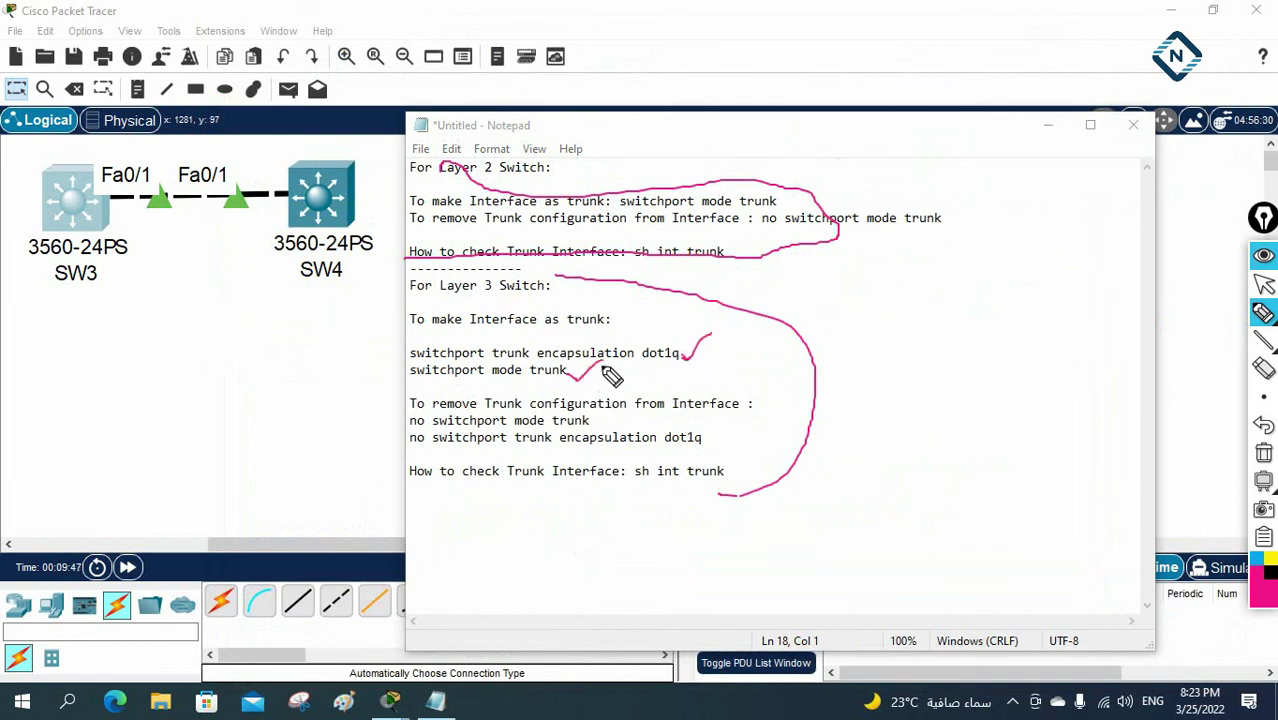
pyautogui.moveTo(702, 356)
pyautogui.mouseDown()
pyautogui.moveTo(726, 341)
pyautogui.moveTo(717, 372)
pyautogui.moveTo(820, 340)
pyautogui.mouseUp()
# Circle the Layer 3 trunk removal commands, underline the "no" in each, and clear all annotation marks.
pyautogui.moveTo(590, 420)
pyautogui.mouseDown()
pyautogui.moveTo(735, 432)
pyautogui.moveTo(588, 456)
pyautogui.mouseUp()
pyautogui.moveTo(427, 425); pyautogui.dragTo(408, 425)
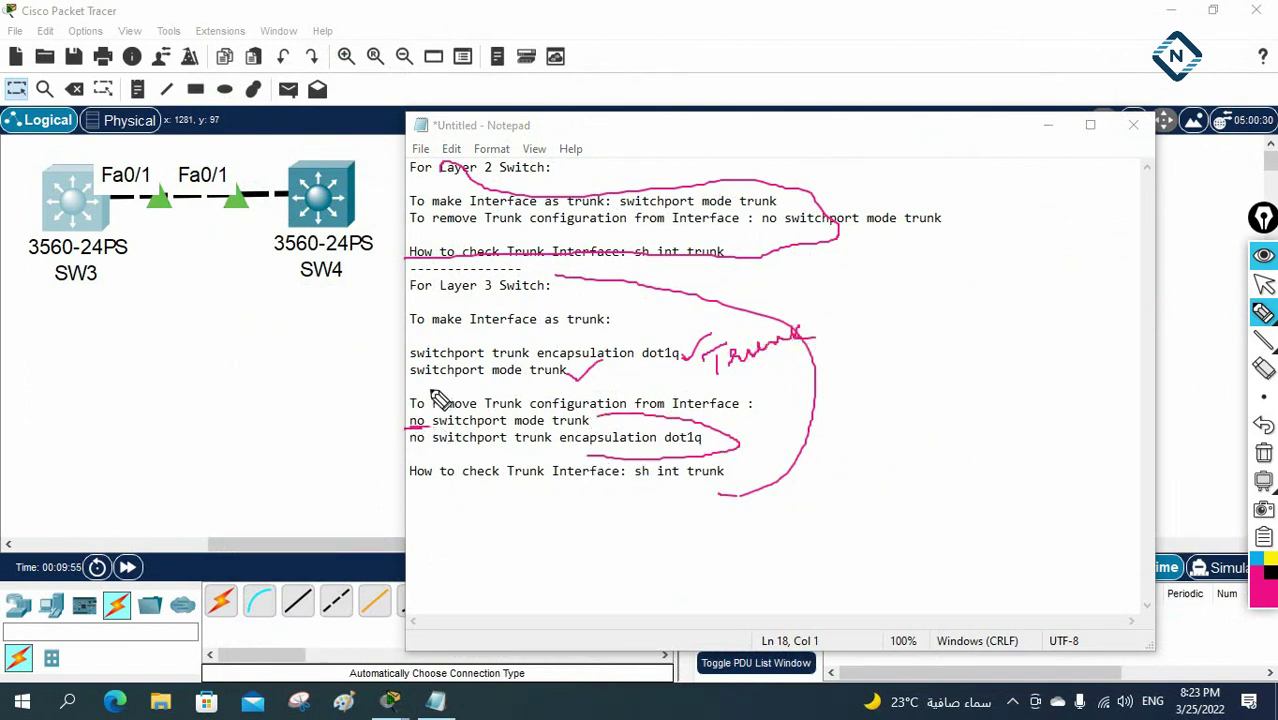
pyautogui.moveTo(427, 442); pyautogui.dragTo(408, 442)
pyautogui.click(1264, 452)
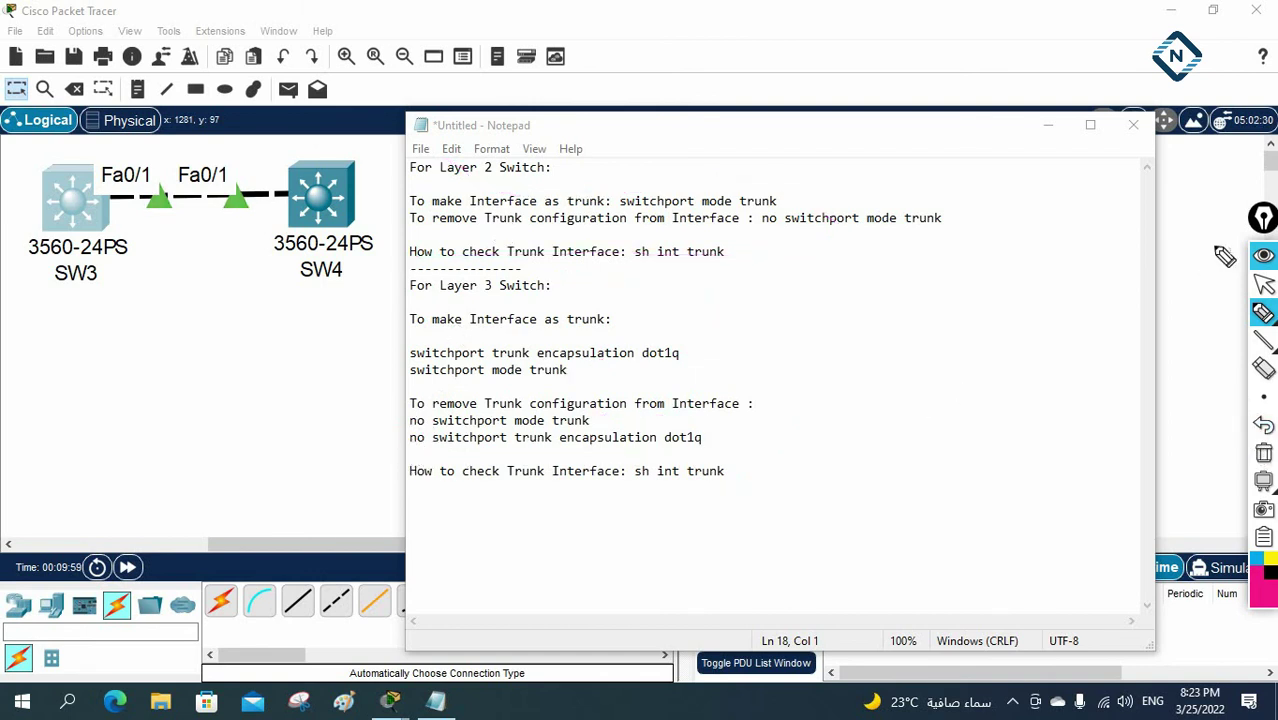
# Leave the annotation pen and briefly highlight the two Layer 3 trunk setup commands in the note.
pyautogui.click(1263, 284)
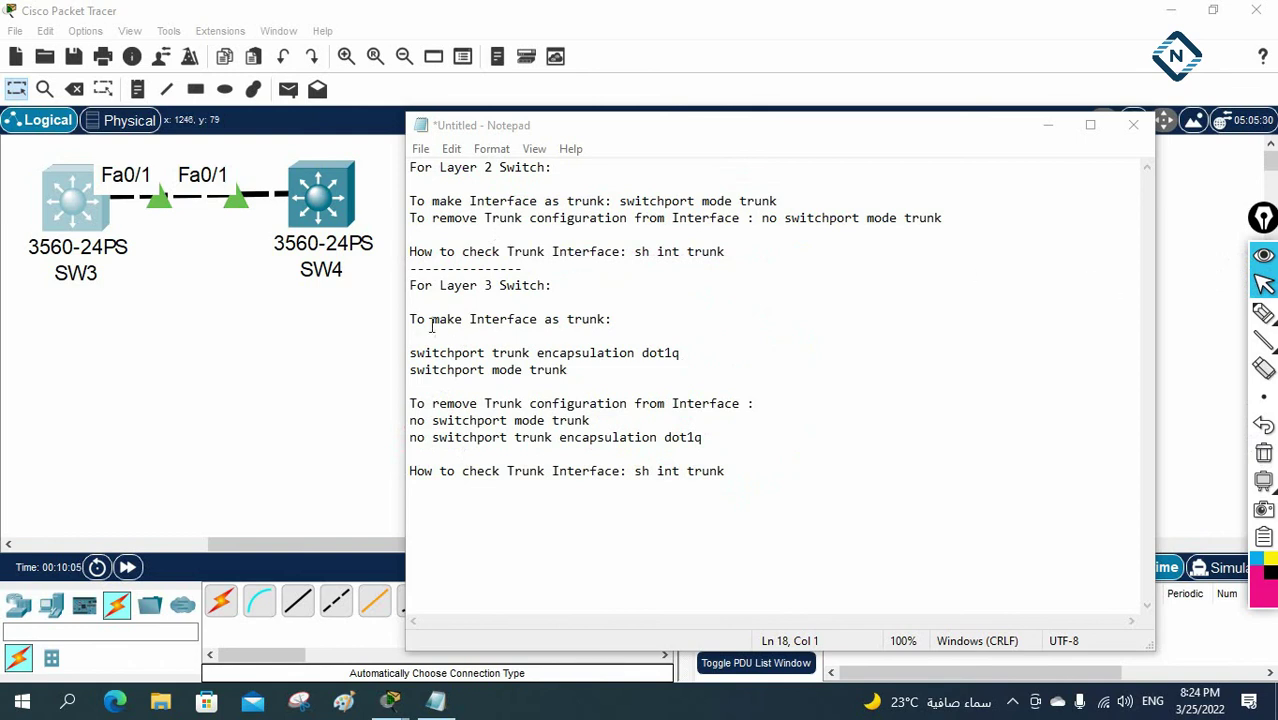
pyautogui.moveTo(410, 353); pyautogui.dragTo(571, 378)
pyautogui.click(675, 297)
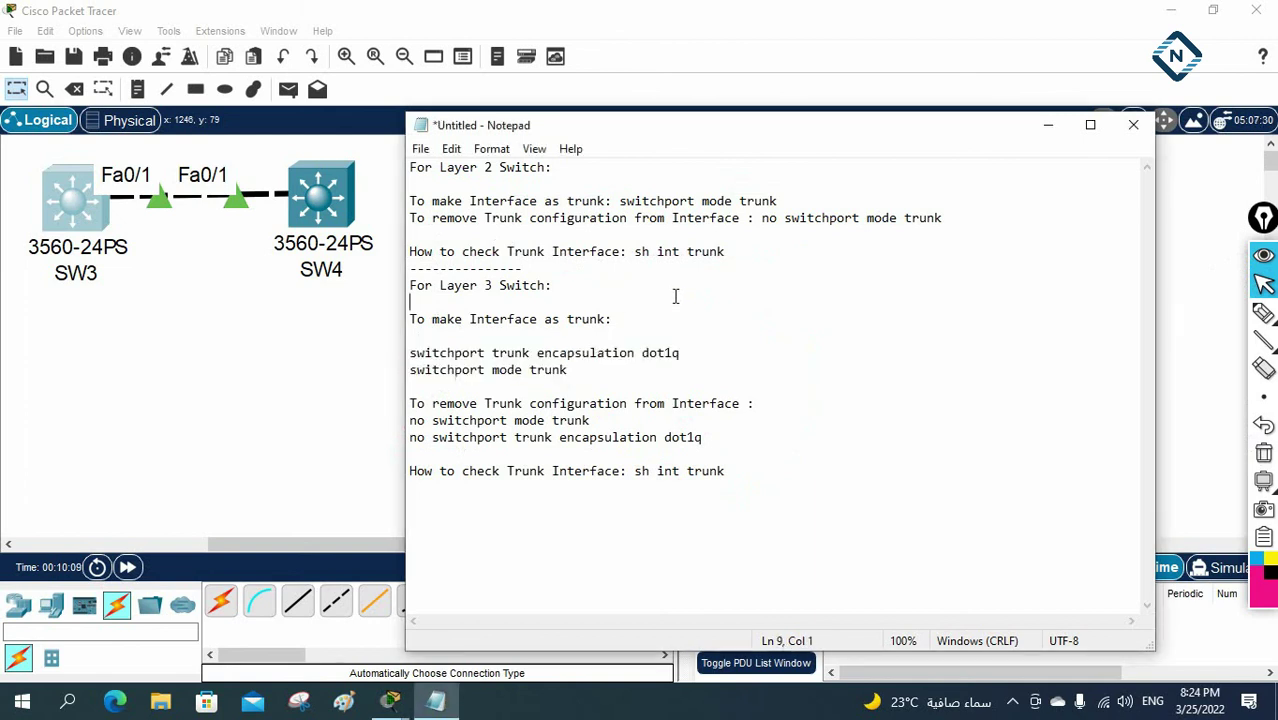